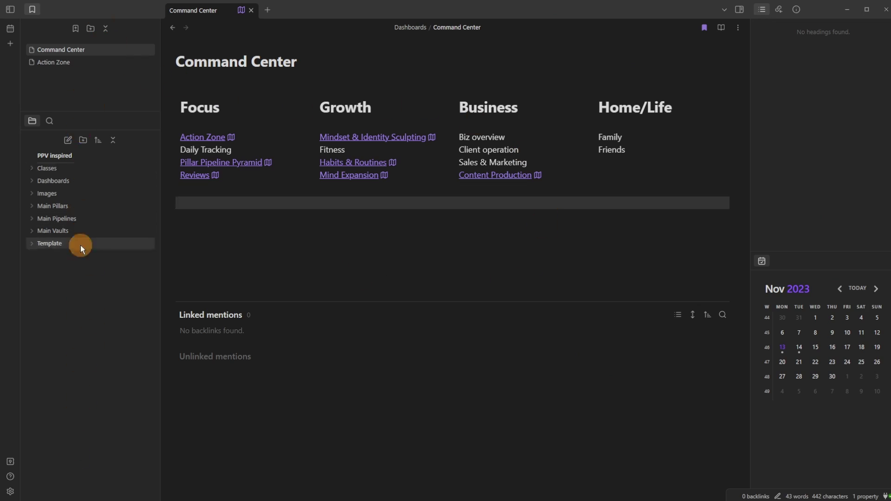
- Glance at vault search, then expand and collapse the Classes and Dashboards folders
{"action": "left_click", "coordinate": [49, 120]}
{"action": "left_click", "coordinate": [52, 310]}
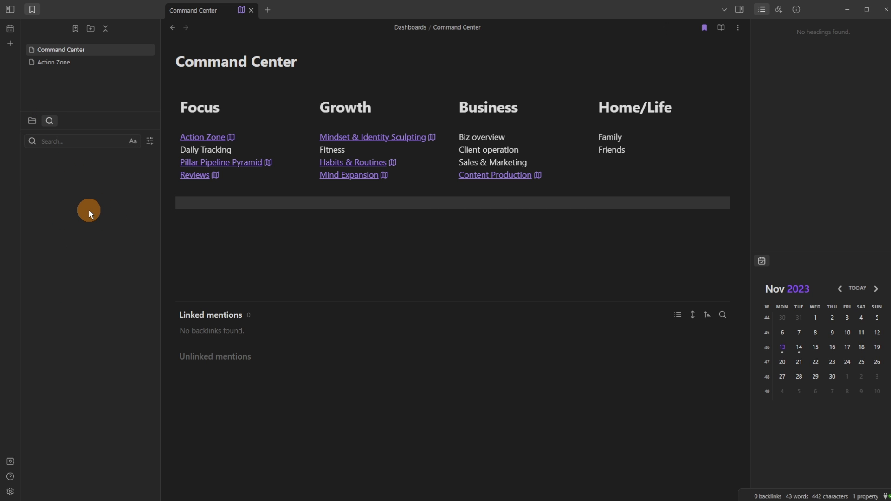
{"action": "left_click", "coordinate": [33, 122]}
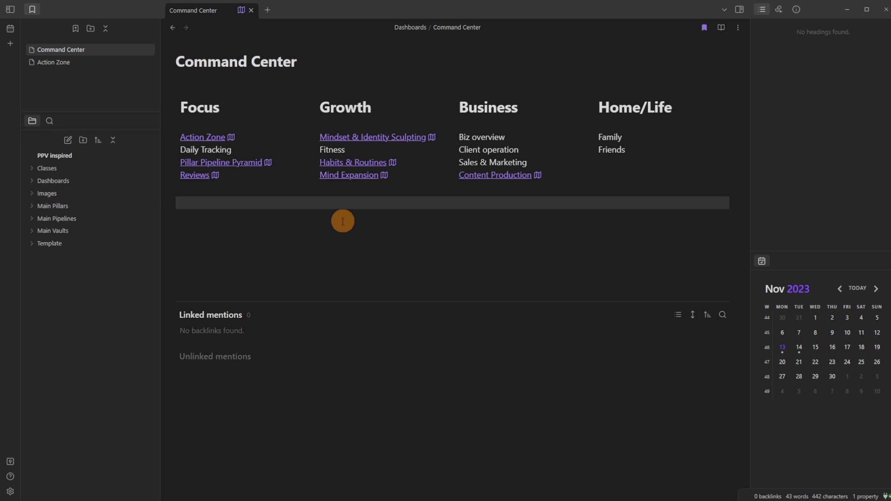
{"action": "left_click", "coordinate": [67, 168]}
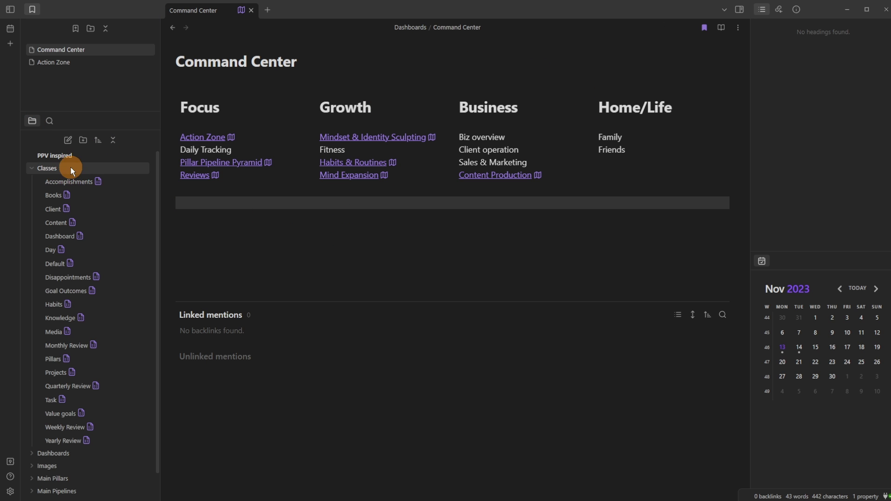
{"action": "left_click", "coordinate": [71, 168]}
{"action": "left_click", "coordinate": [68, 180]}
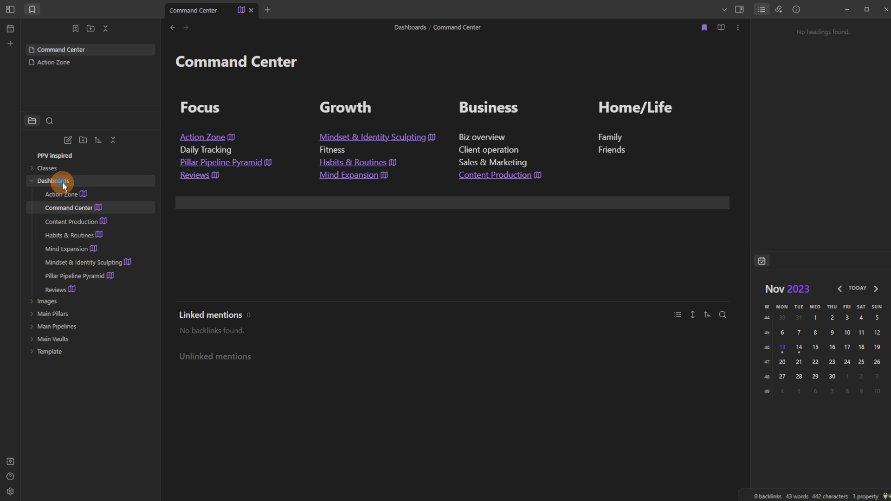
{"action": "left_click", "coordinate": [64, 184]}
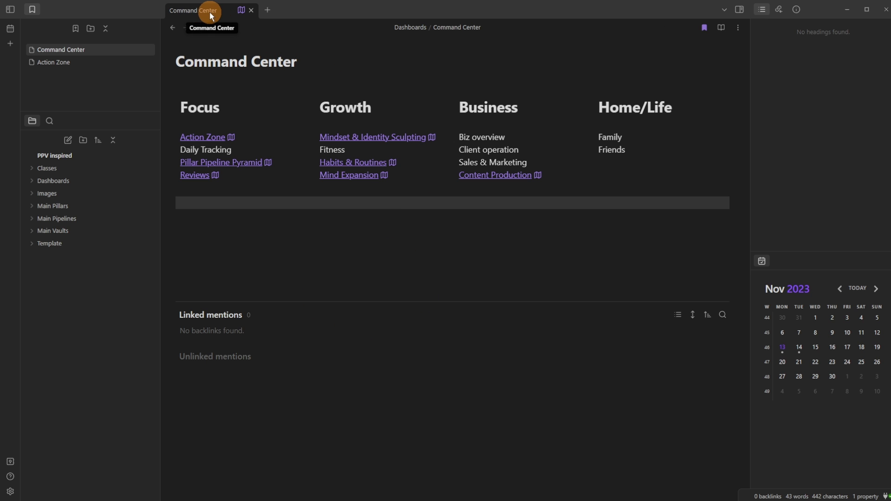
- Try split layouts with a second Command Center pane and an empty tab, then return to one pane
{"action": "left_click", "coordinate": [267, 9]}
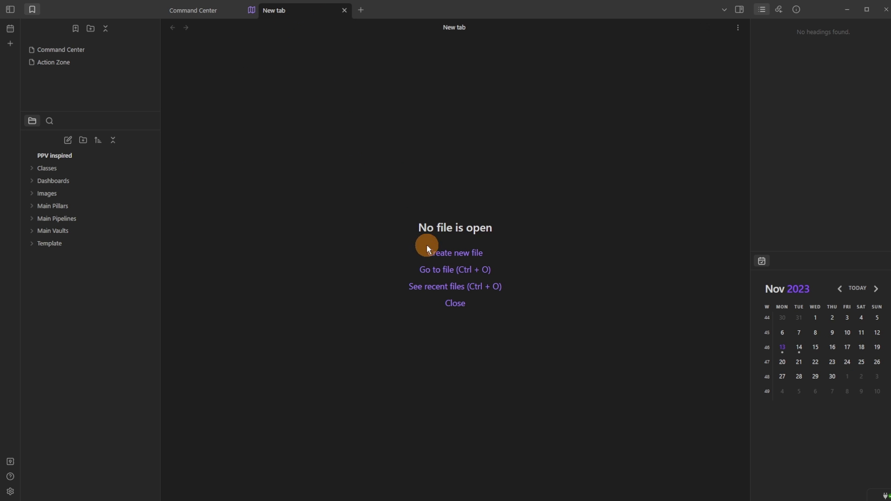
{"action": "left_click", "coordinate": [445, 270]}
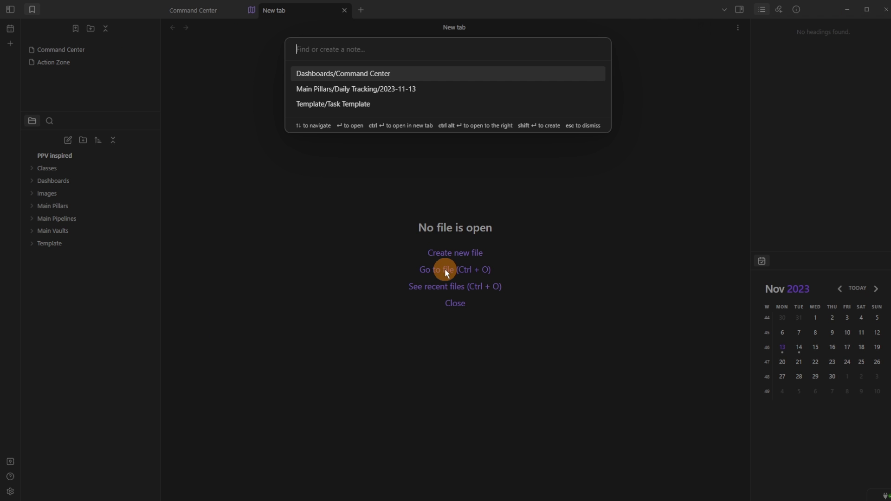
{"action": "left_click", "coordinate": [385, 74]}
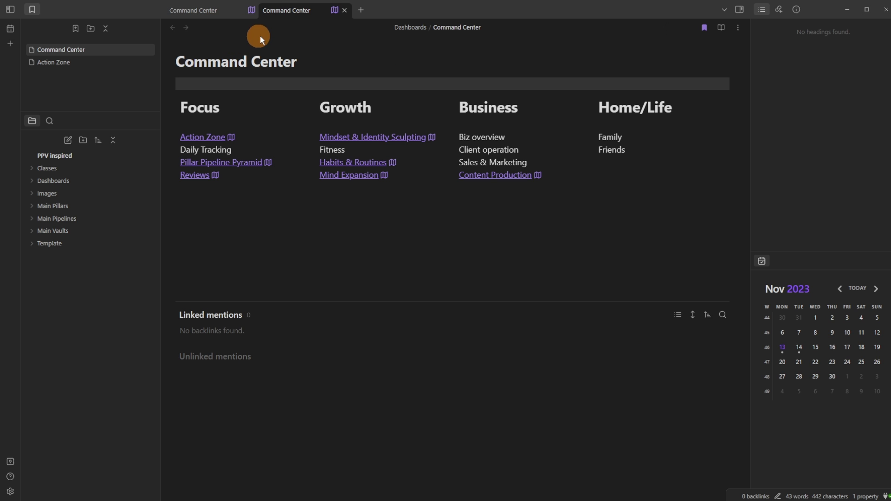
{"action": "left_click_drag", "start_coordinate": [294, 18], "coordinate": [632, 185]}
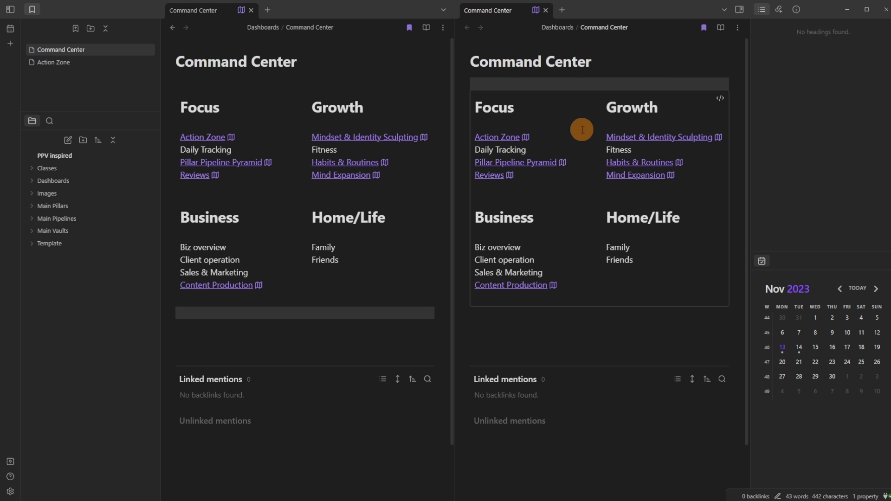
{"action": "left_click_drag", "start_coordinate": [499, 12], "coordinate": [346, 408]}
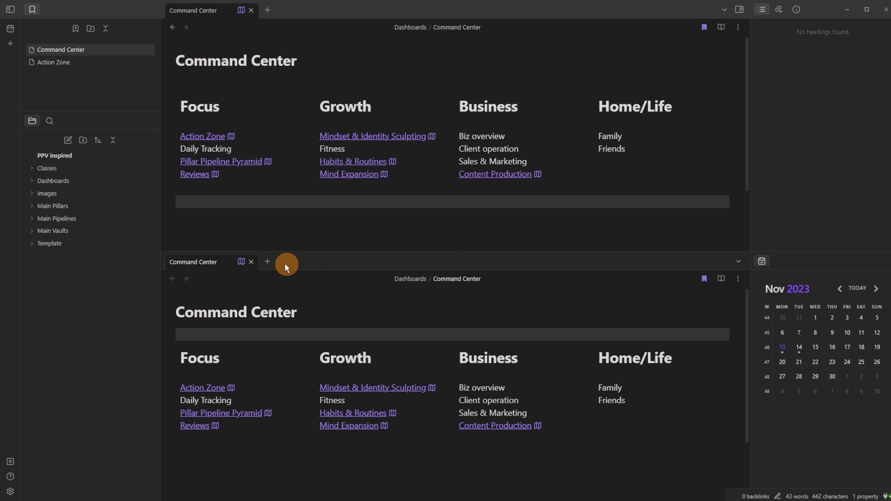
{"action": "left_click", "coordinate": [268, 262]}
{"action": "left_click_drag", "start_coordinate": [307, 262], "coordinate": [698, 192]}
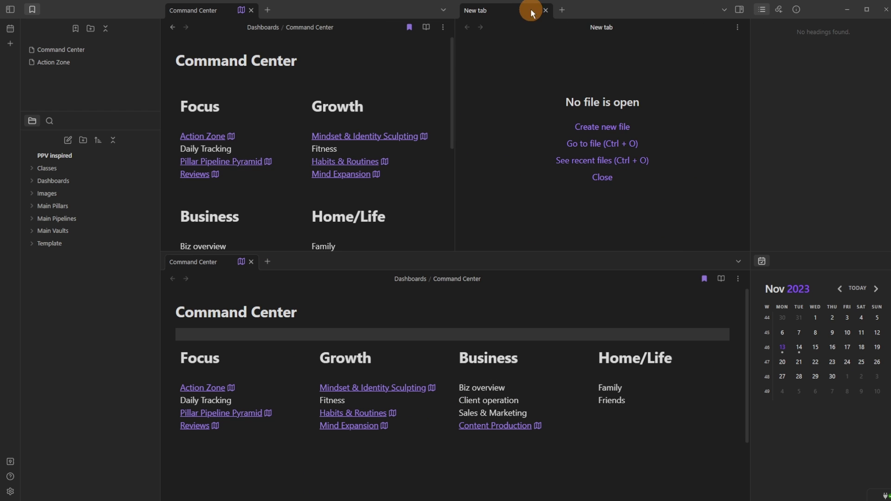
{"action": "left_click", "coordinate": [545, 10]}
{"action": "left_click", "coordinate": [251, 10]}
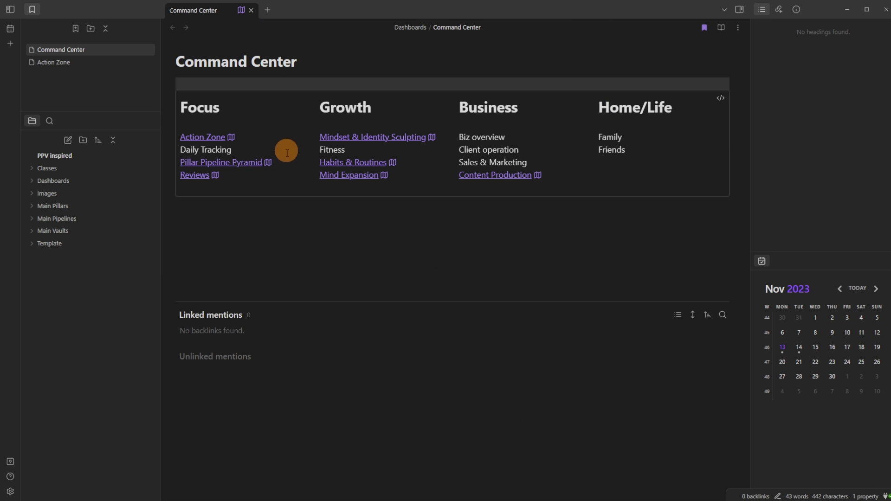
- Toggle both sidebars off and on, then open the Mindset & Identity Sculpting note
{"action": "left_click", "coordinate": [739, 9]}
{"action": "left_click", "coordinate": [831, 10]}
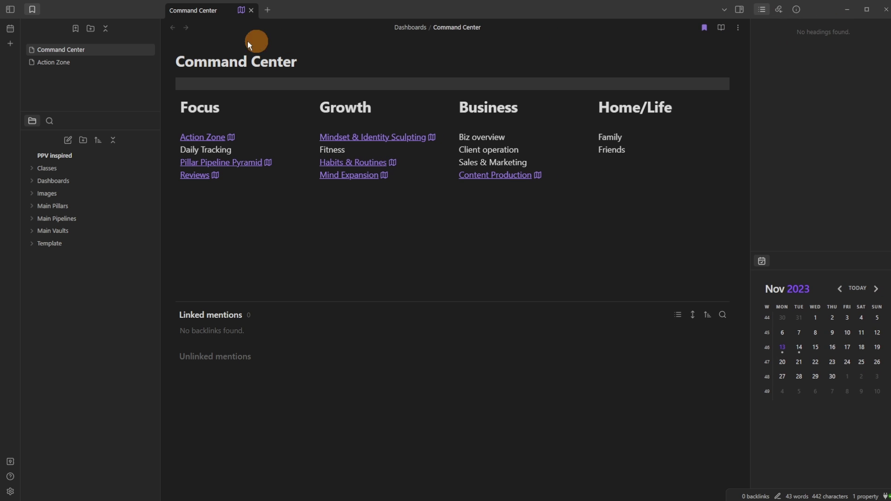
{"action": "left_click", "coordinate": [11, 10]}
{"action": "left_click", "coordinate": [11, 10]}
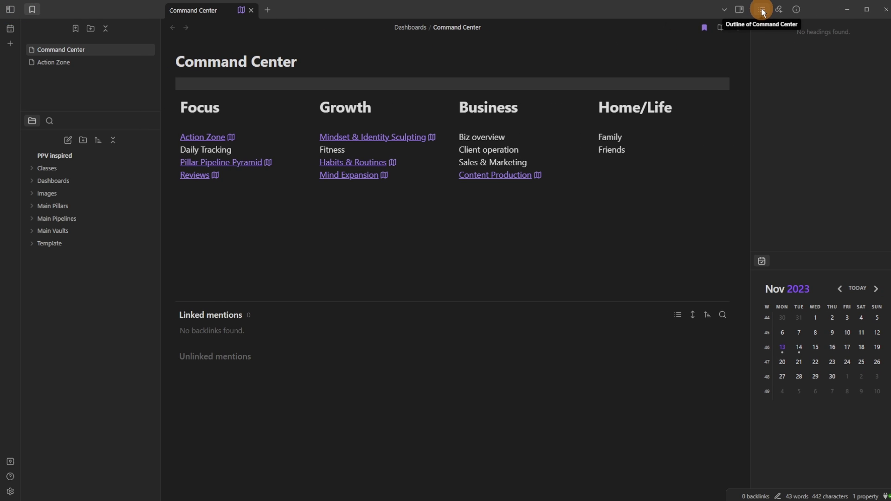
{"action": "left_click", "coordinate": [358, 138]}
{"action": "left_click", "coordinate": [258, 155]}
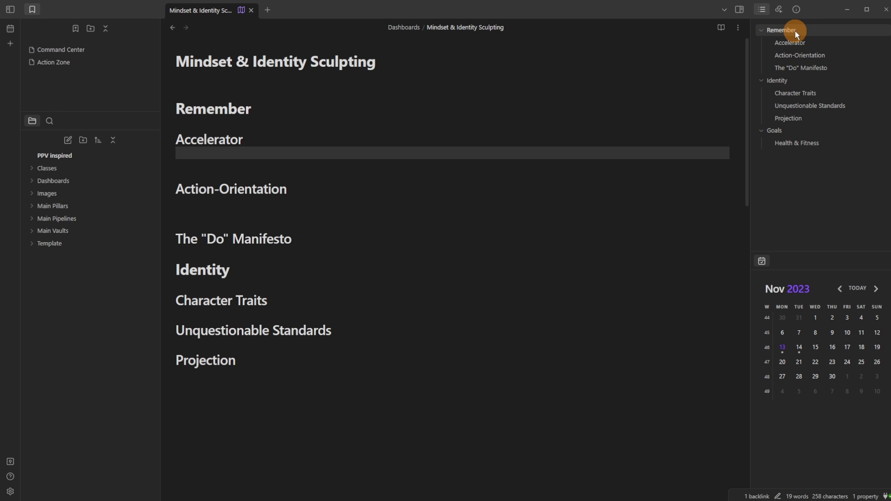
- In the outline, move The "Do" Manifesto above Action-Orientation and back below it
{"action": "left_click", "coordinate": [803, 143]}
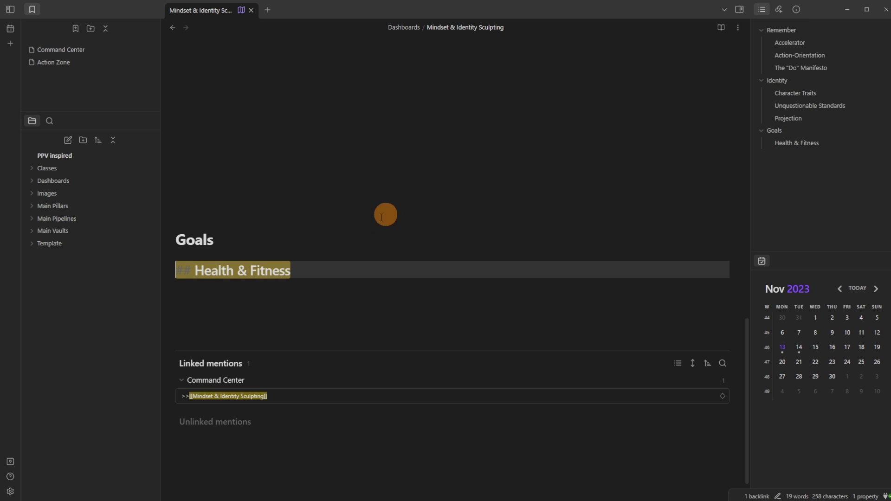
{"action": "left_click", "coordinate": [799, 54]}
{"action": "left_click_drag", "start_coordinate": [806, 69], "coordinate": [805, 46]}
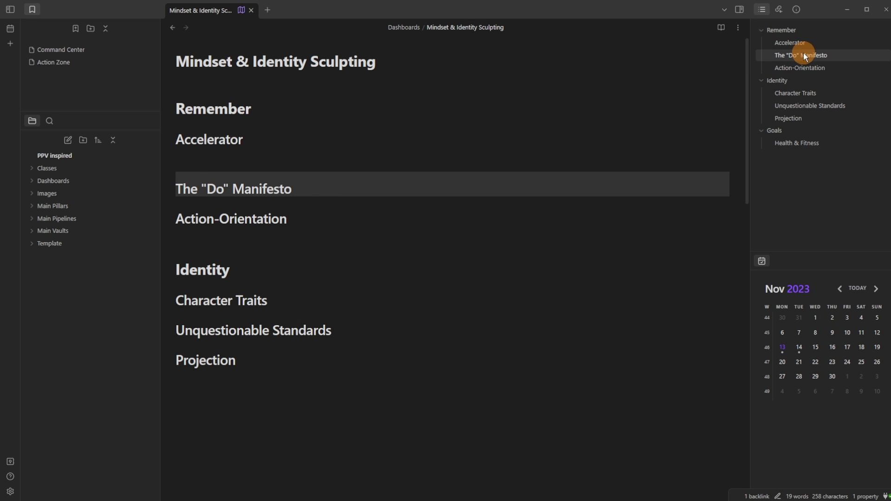
{"action": "left_click_drag", "start_coordinate": [803, 53], "coordinate": [803, 71]}
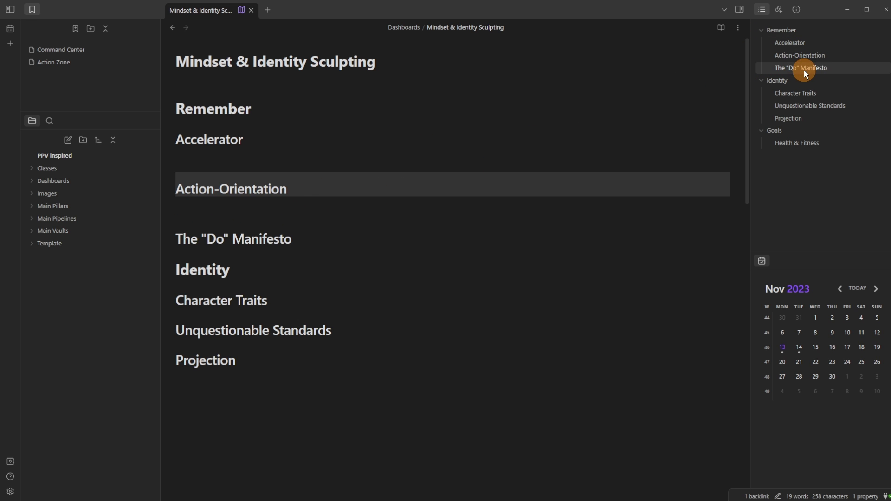
- Show the backlinks for Mindset & Identity Sculpting and place the cursor under its title
{"action": "left_click", "coordinate": [779, 10]}
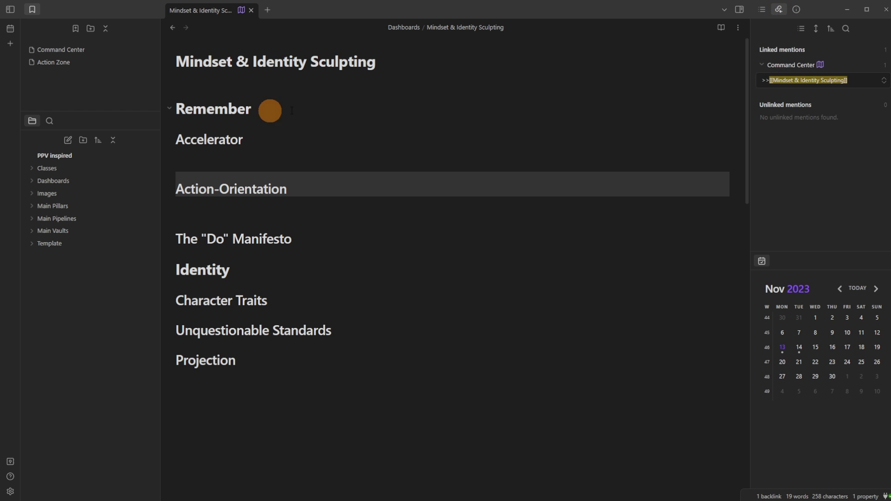
{"action": "left_click", "coordinate": [293, 74]}
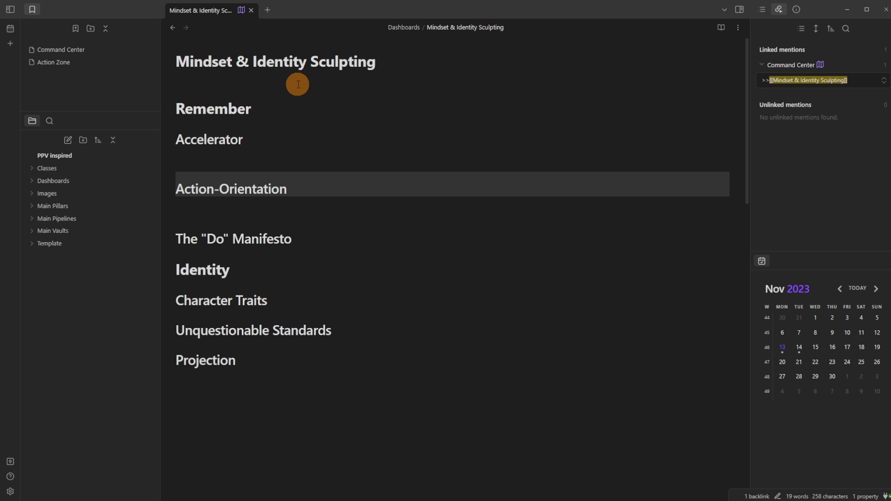
{"action": "left_click", "coordinate": [303, 87]}
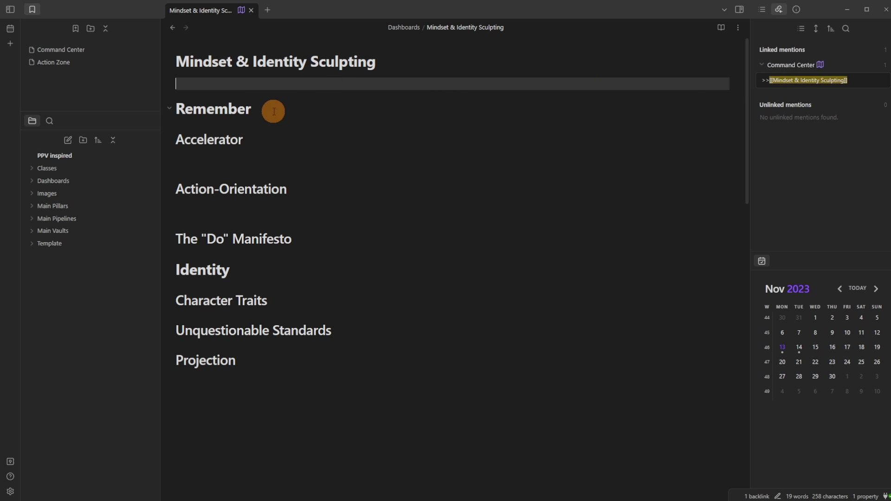
- Open the bookmarked Command Center note in a split beside Mindset & Identity Sculpting
{"action": "left_click", "coordinate": [58, 51]}
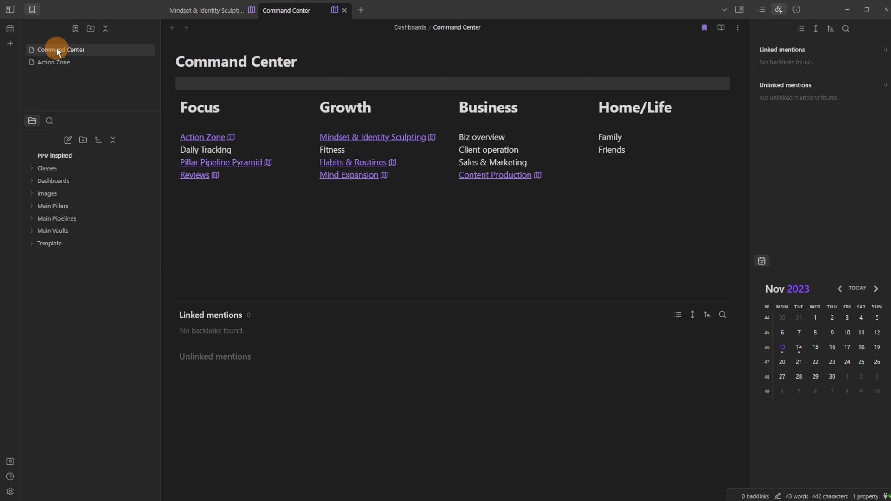
{"action": "left_click_drag", "start_coordinate": [304, 25], "coordinate": [211, 126]}
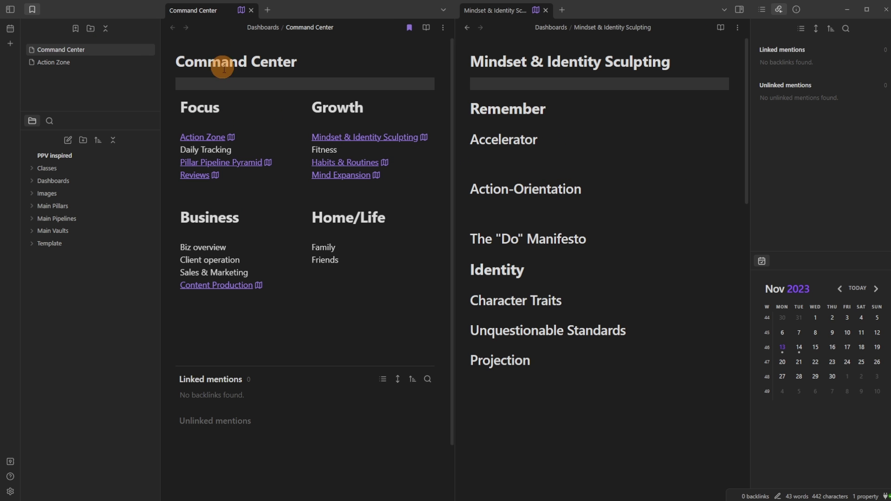
{"action": "mouse_move", "coordinate": [333, 138]}
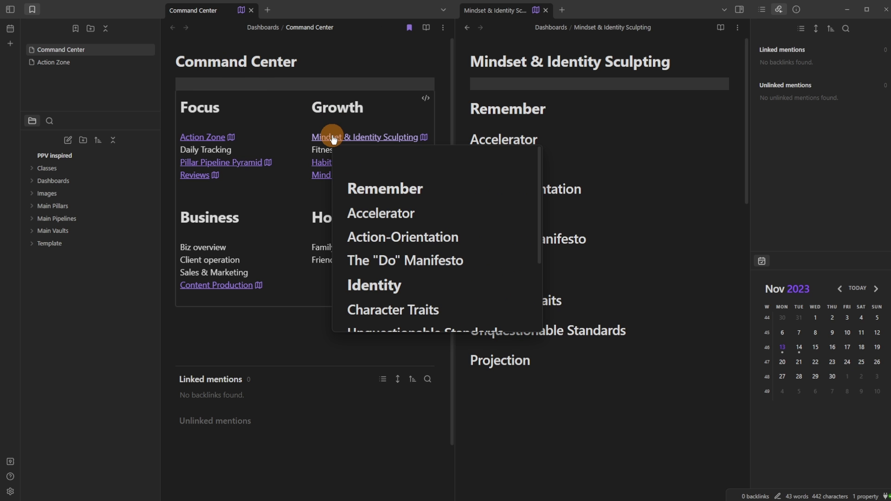
{"action": "left_click", "coordinate": [550, 88]}
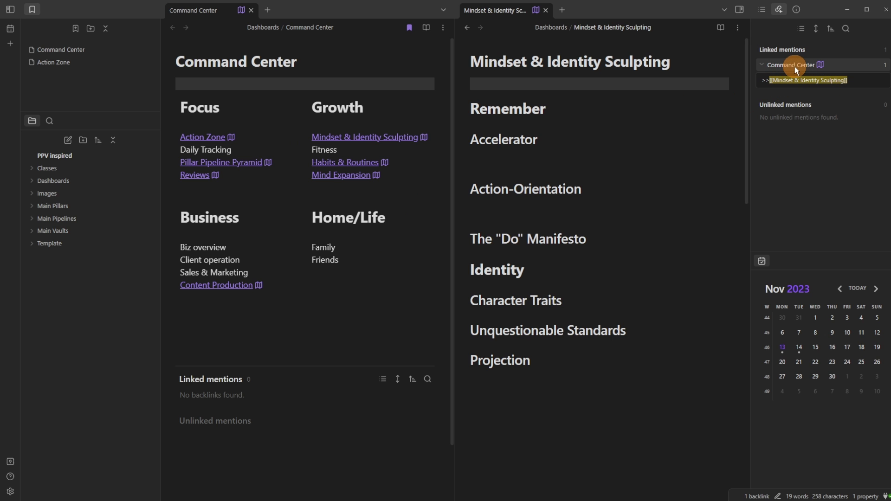
{"action": "left_click", "coordinate": [796, 10]}
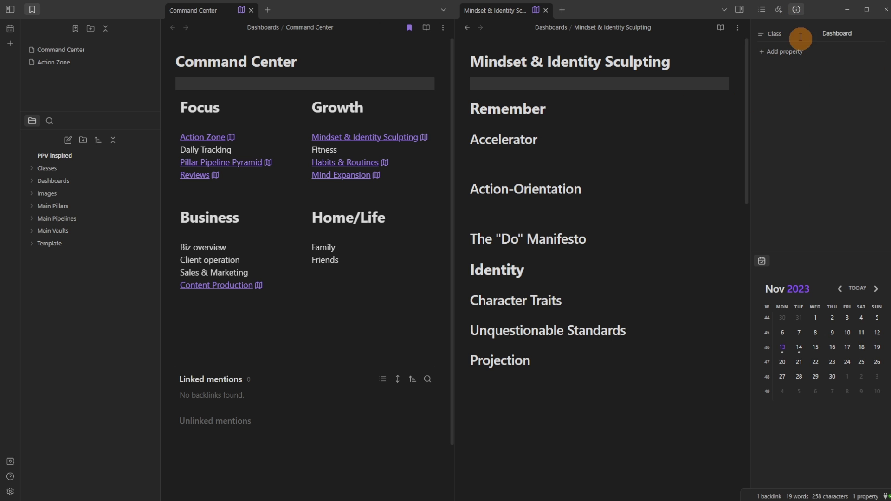
{"action": "left_click", "coordinate": [628, 87]}
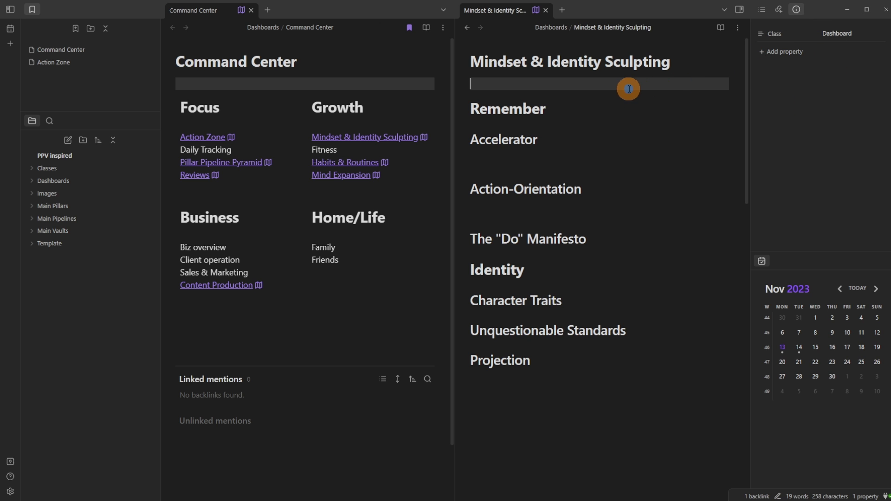
{"action": "left_click", "coordinate": [547, 10]}
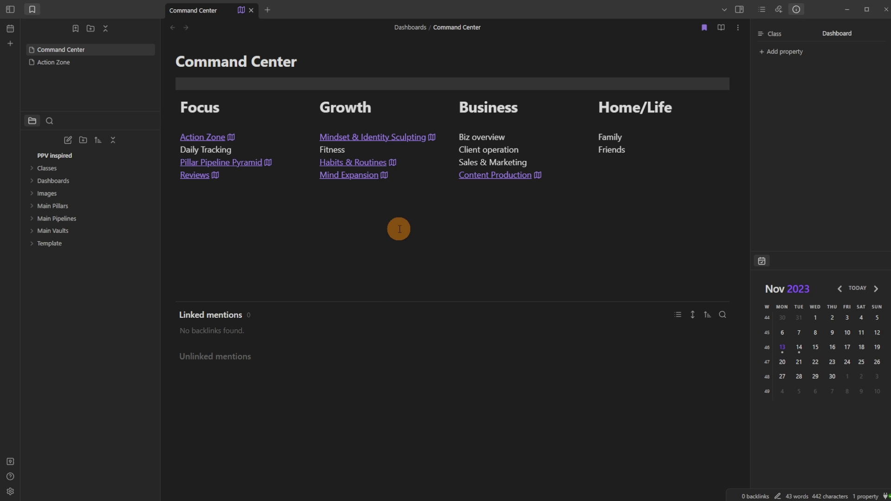
{"action": "left_click", "coordinate": [760, 34]}
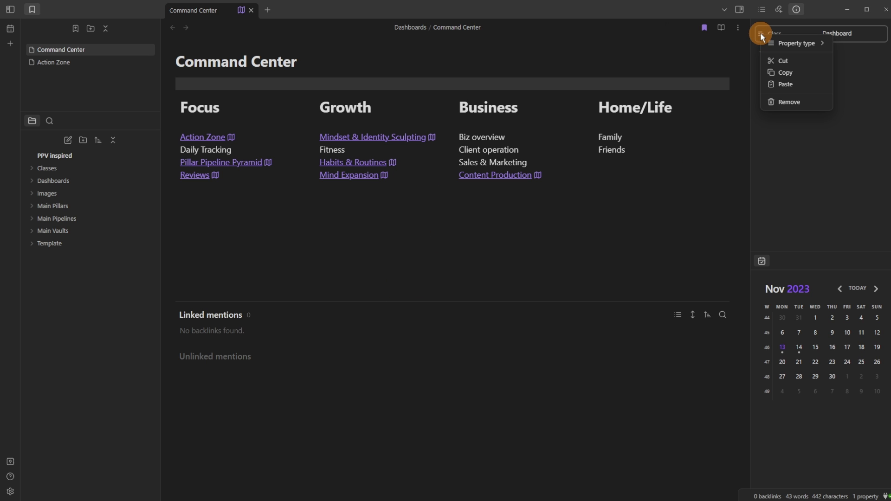
{"action": "mouse_move", "coordinate": [788, 45]}
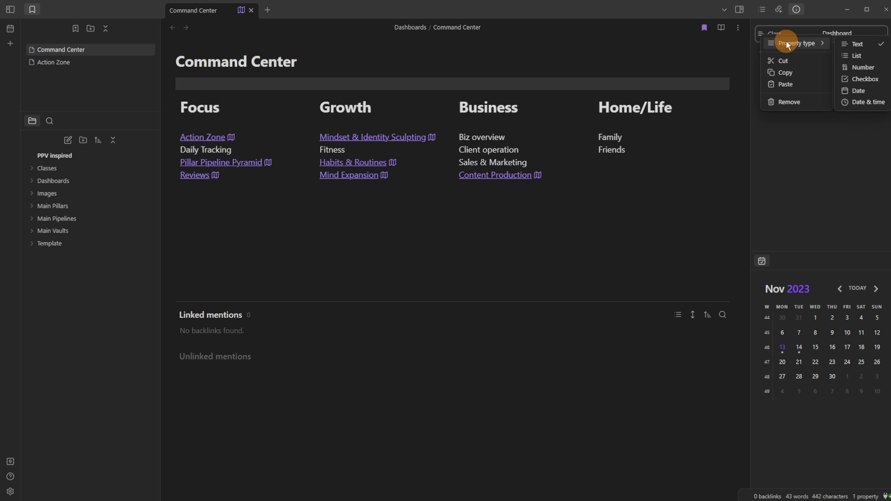
{"action": "left_click", "coordinate": [858, 44]}
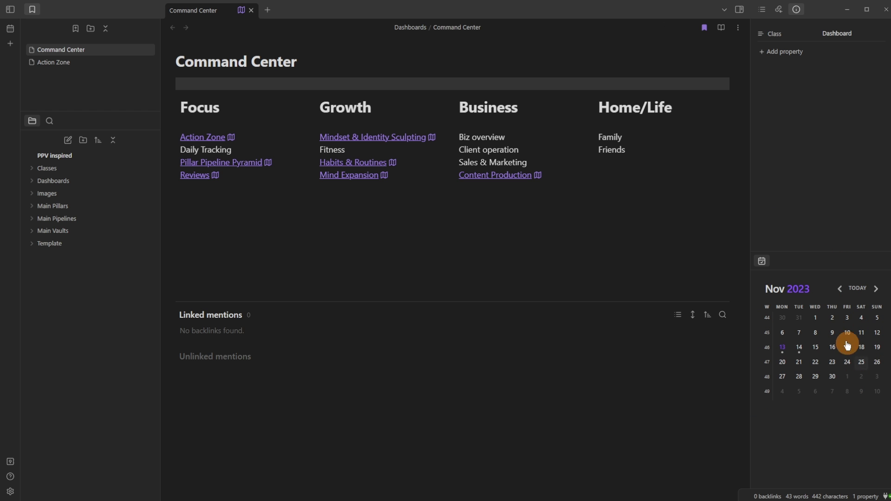
- Open the 2023-11-13 daily note and set Properties in document to Visible to view them
{"action": "left_click", "coordinate": [782, 347]}
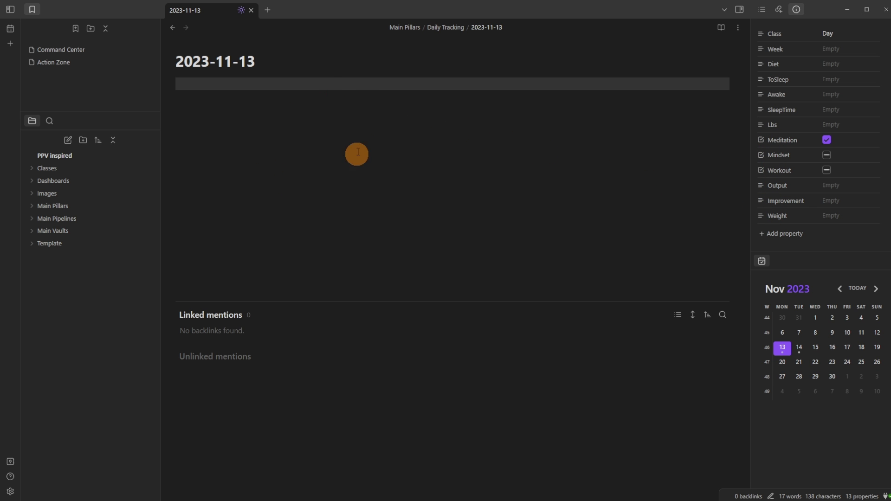
{"action": "left_click", "coordinate": [10, 492]}
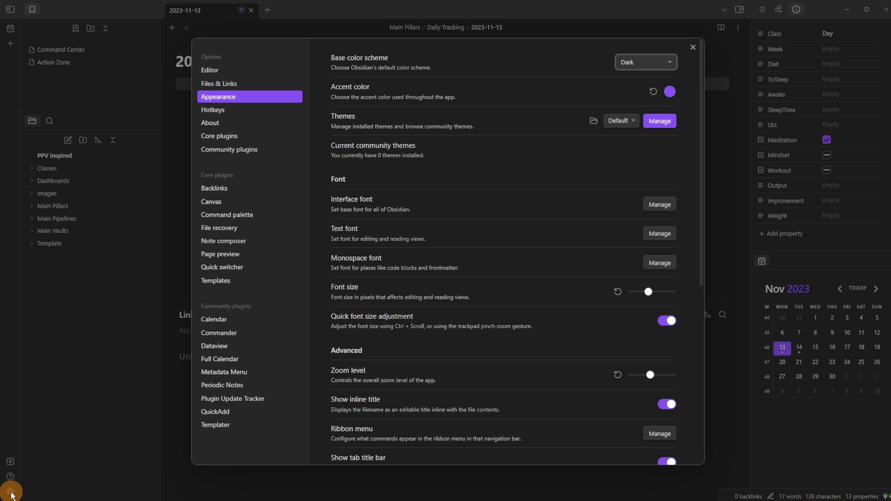
{"action": "left_click", "coordinate": [222, 71]}
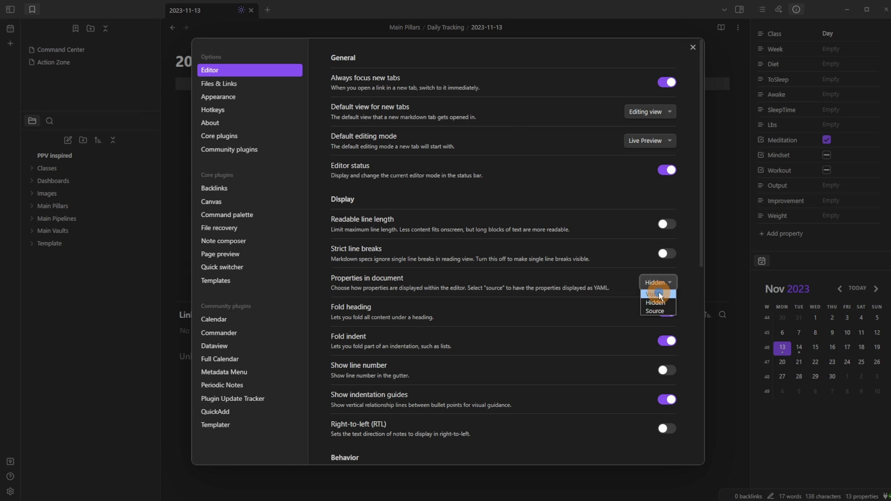
{"action": "left_click", "coordinate": [659, 294]}
{"action": "key", "text": "Escape"}
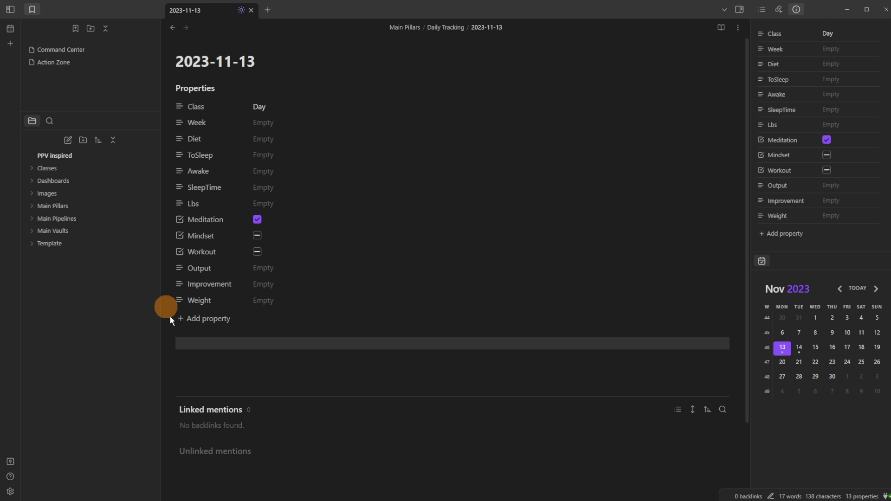
{"action": "left_click", "coordinate": [192, 90]}
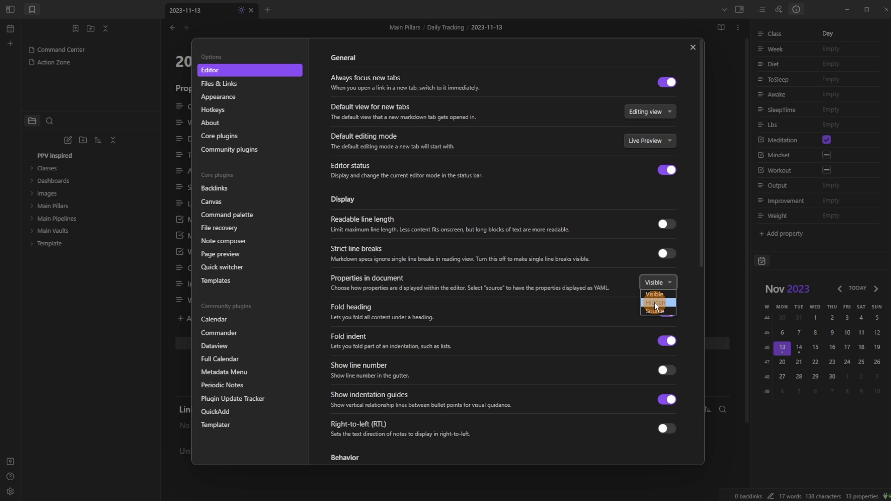
- Set Properties in document back to Hidden and return to the editor settings
{"action": "left_click", "coordinate": [655, 302]}
{"action": "left_click", "coordinate": [740, 248]}
{"action": "left_click", "coordinate": [636, 212]}
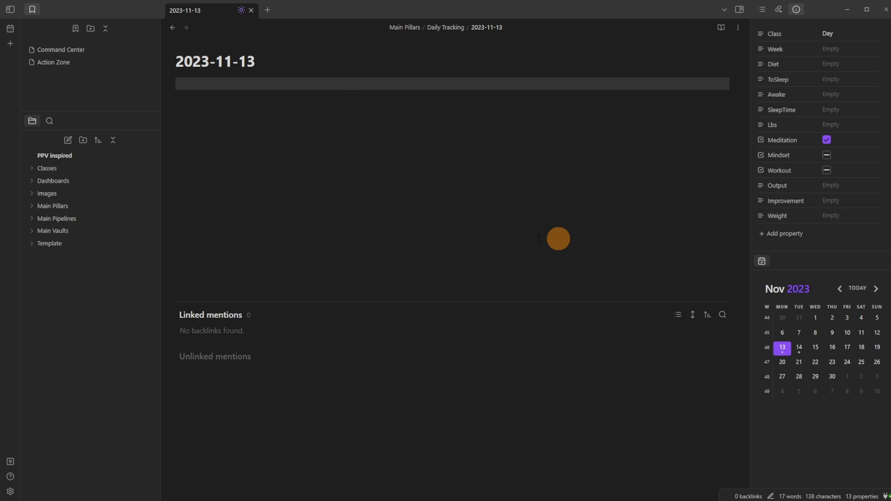
{"action": "key", "text": "ctrl+comma"}
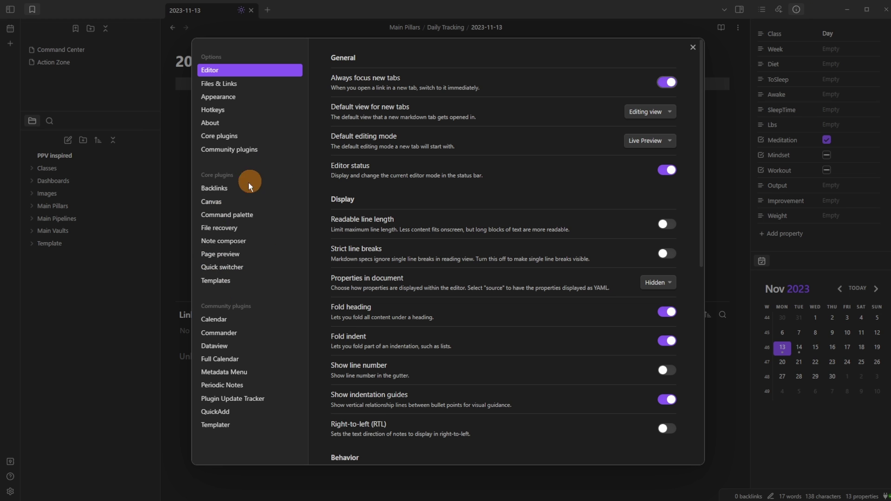
- Open the November 14 daily note, then create the 2023-W46 weekly note from the calendar
{"action": "left_click", "coordinate": [241, 319]}
{"action": "left_click", "coordinate": [797, 278]}
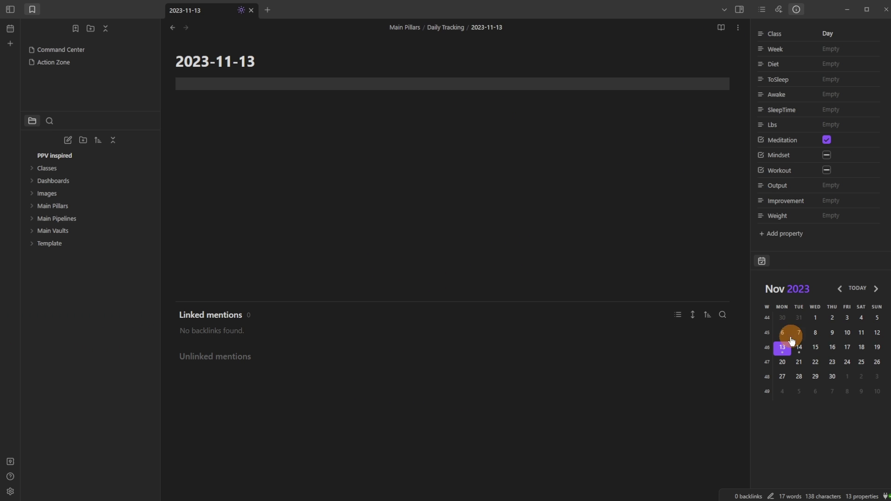
{"action": "left_click", "coordinate": [799, 347]}
{"action": "left_click", "coordinate": [766, 348]}
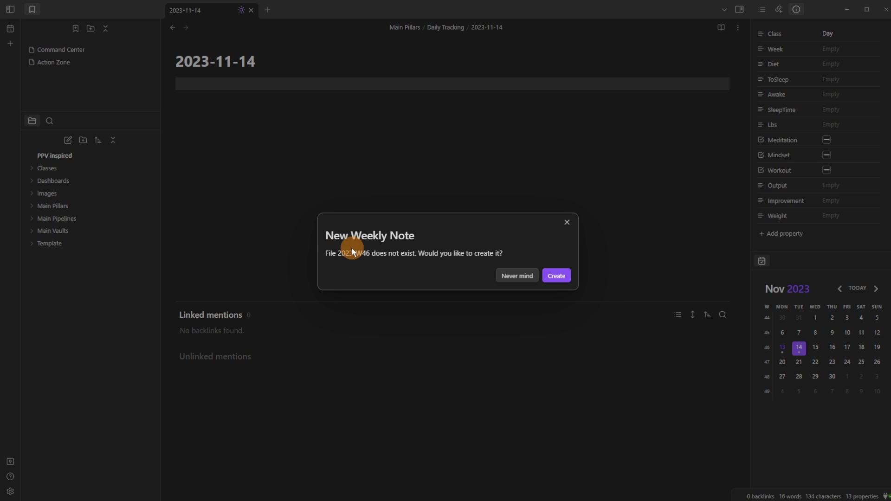
{"action": "left_click", "coordinate": [556, 277]}
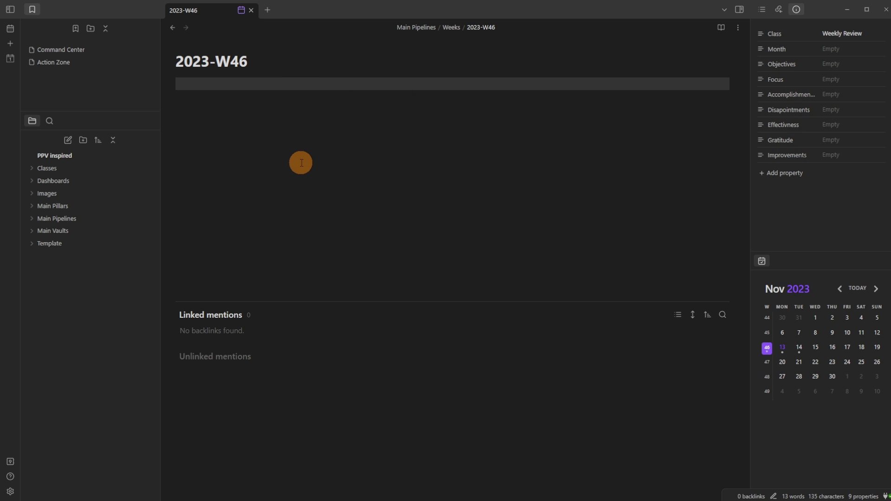
{"action": "key", "text": "ctrl+comma"}
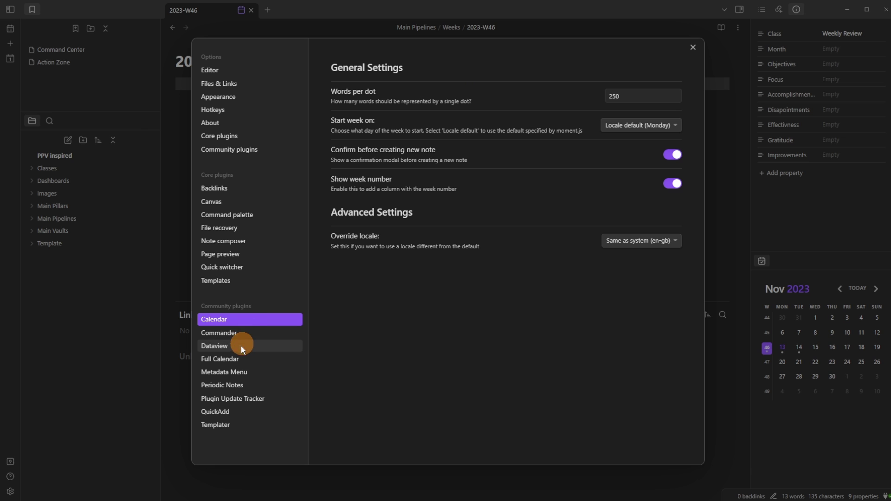
- Check the daily and yearly template paths in Periodic Notes settings, then expand the Template folder
{"action": "left_click", "coordinate": [251, 386]}
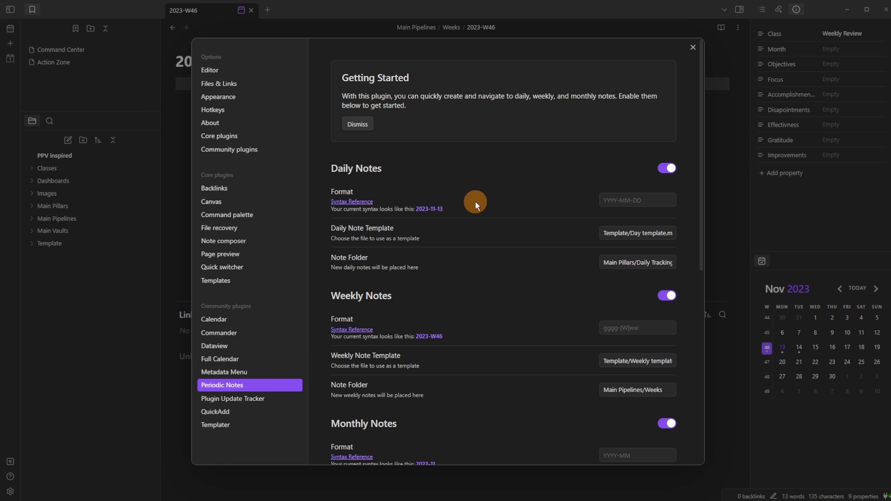
{"action": "left_click", "coordinate": [650, 233]}
{"action": "scroll", "coordinate": [558, 257], "scroll_direction": "down", "scroll_amount": 3}
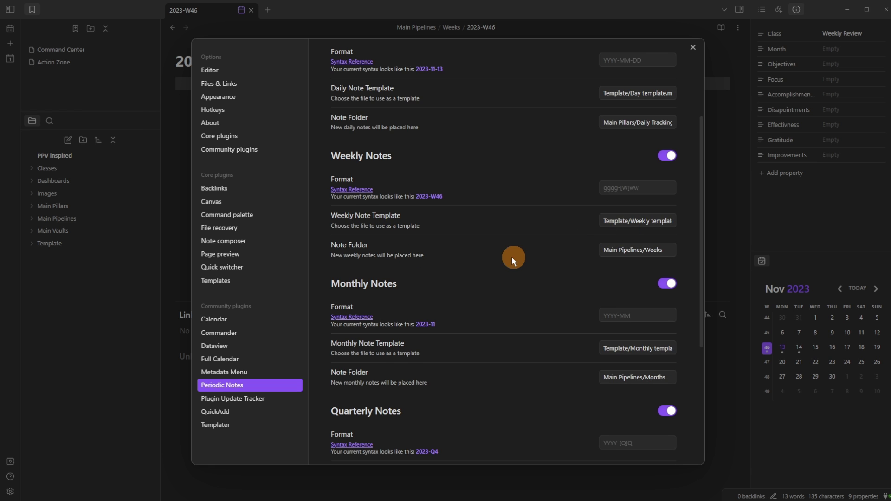
{"action": "scroll", "coordinate": [464, 227], "scroll_direction": "down", "scroll_amount": 3}
{"action": "scroll", "coordinate": [383, 242], "scroll_direction": "down", "scroll_amount": 2}
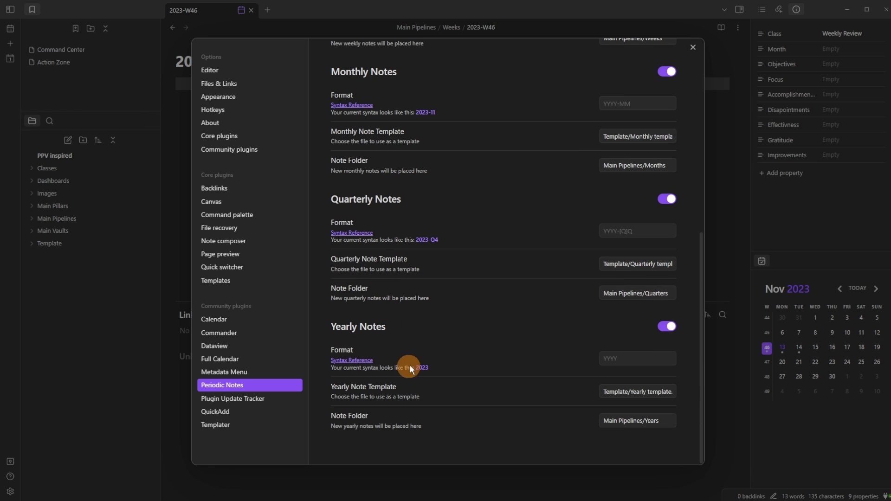
{"action": "left_click", "coordinate": [642, 392]}
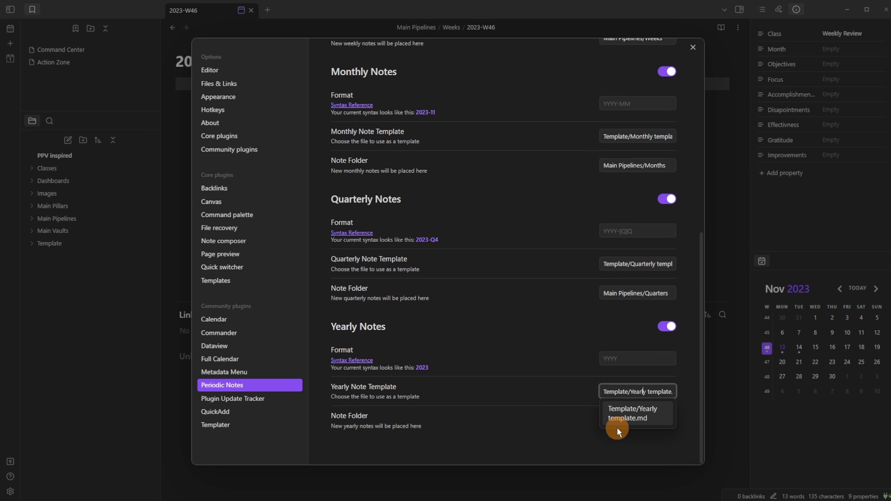
{"action": "key", "text": "Escape"}
{"action": "key", "text": "Escape"}
{"action": "left_click", "coordinate": [107, 244]}
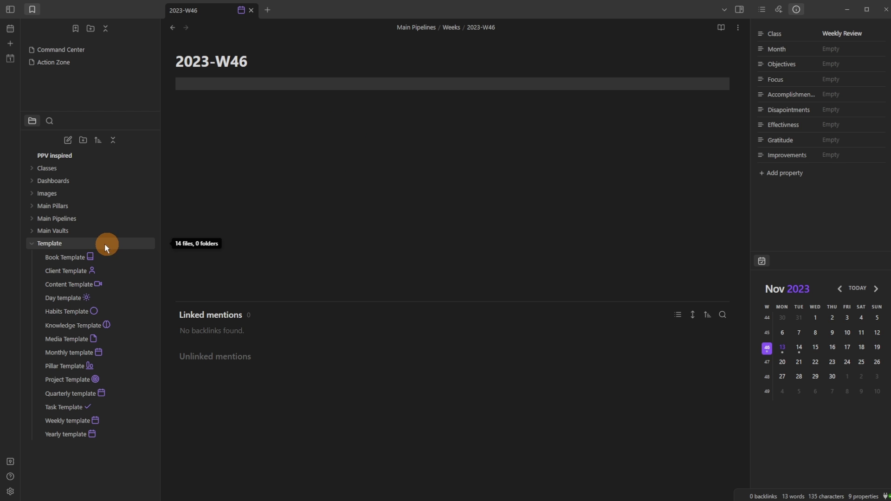
- Open the Day, Monthly and Weekly templates in tabs and start editing the Weekly template
{"action": "left_click", "coordinate": [61, 297], "text": "ctrl"}
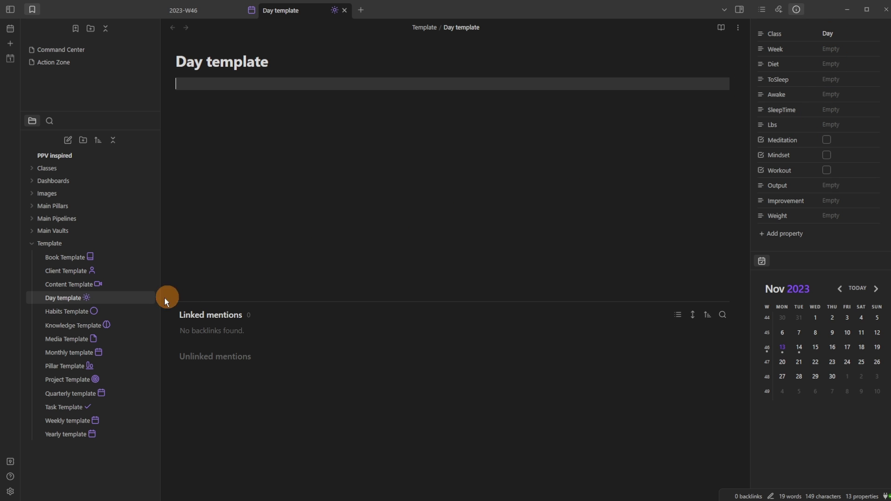
{"action": "left_click", "coordinate": [68, 353], "text": "ctrl"}
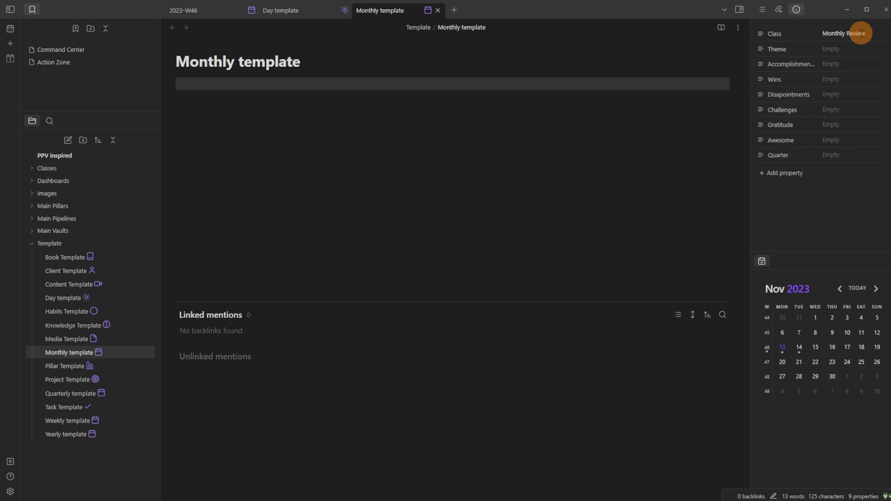
{"action": "left_click", "coordinate": [65, 420], "text": "ctrl"}
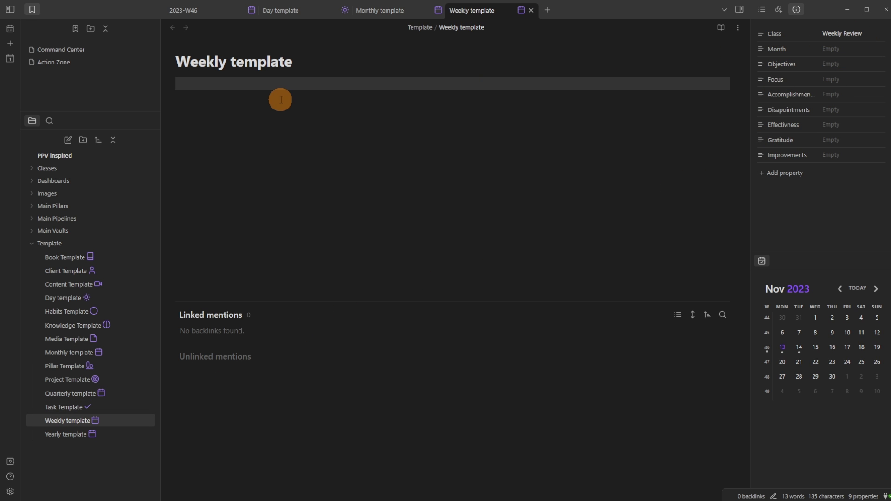
{"action": "left_click", "coordinate": [258, 95]}
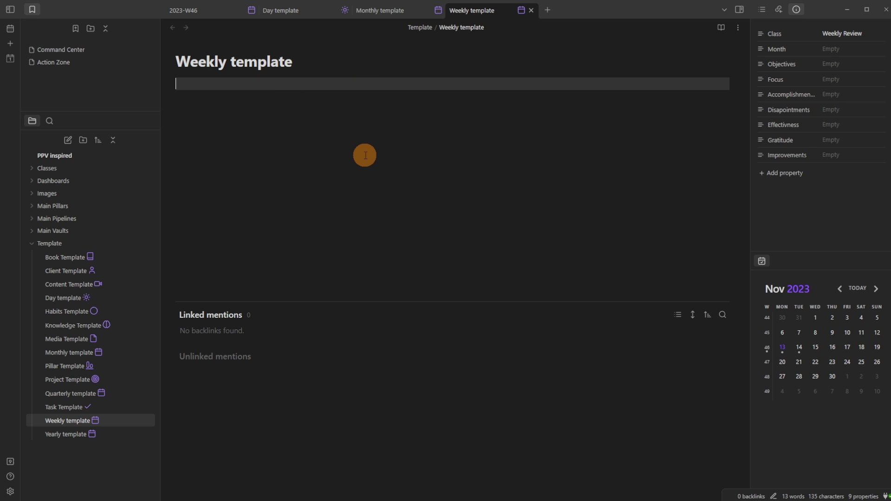
- Paste a '# Things to think about' heading into the Weekly template and create the 2023-W47 note
{"action": "type", "text": "# Things to think about"}
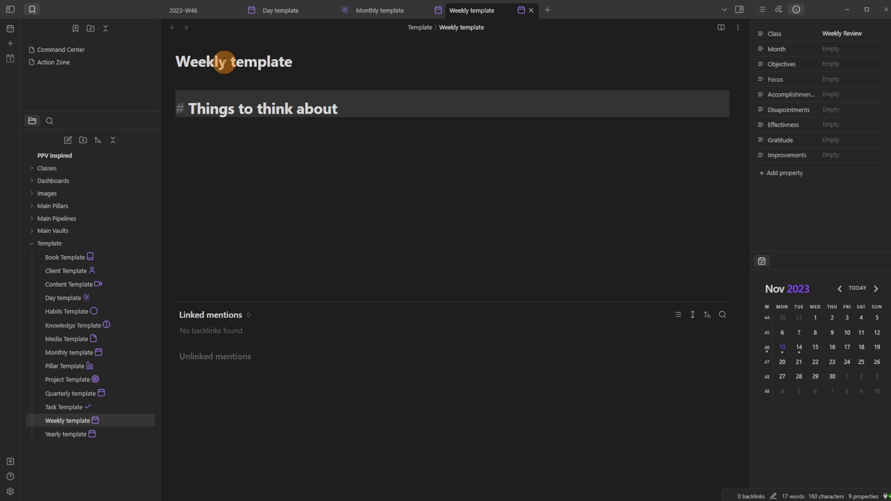
{"action": "left_click", "coordinate": [232, 142]}
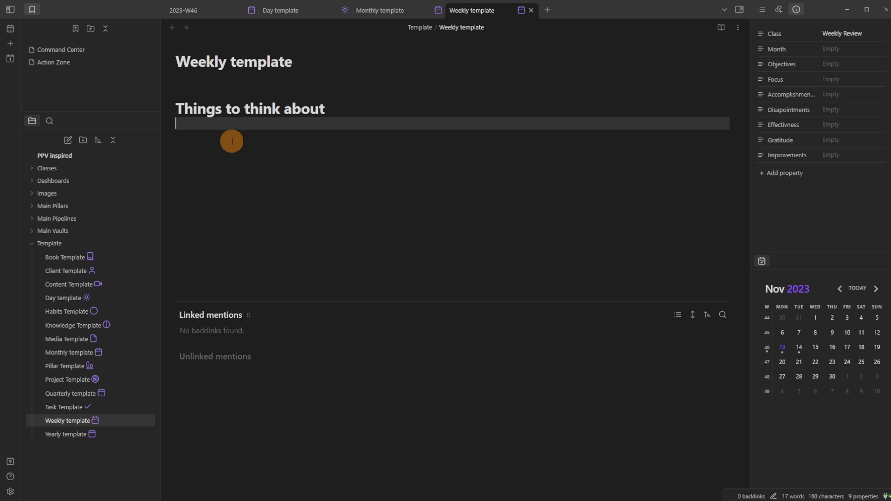
{"action": "left_click", "coordinate": [767, 363]}
{"action": "left_click", "coordinate": [559, 277]}
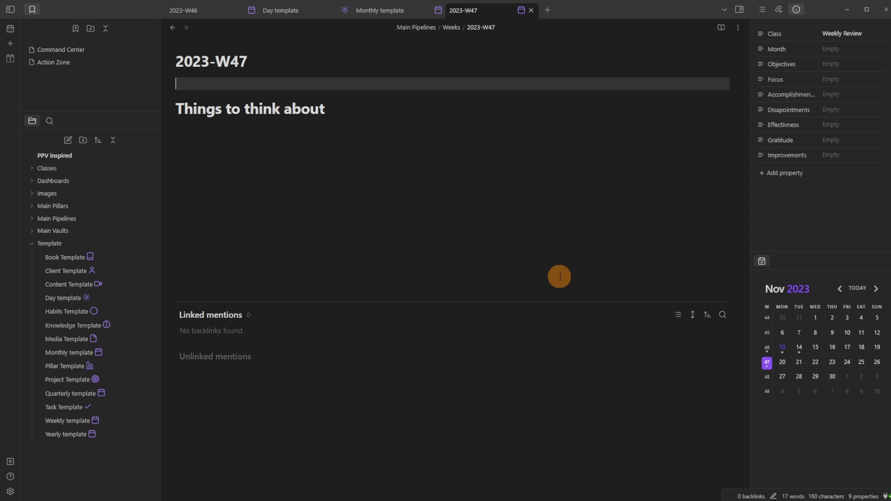
{"action": "left_click", "coordinate": [345, 108]}
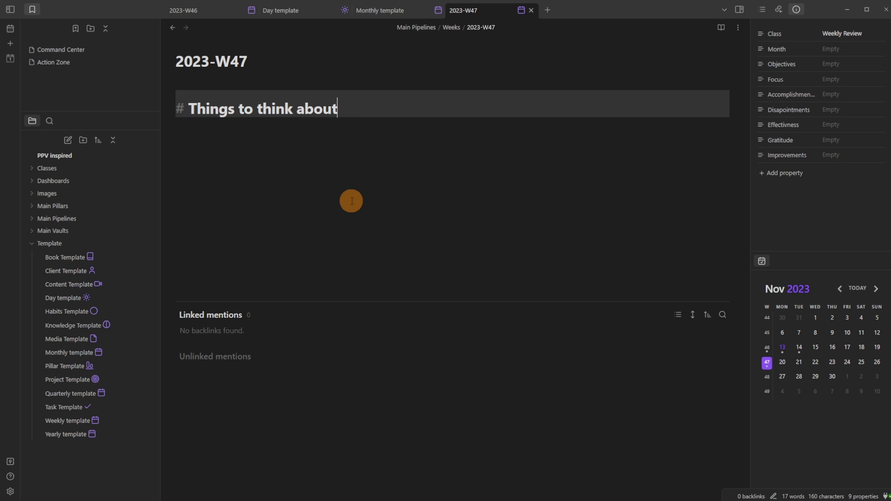
- Compare the new 2023-W47 note with the 2023-W46 weekly note
{"action": "left_click", "coordinate": [251, 83]}
{"action": "left_click", "coordinate": [249, 61]}
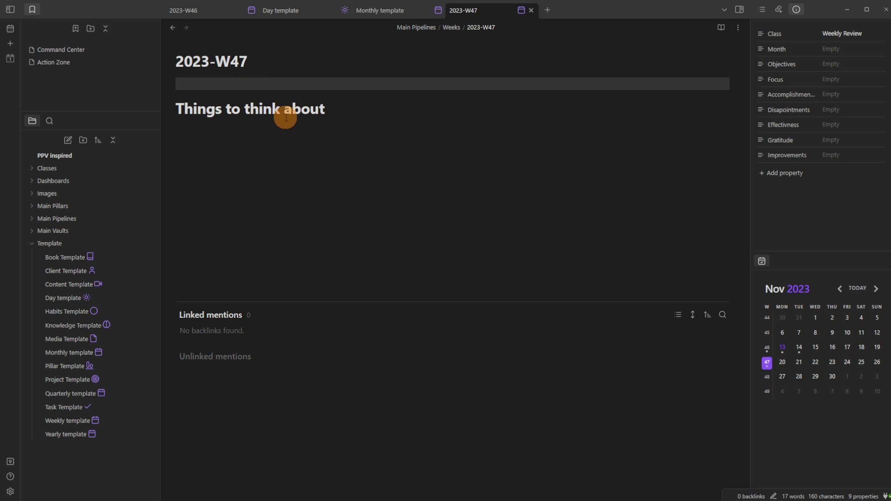
{"action": "left_click", "coordinate": [767, 349]}
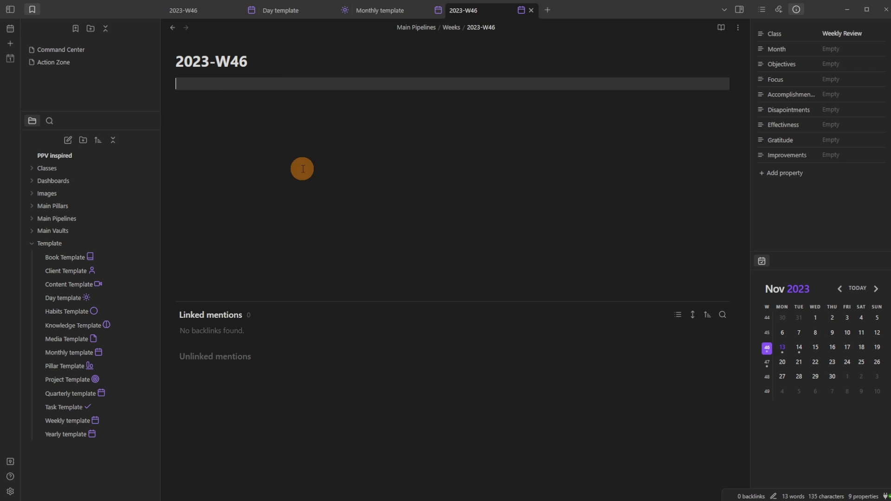
{"action": "key", "text": "ctrl+alt+Left"}
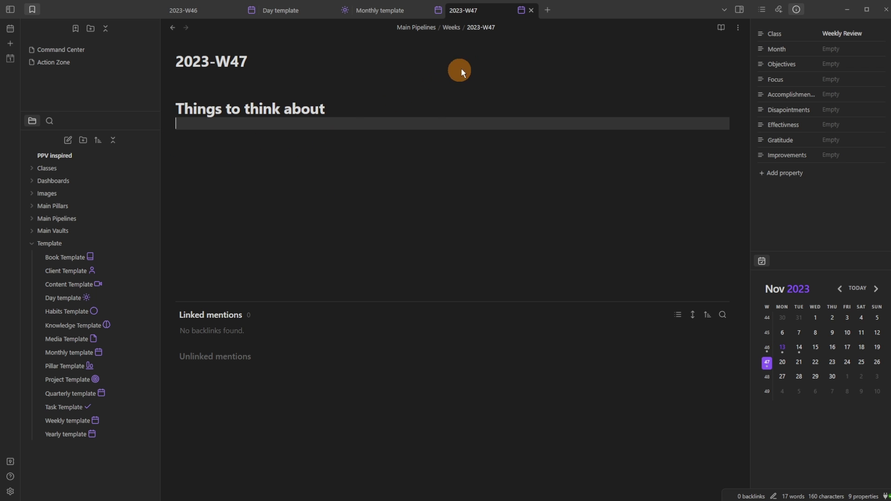
- Delete the 2023-W47 test note, scroll Periodic Notes settings to Quarterly, and close Settings
{"action": "right_click", "coordinate": [483, 10]}
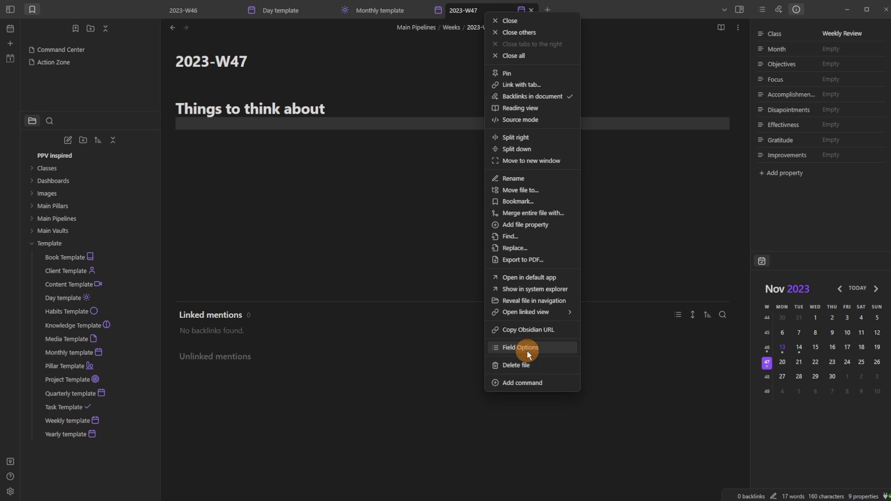
{"action": "left_click", "coordinate": [527, 364]}
{"action": "key", "text": "ctrl+comma"}
{"action": "left_click", "coordinate": [241, 385]}
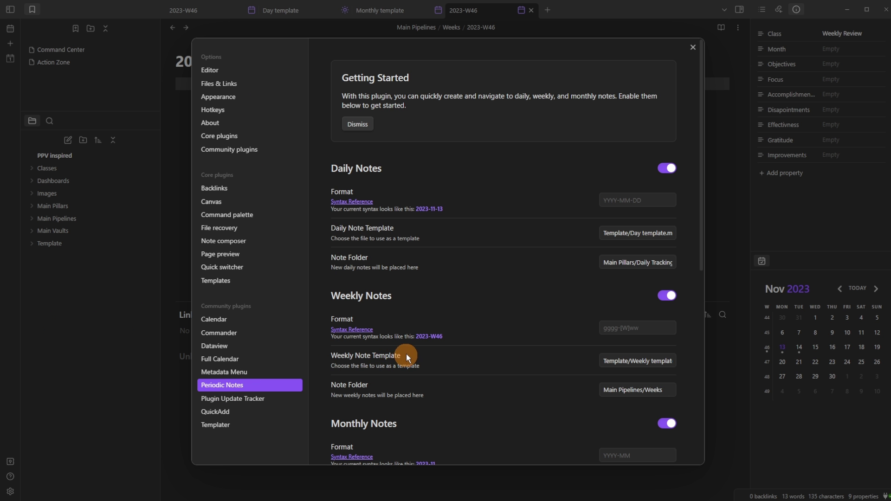
{"action": "scroll", "coordinate": [405, 354], "scroll_direction": "down", "scroll_amount": 3}
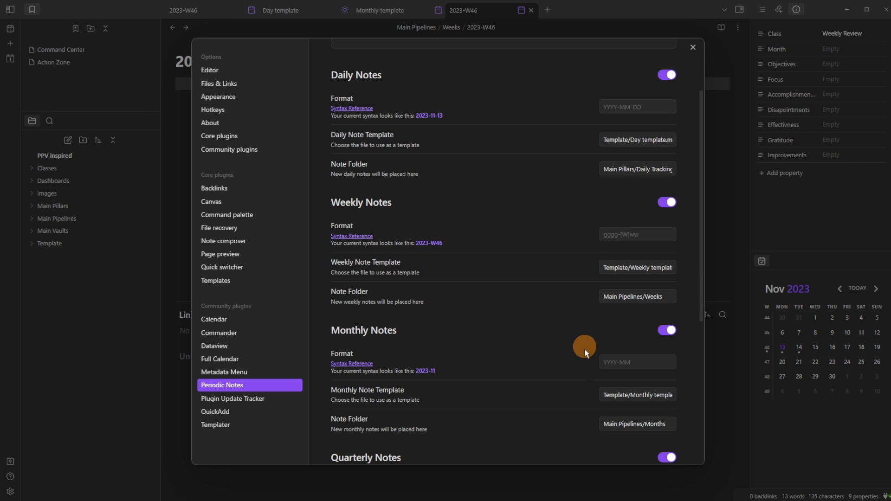
{"action": "scroll", "coordinate": [584, 353], "scroll_direction": "down", "scroll_amount": 3}
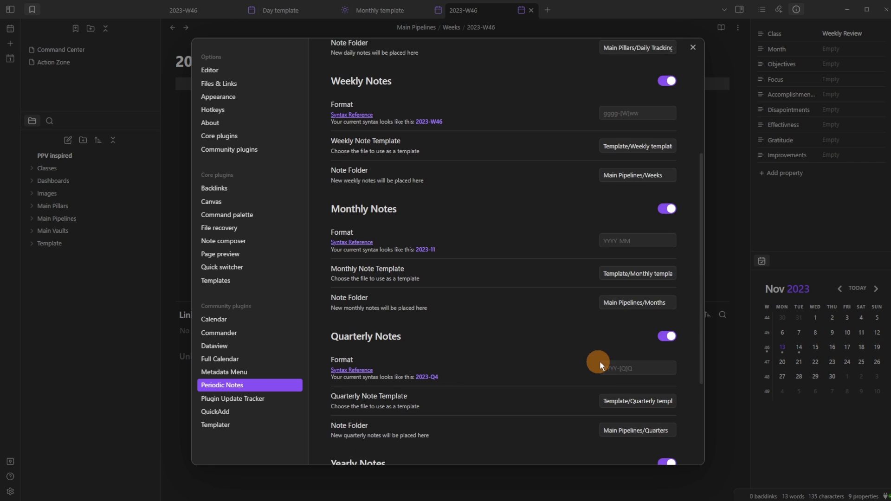
{"action": "left_click", "coordinate": [734, 244]}
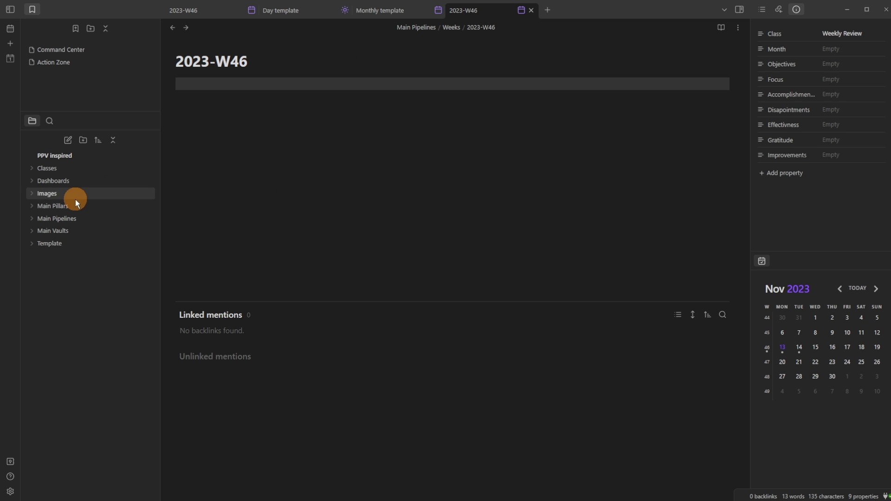
- Expand Main Pillars > Daily Tracking, then Main Pipelines > Weeks showing 2023-W31, W32 and W46
{"action": "left_click", "coordinate": [65, 207]}
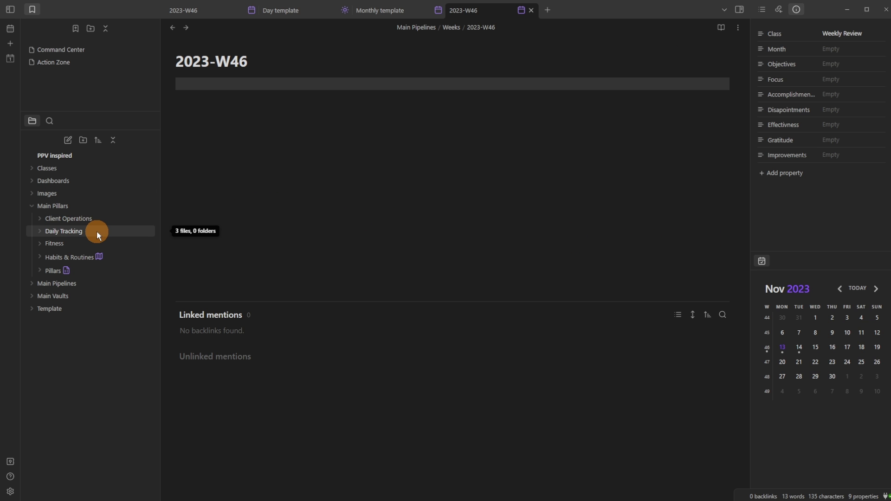
{"action": "left_click", "coordinate": [65, 232]}
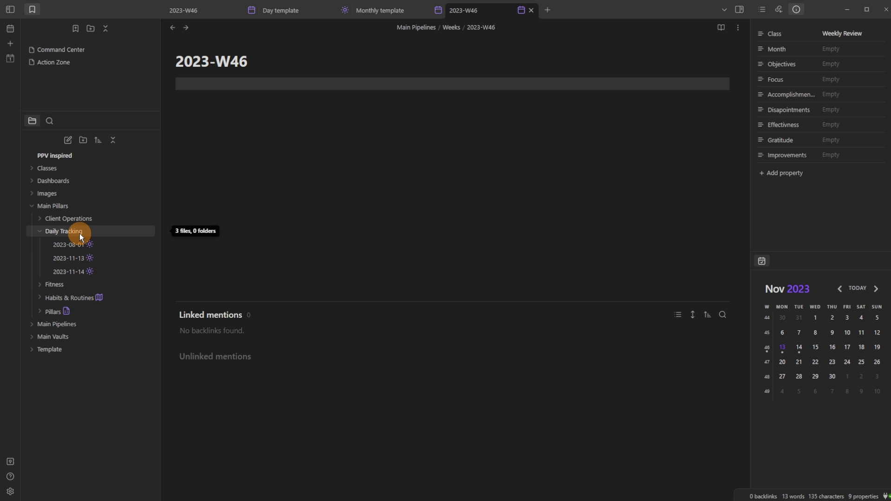
{"action": "left_click", "coordinate": [53, 206]}
{"action": "left_click", "coordinate": [66, 220]}
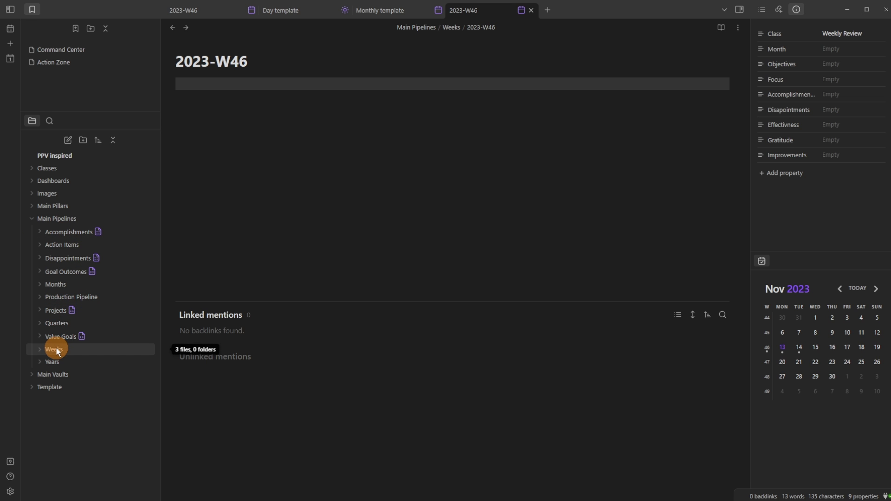
{"action": "left_click", "coordinate": [54, 360]}
{"action": "left_click", "coordinate": [56, 361]}
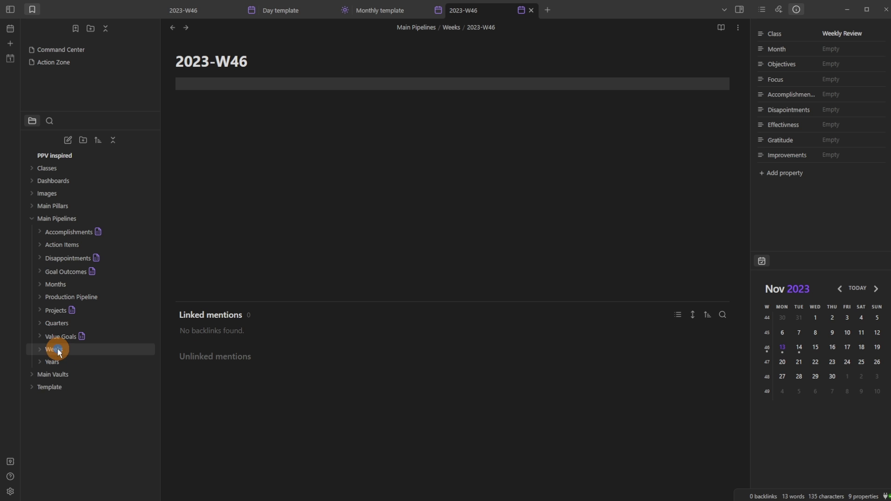
{"action": "left_click", "coordinate": [57, 348]}
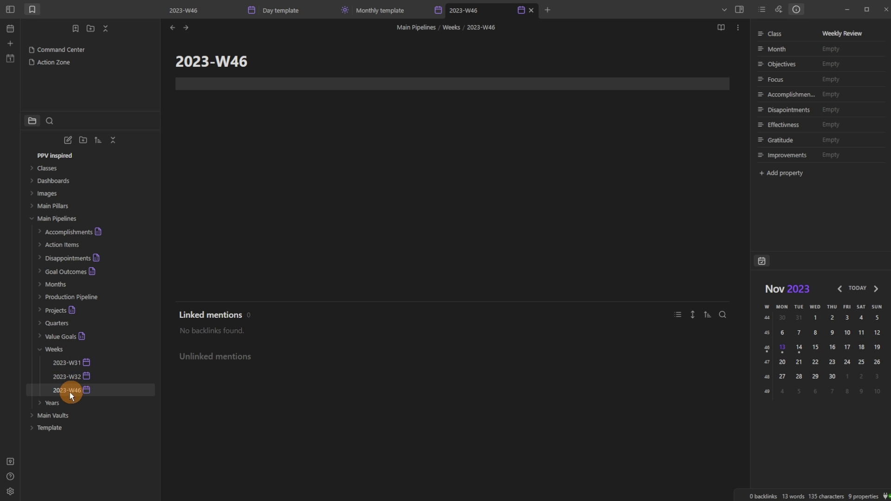
{"action": "mouse_move", "coordinate": [61, 391]}
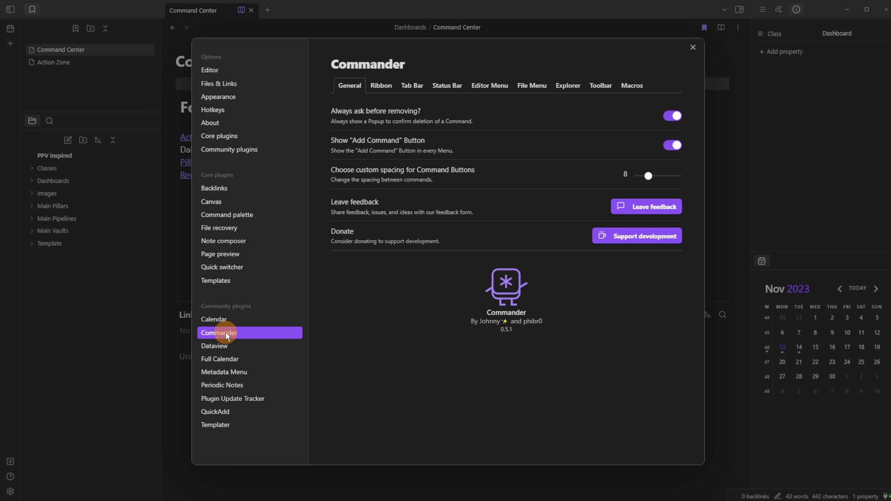
- View the New Note command under Commander's Ribbon tab, then close Settings
{"action": "left_click", "coordinate": [381, 90]}
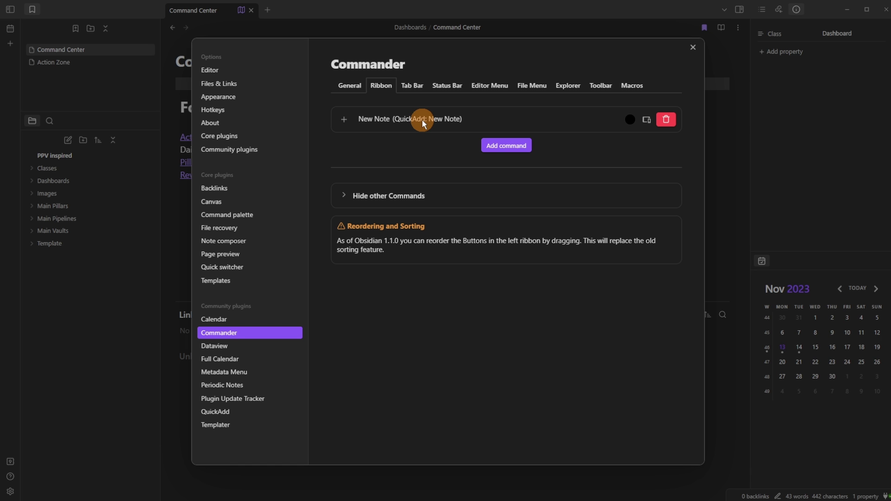
{"action": "left_click", "coordinate": [149, 85]}
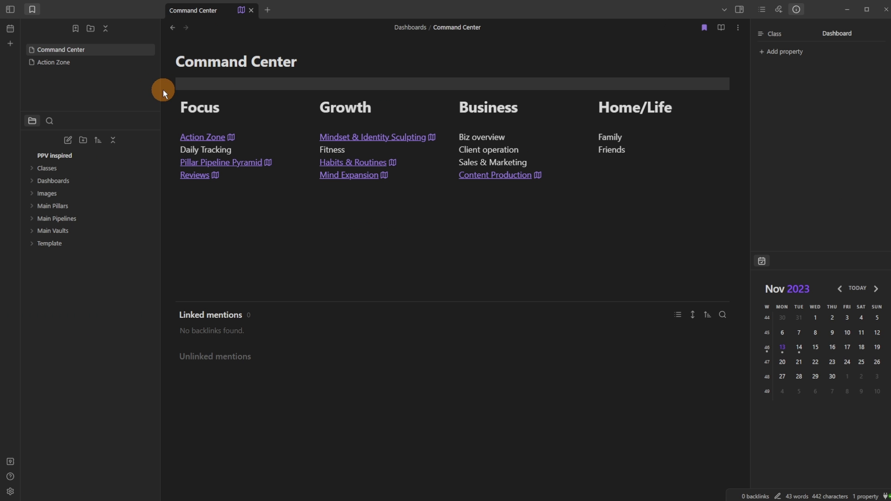
- Try the ribbon New Note icon, then check the Hotkeys list in Settings
{"action": "left_click", "coordinate": [10, 45]}
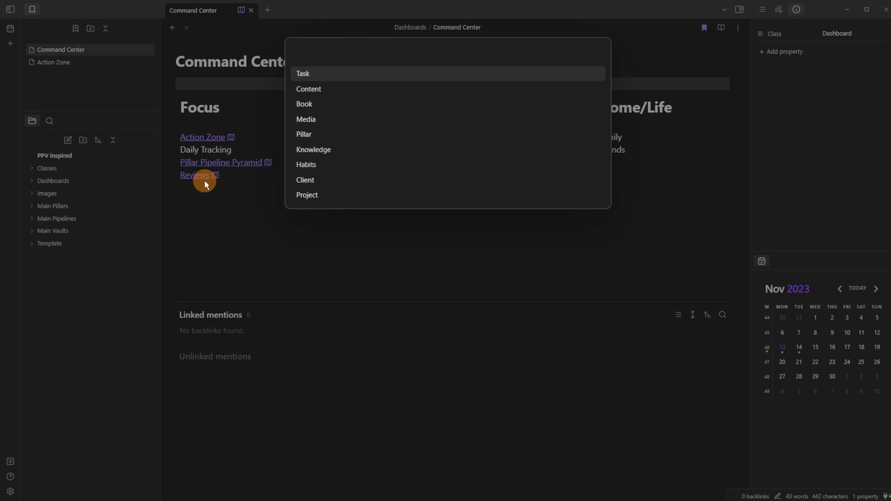
{"action": "key", "text": "ctrl+comma"}
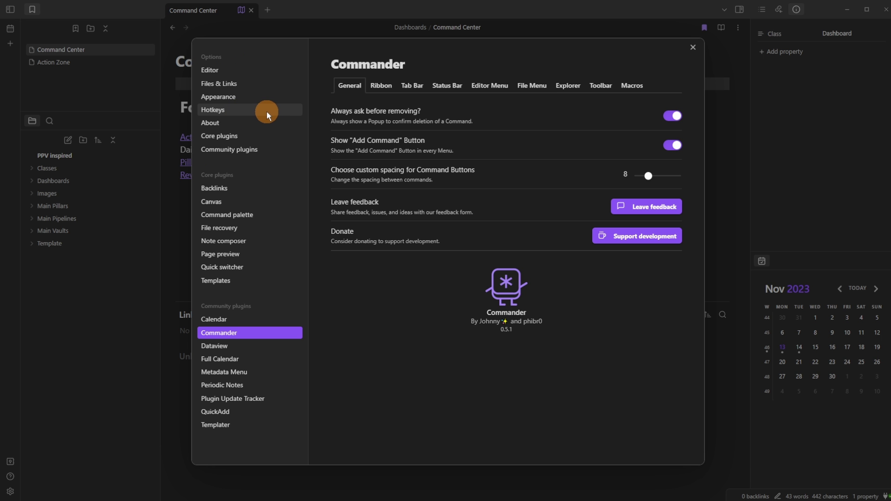
{"action": "left_click", "coordinate": [252, 110]}
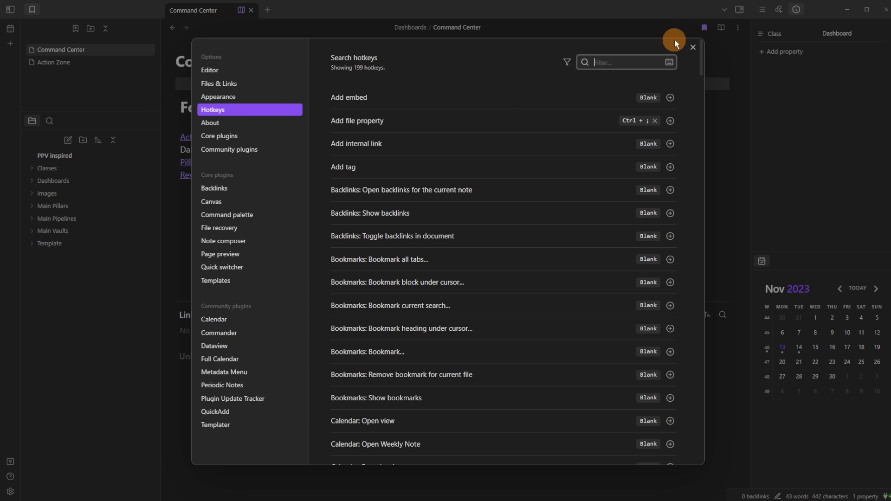
{"action": "left_click", "coordinate": [692, 47]}
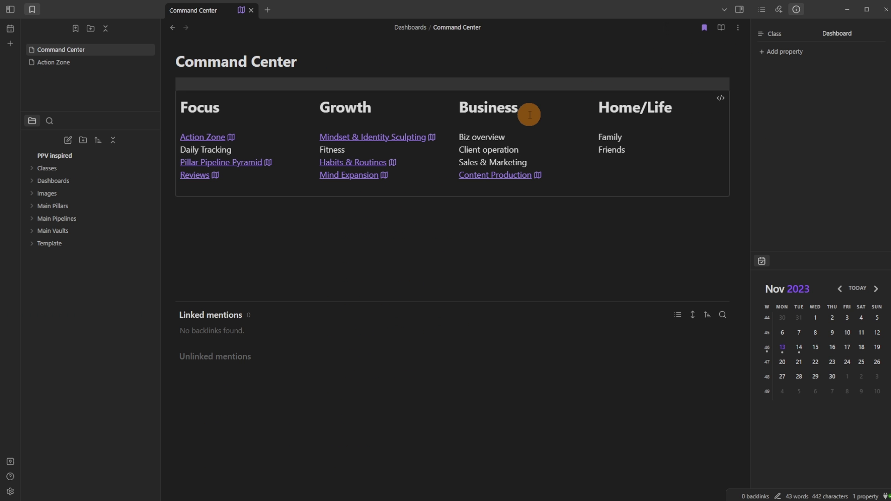
- Run the new-note hotkey, choose the Task template, and dismiss its name prompt empty
{"action": "key", "text": "alt+n"}
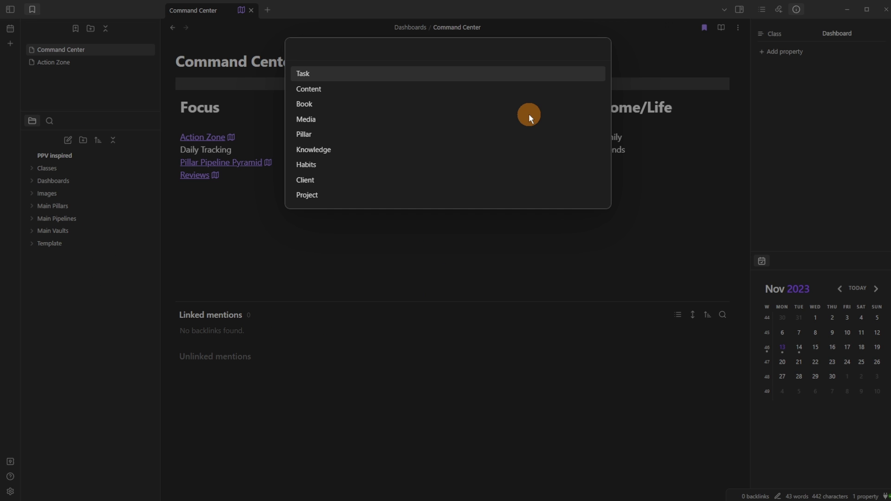
{"action": "type", "text": "ta"}
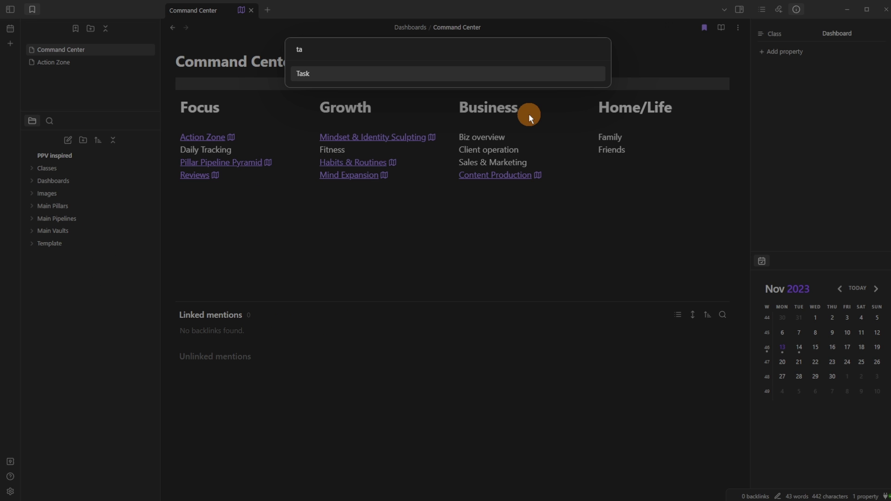
{"action": "key", "text": "Return"}
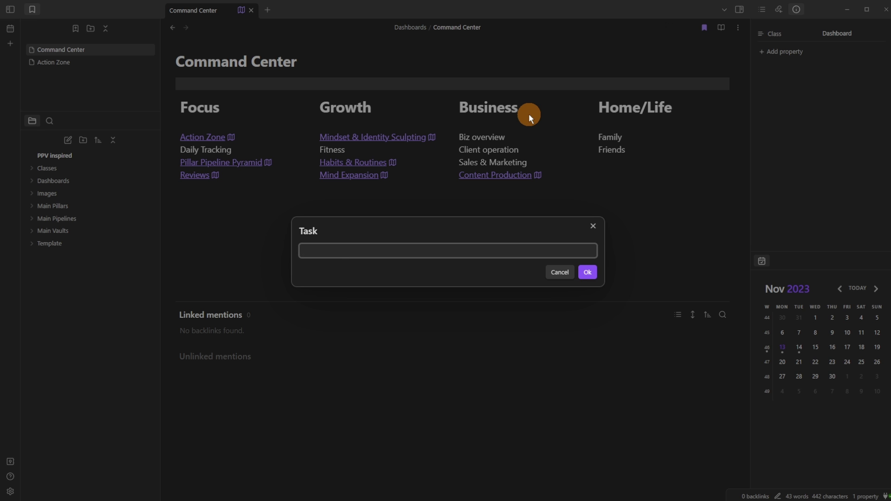
{"action": "key", "text": "Escape"}
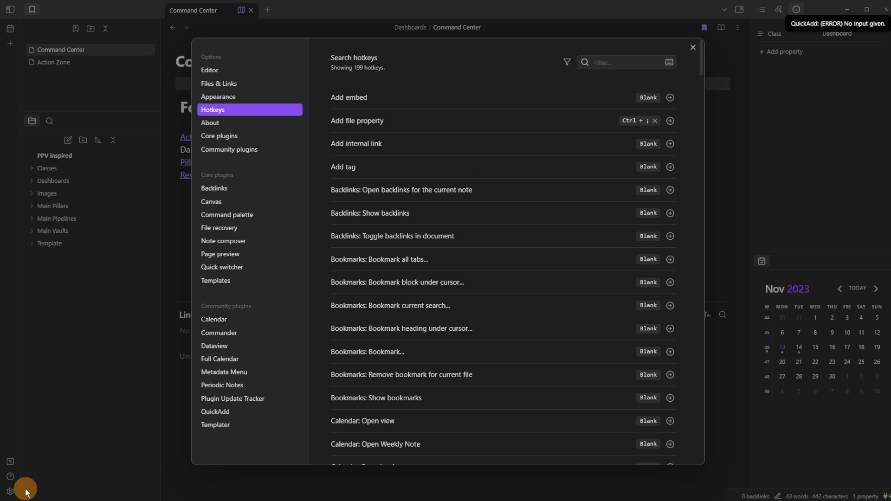
- Verify the QuickAdd Task choice's template path, then create the task 'new task for today'
{"action": "left_click", "coordinate": [235, 415]}
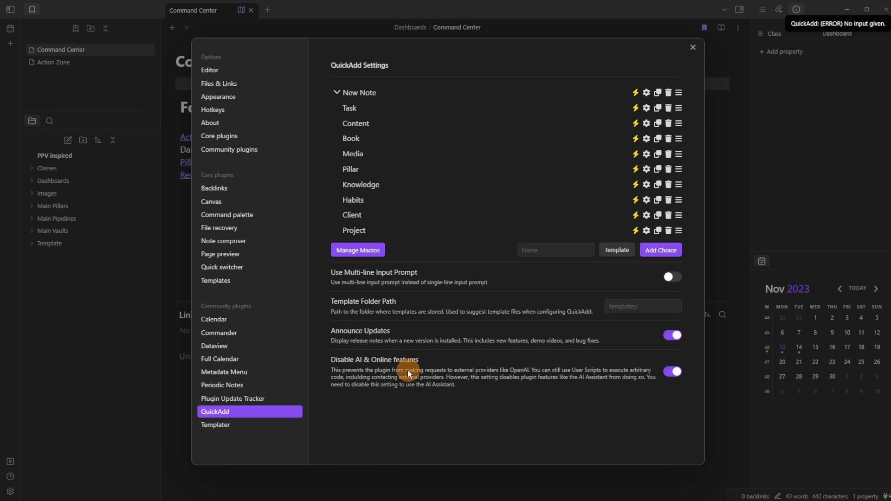
{"action": "left_click", "coordinate": [336, 94]}
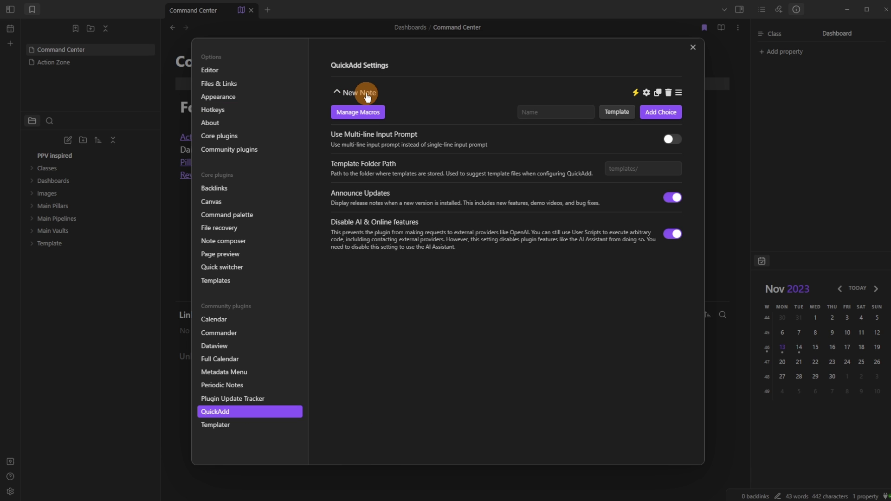
{"action": "left_click", "coordinate": [336, 93]}
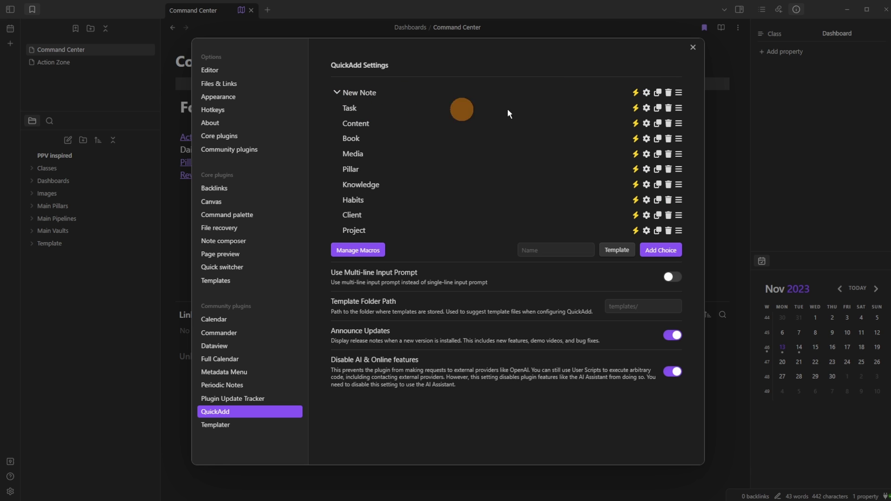
{"action": "left_click", "coordinate": [648, 108]}
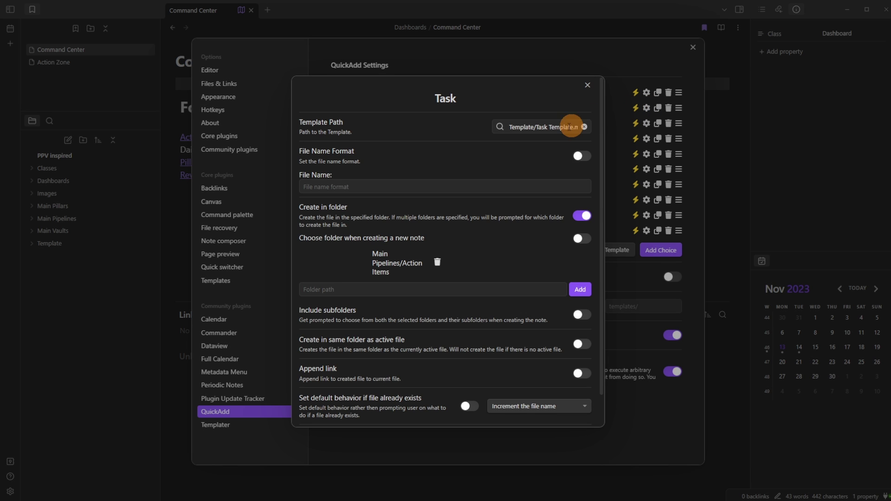
{"action": "left_click", "coordinate": [549, 127]}
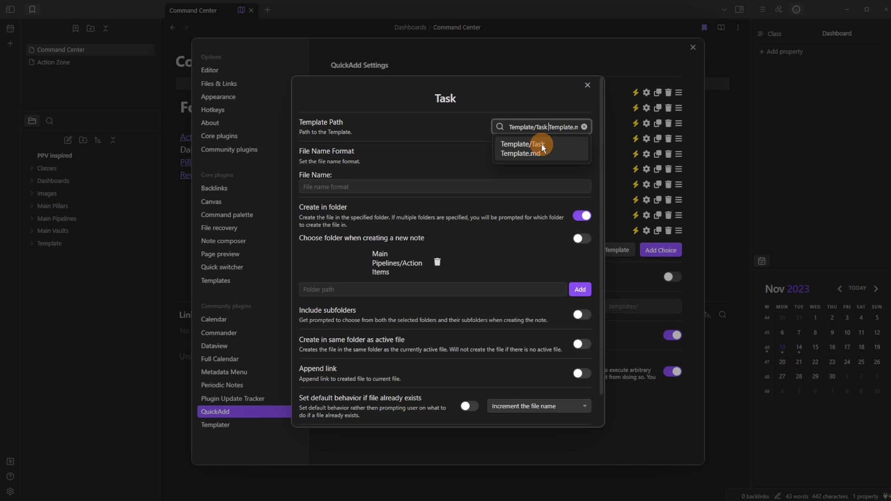
{"action": "left_click", "coordinate": [431, 157]}
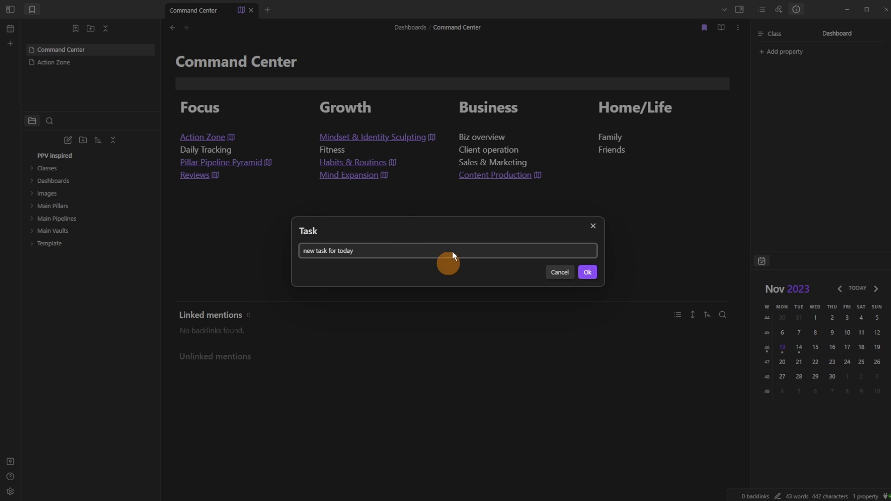
{"action": "left_click", "coordinate": [586, 272]}
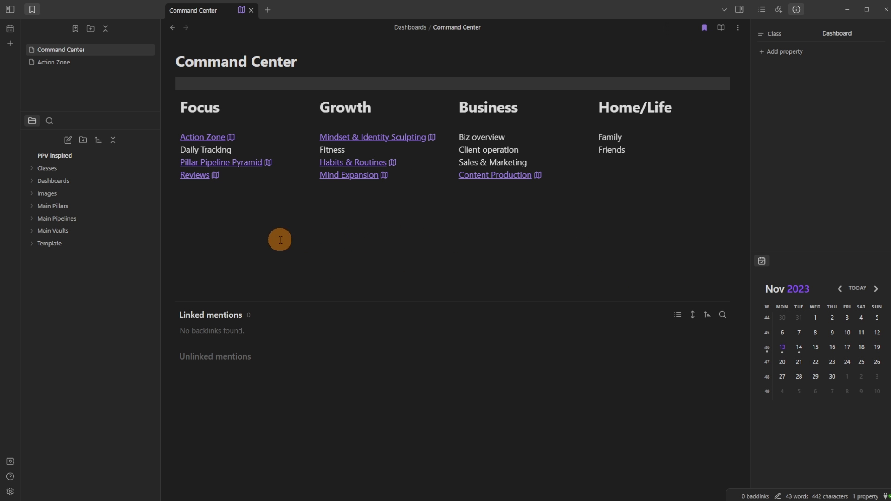
{"action": "left_click", "coordinate": [68, 221]}
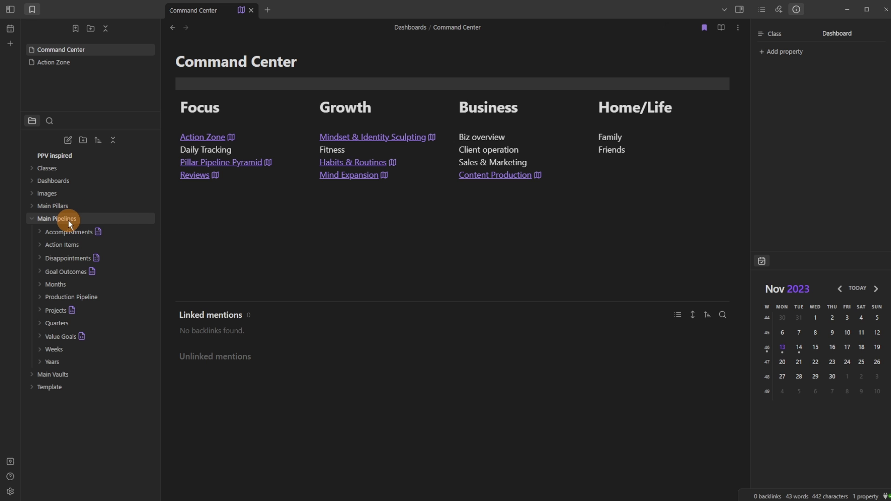
{"action": "left_click", "coordinate": [49, 245]}
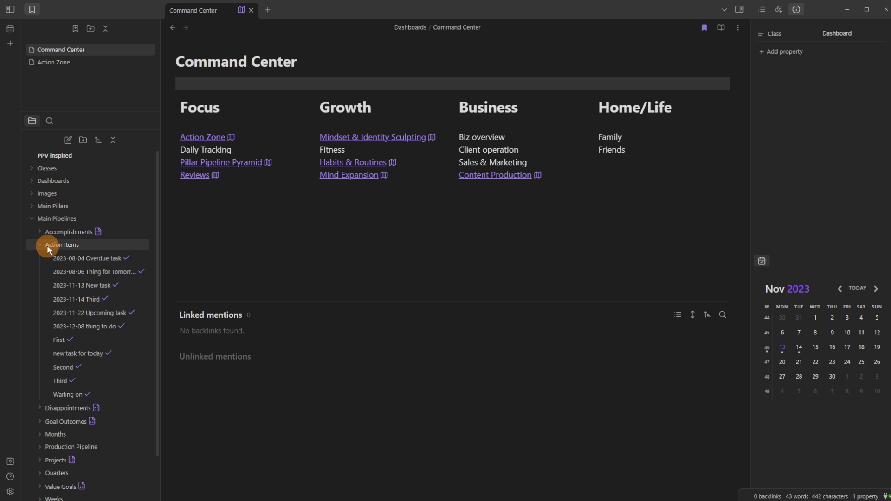
{"action": "left_click", "coordinate": [85, 356]}
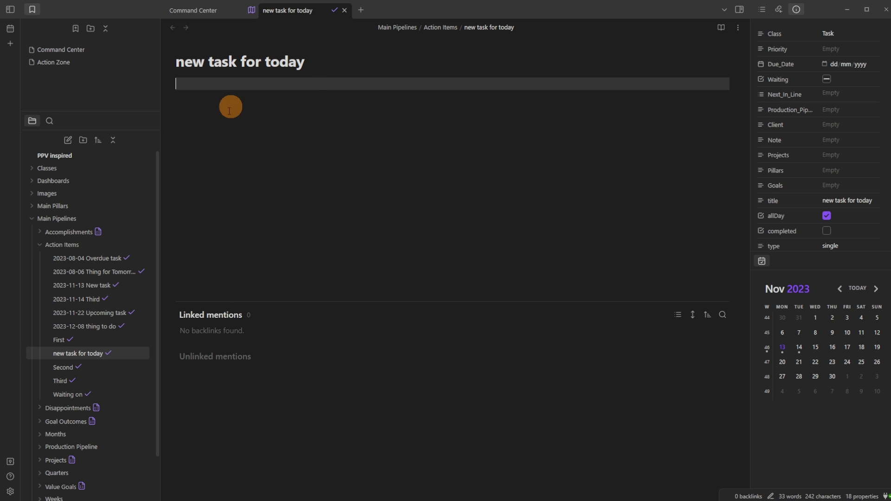
{"action": "key", "text": "ctrl+w"}
{"action": "left_click", "coordinate": [110, 143]}
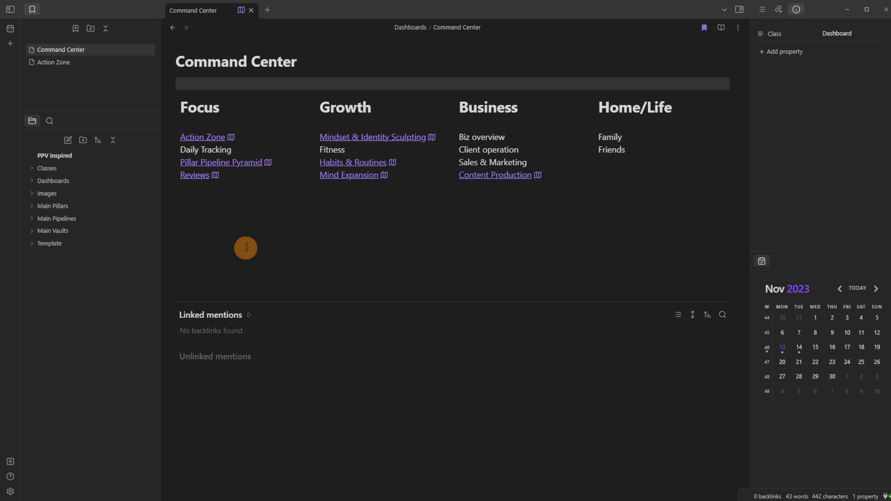
{"action": "mouse_move", "coordinate": [210, 138]}
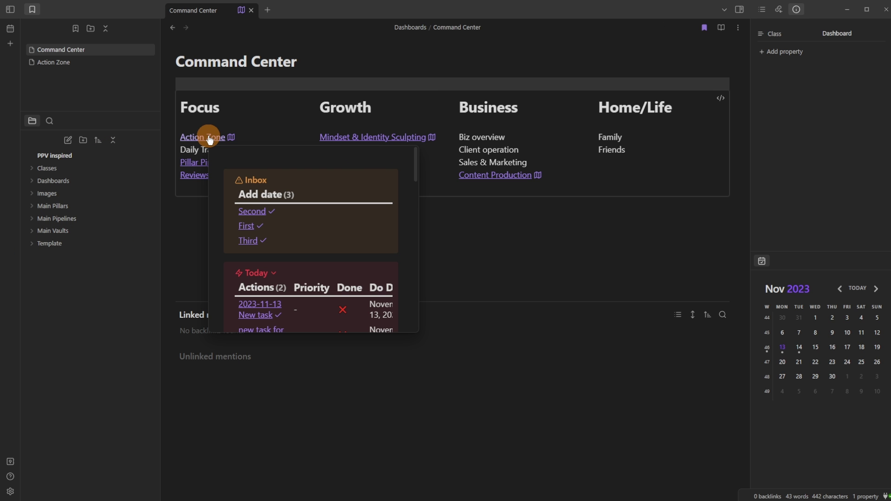
- Open the Action Zone dashboard, toggle its Today callout, and open Dataview's plugin settings
{"action": "left_click", "coordinate": [210, 138]}
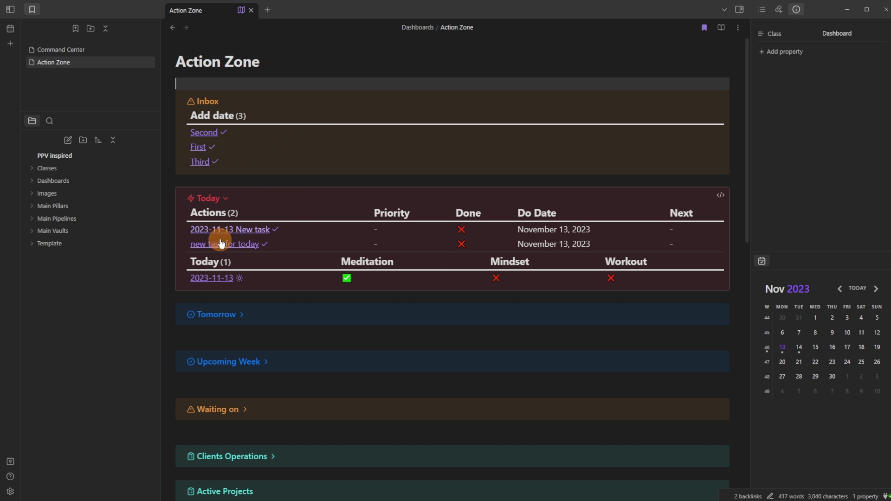
{"action": "left_click", "coordinate": [219, 199]}
{"action": "left_click", "coordinate": [219, 199]}
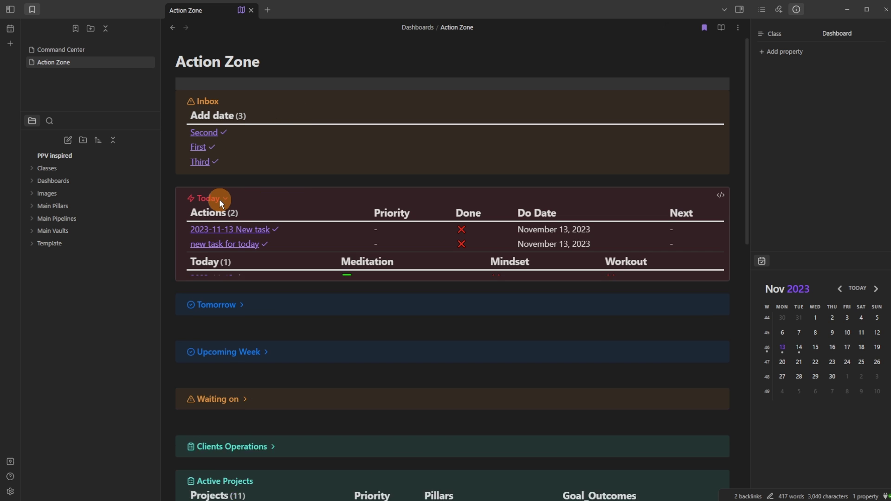
{"action": "mouse_move", "coordinate": [202, 245]}
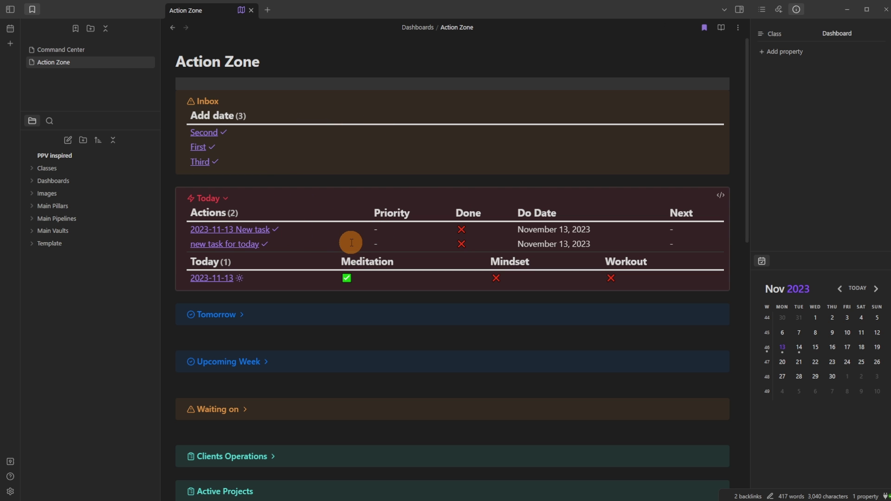
{"action": "key", "text": "ctrl+comma"}
{"action": "left_click", "coordinate": [233, 346]}
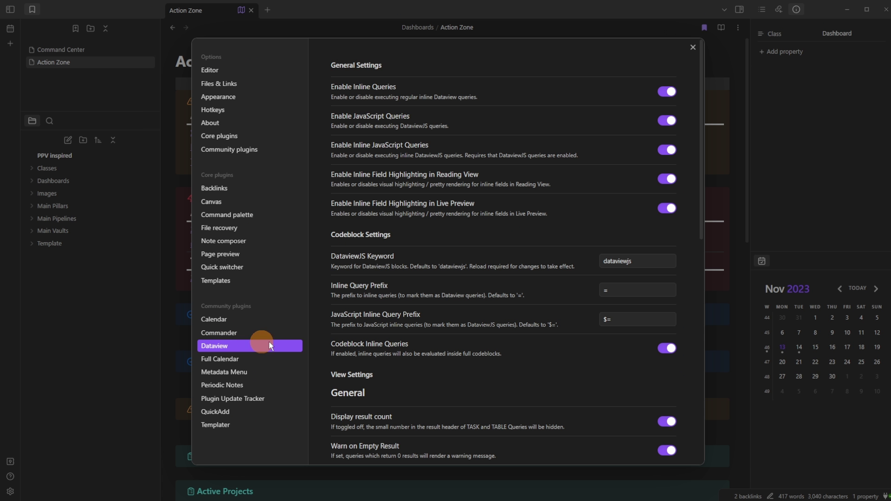
- Close Settings and open the new task for today note
{"action": "scroll", "coordinate": [422, 93], "scroll_direction": "down", "scroll_amount": 10}
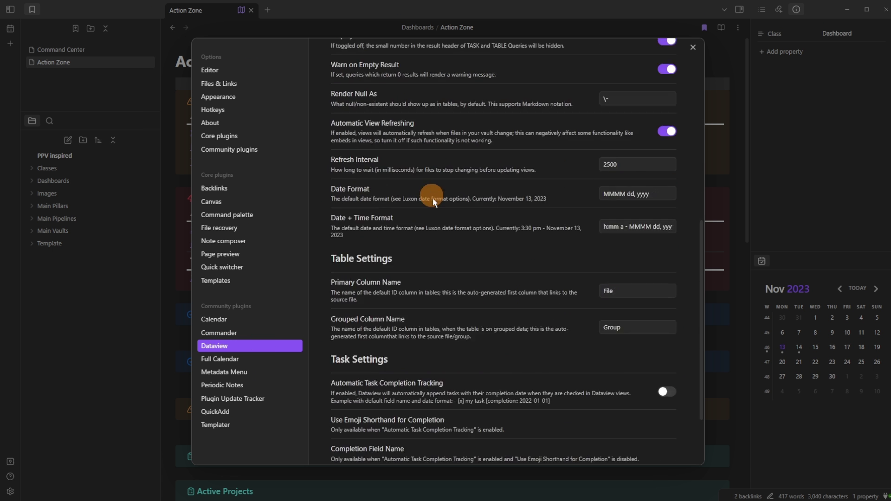
{"action": "scroll", "coordinate": [436, 217], "scroll_direction": "up", "scroll_amount": 10}
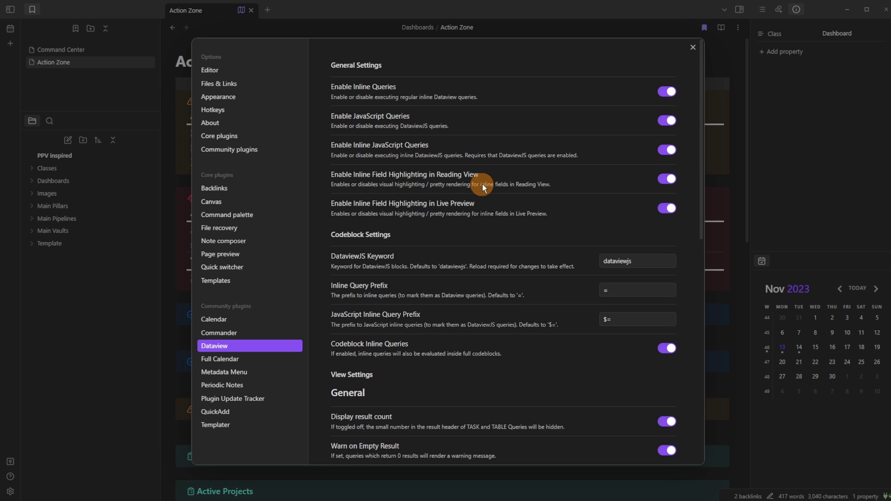
{"action": "key", "text": "Escape"}
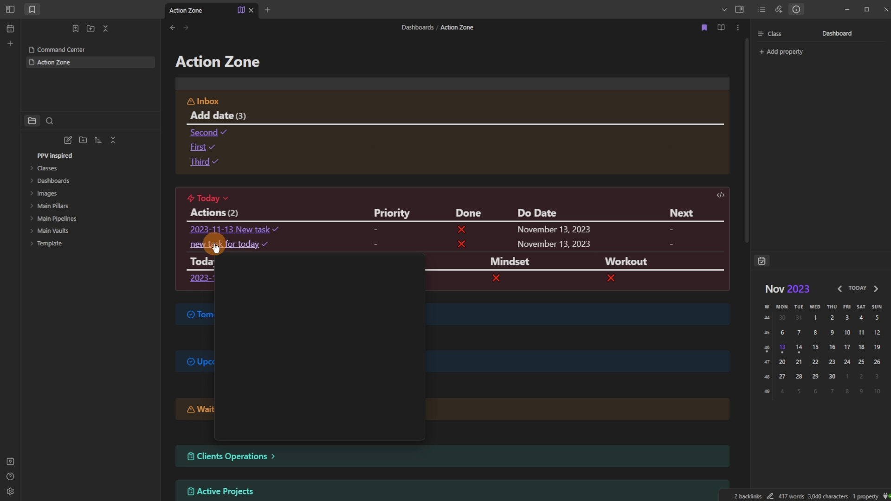
{"action": "left_click", "coordinate": [213, 246]}
{"action": "key", "text": "Return"}
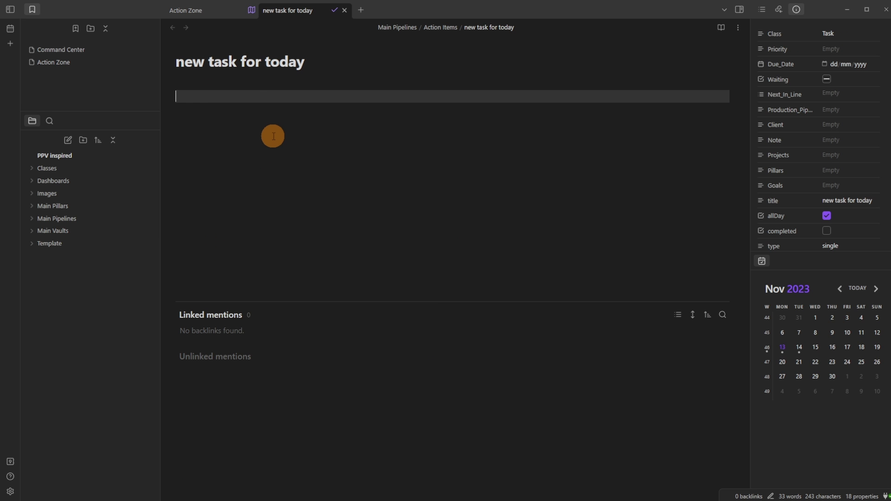
{"action": "type", "text": "this is an important link www.google.com"}
{"action": "left_click", "coordinate": [233, 127]}
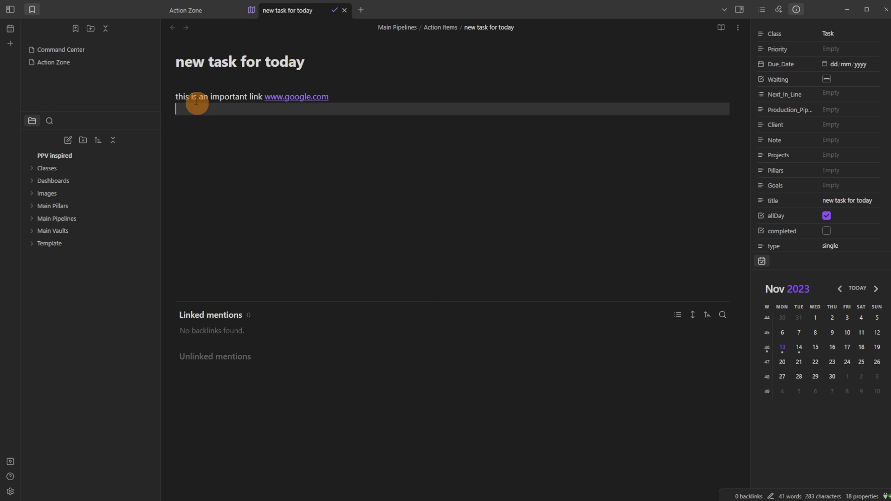
{"action": "left_click", "coordinate": [191, 96]}
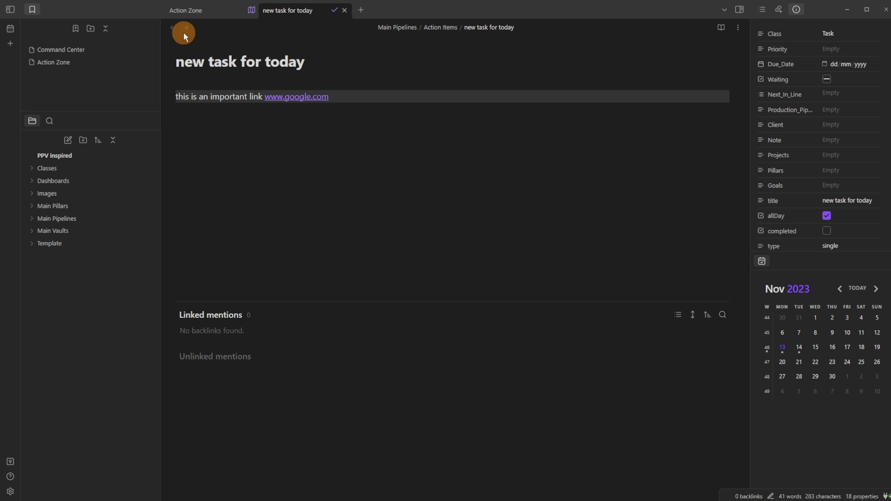
{"action": "left_click", "coordinate": [204, 15]}
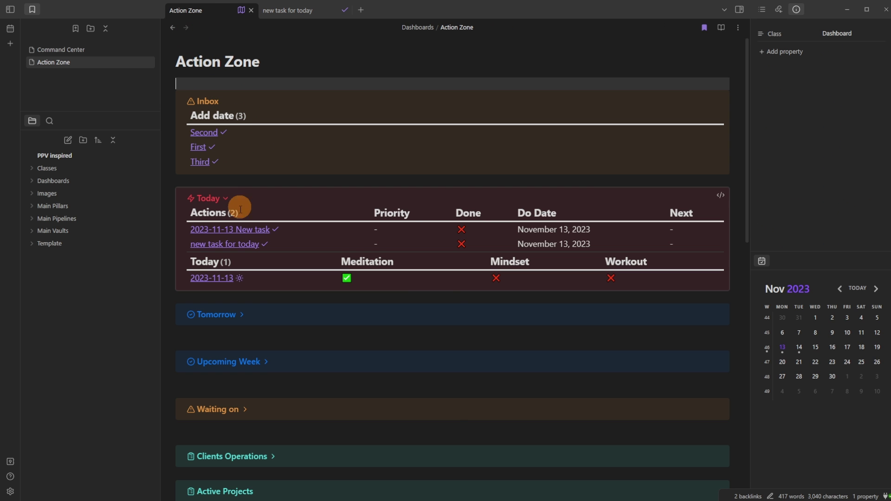
{"action": "mouse_move", "coordinate": [241, 246]}
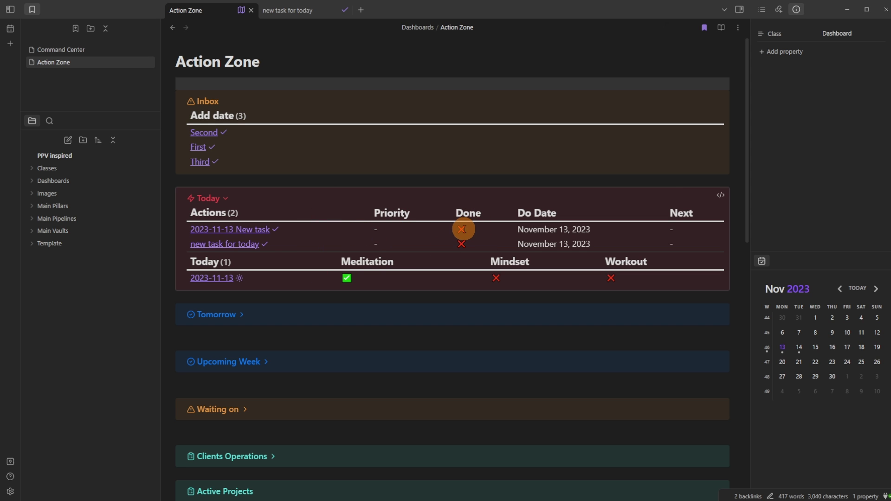
- Set new task for today's completed field to true and mark it done on the dashboard
{"action": "left_click", "coordinate": [264, 245]}
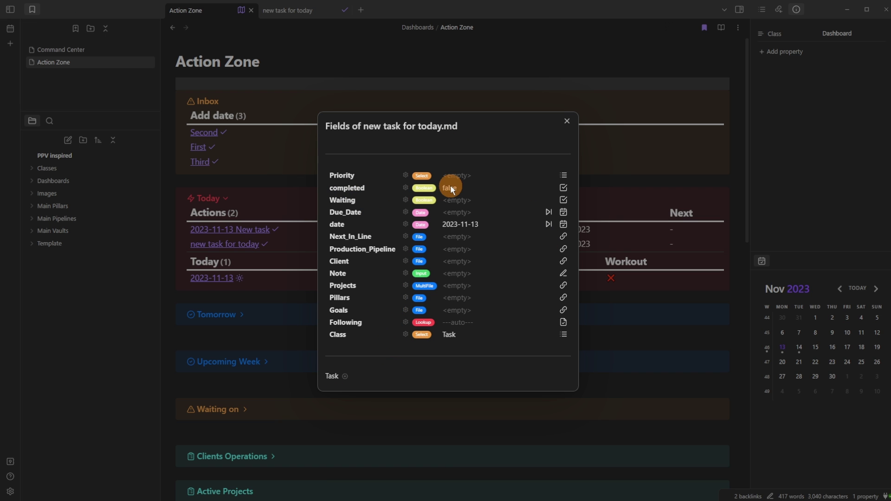
{"action": "left_click", "coordinate": [562, 188]}
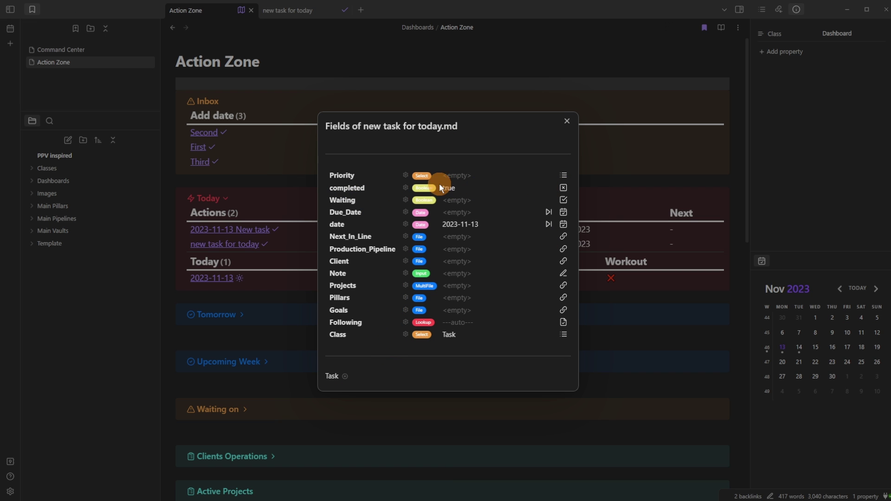
{"action": "left_click", "coordinate": [265, 188]}
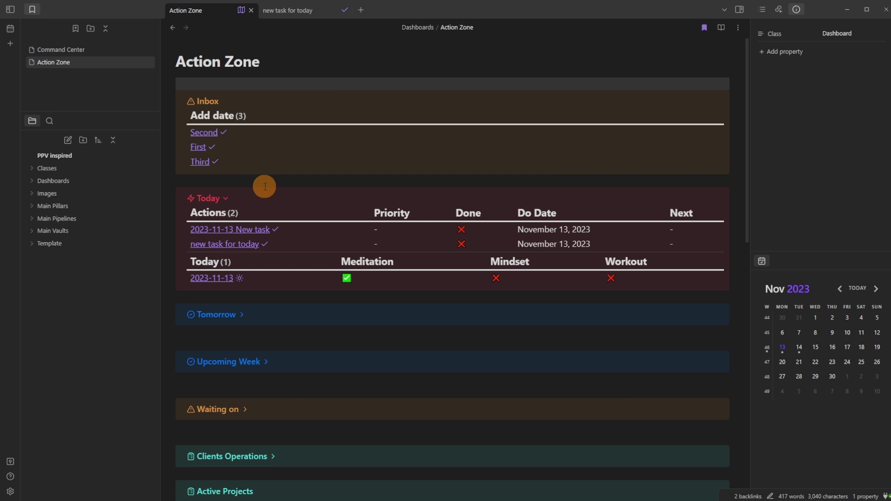
{"action": "left_click", "coordinate": [461, 244]}
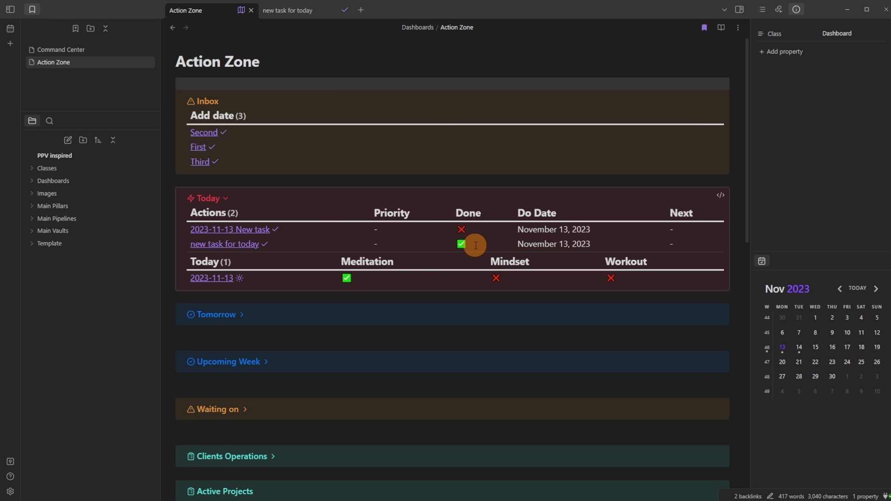
- Review Metadata Menu's FileClass settings, keeping the class files path and fileClass alias Class
{"action": "key", "text": "ctrl+comma"}
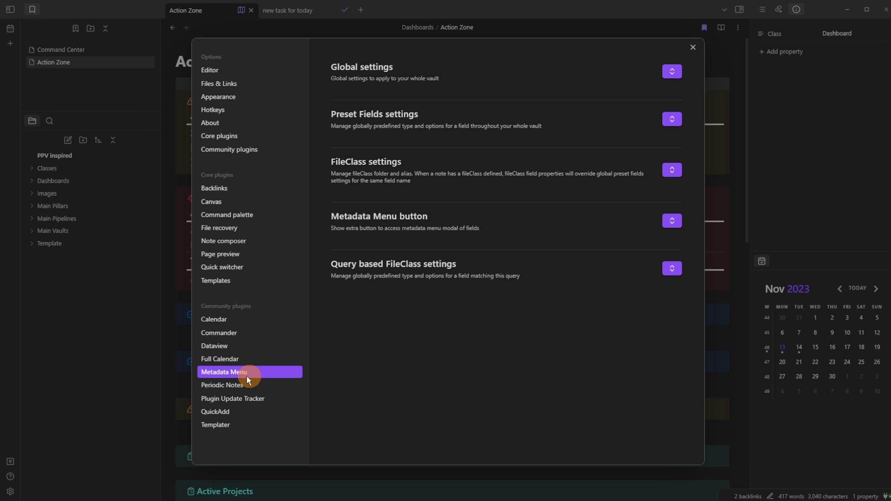
{"action": "left_click", "coordinate": [670, 170]}
{"action": "left_click", "coordinate": [571, 199]}
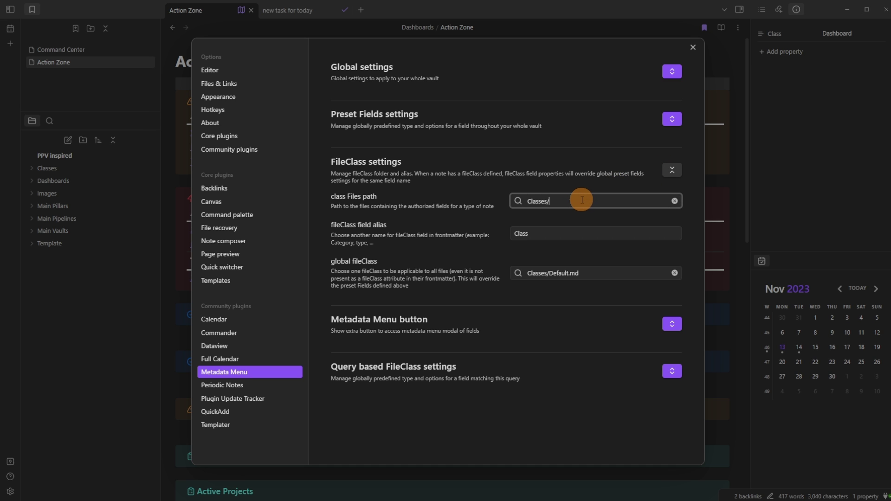
{"action": "left_click", "coordinate": [539, 232]}
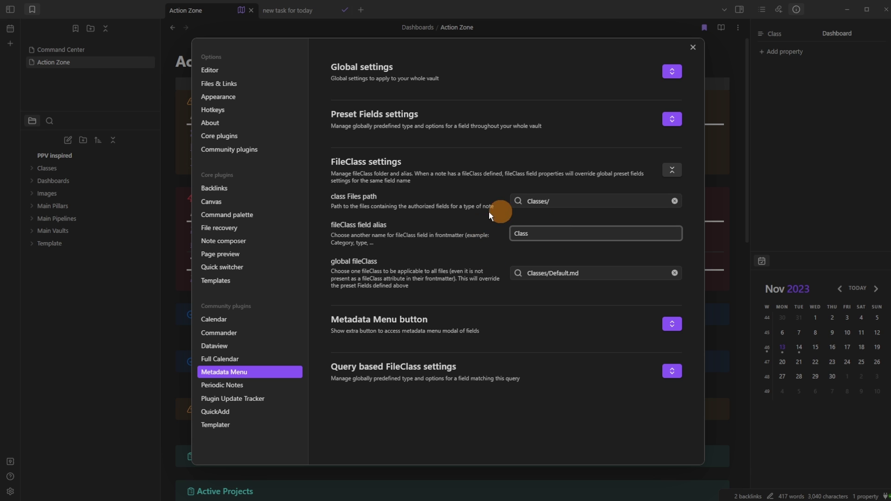
{"action": "left_click", "coordinate": [491, 244]}
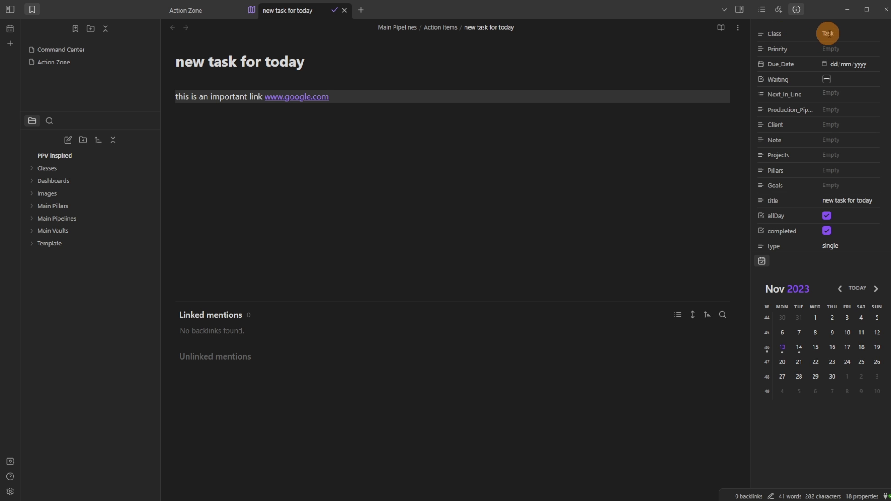
- Inspect the fields of new task for today and the 2023-11-13 daily note
{"action": "left_click", "coordinate": [828, 33]}
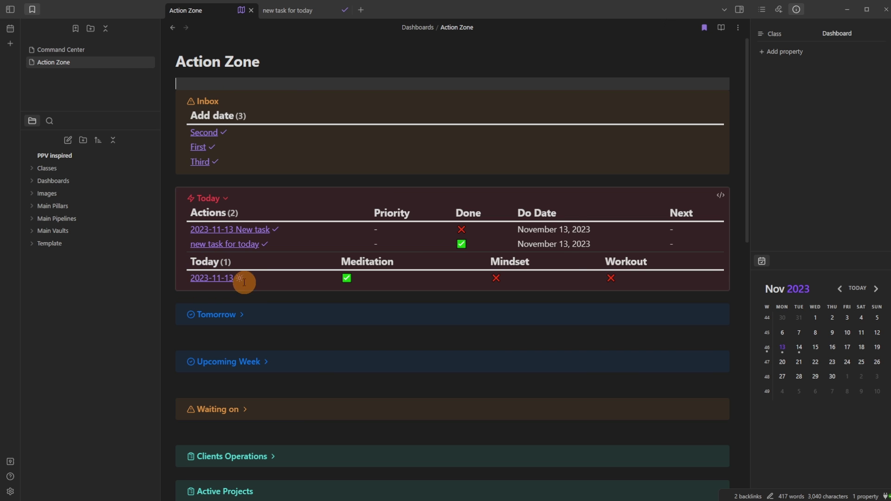
{"action": "left_click", "coordinate": [240, 279]}
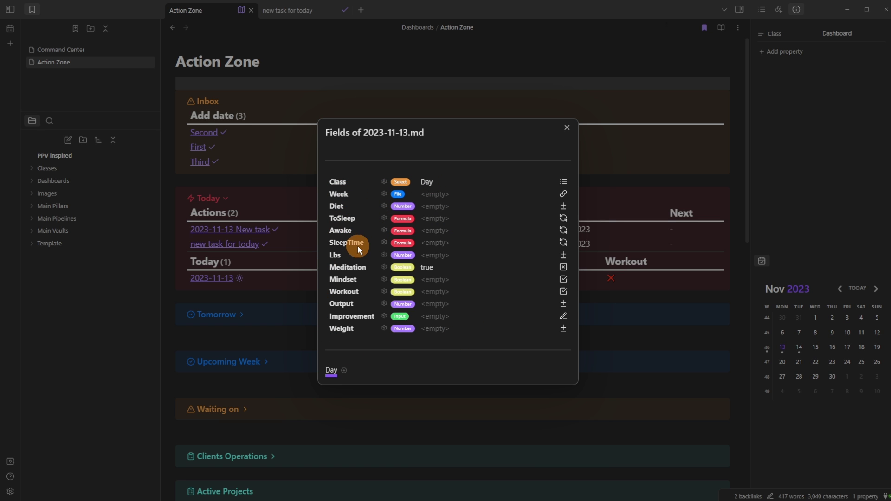
{"action": "left_click", "coordinate": [260, 247]}
- Set new task for today's Priority to Scheduled and view the Task fileclass table
{"action": "left_click", "coordinate": [264, 244]}
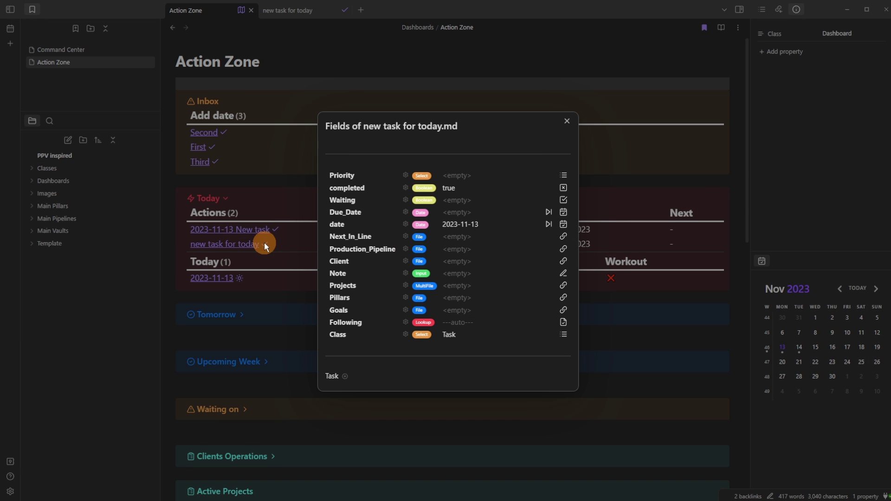
{"action": "left_click", "coordinate": [565, 176]}
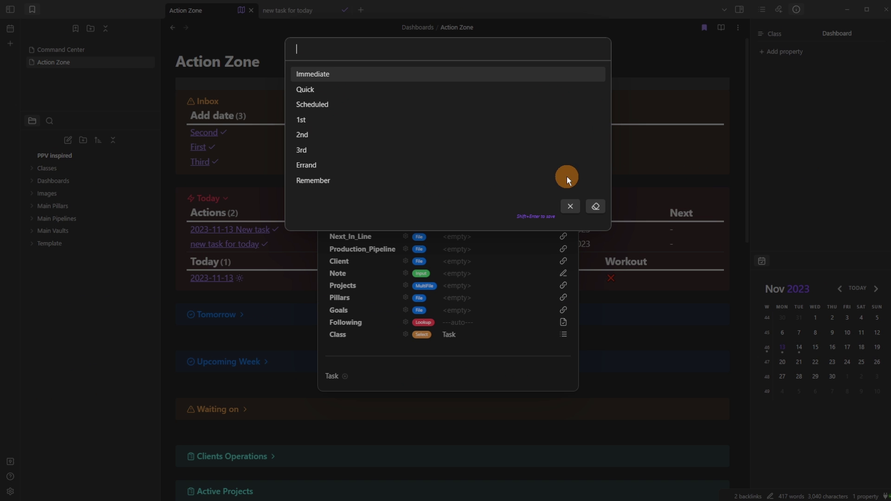
{"action": "left_click", "coordinate": [329, 103]}
{"action": "left_click", "coordinate": [270, 180]}
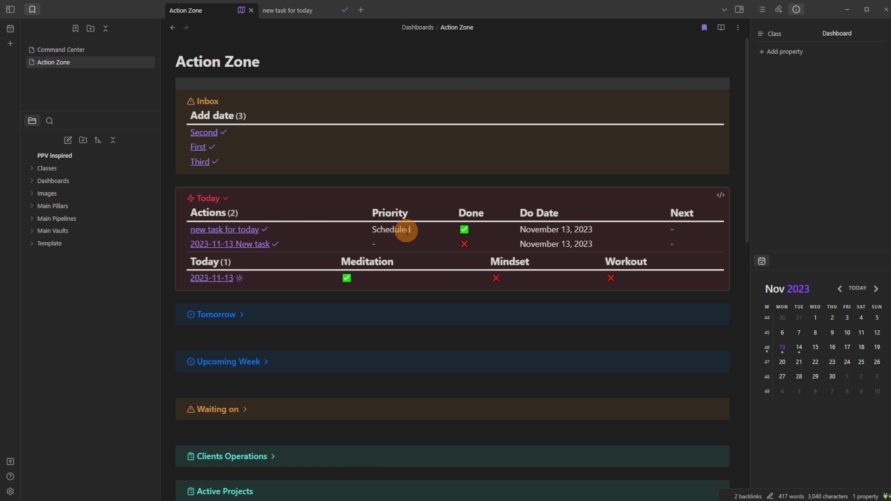
{"action": "left_click", "coordinate": [274, 244]}
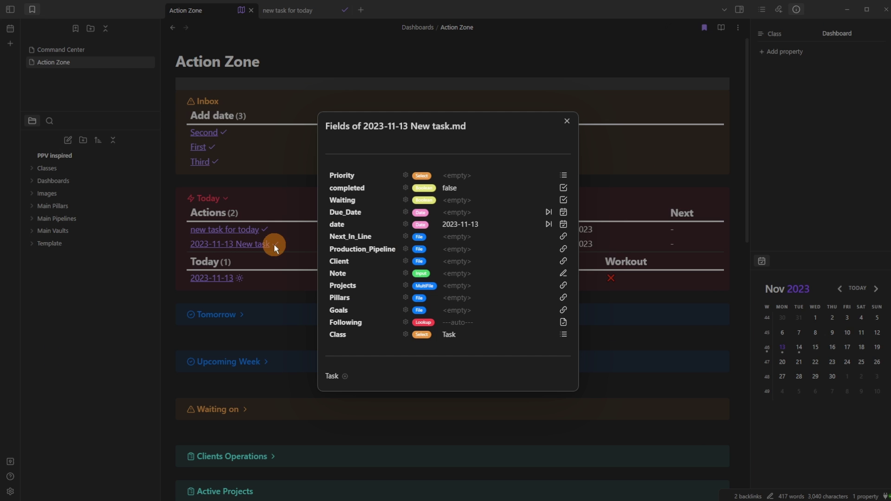
{"action": "left_click", "coordinate": [332, 377]}
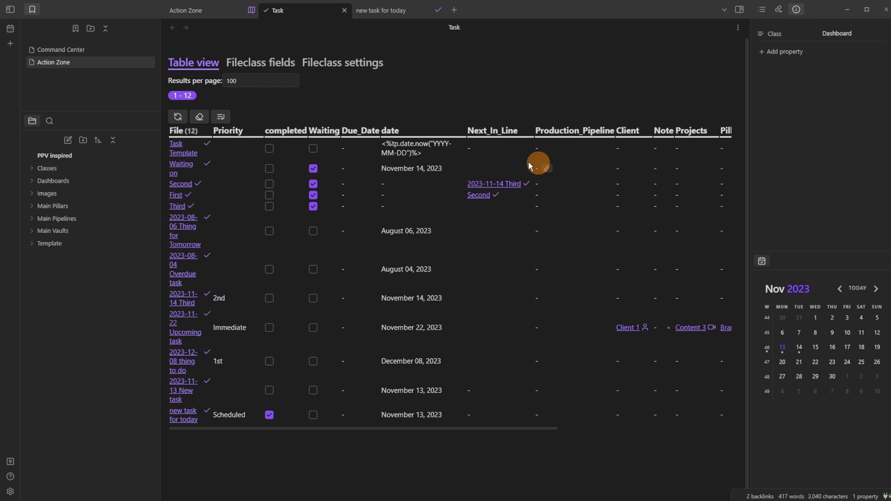
- Review the Task fileclass Priority field options Immediate, Quick and Scheduled
{"action": "left_click_drag", "start_coordinate": [495, 428], "coordinate": [508, 432]}
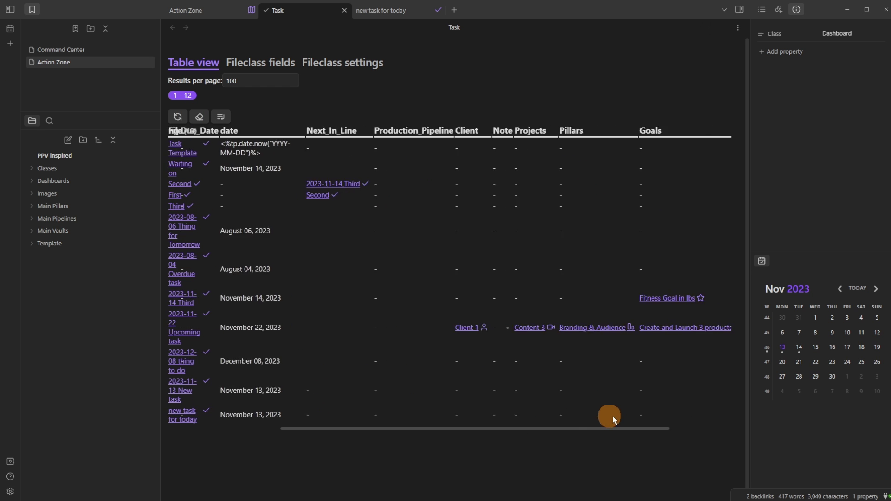
{"action": "scroll", "coordinate": [612, 414], "scroll_direction": "right", "scroll_amount": 3}
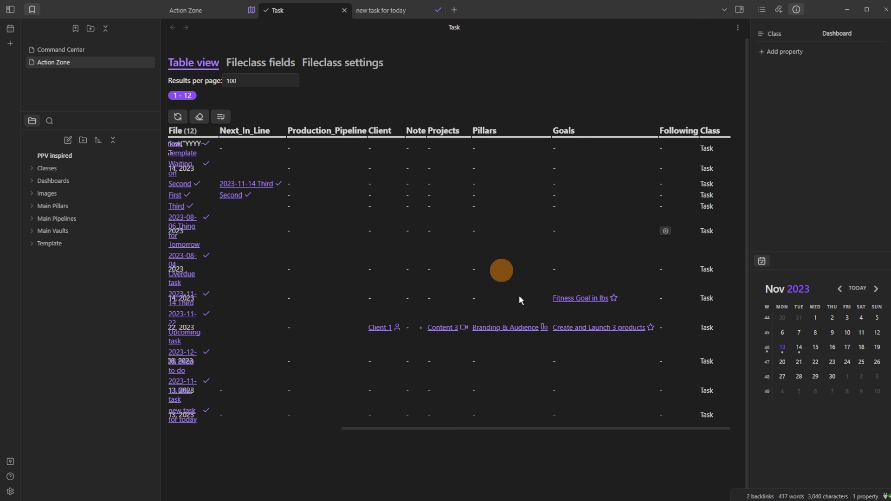
{"action": "left_click_drag", "start_coordinate": [580, 428], "coordinate": [370, 426]}
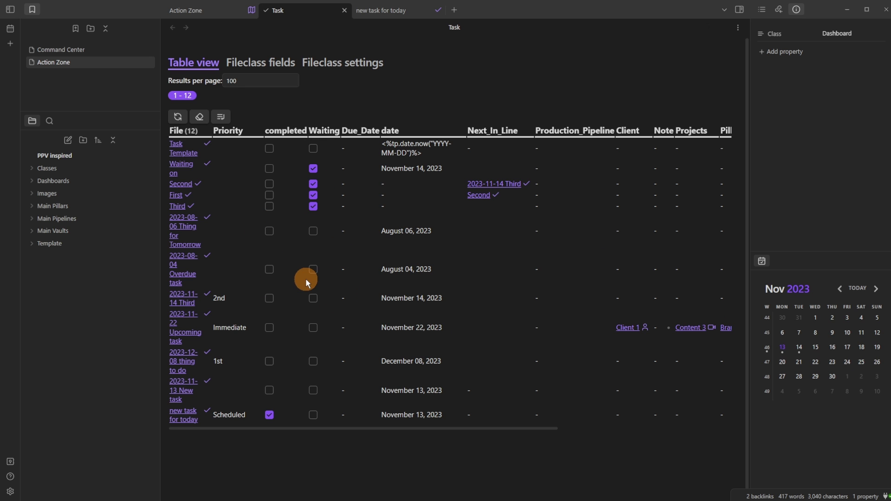
{"action": "left_click", "coordinate": [271, 65]}
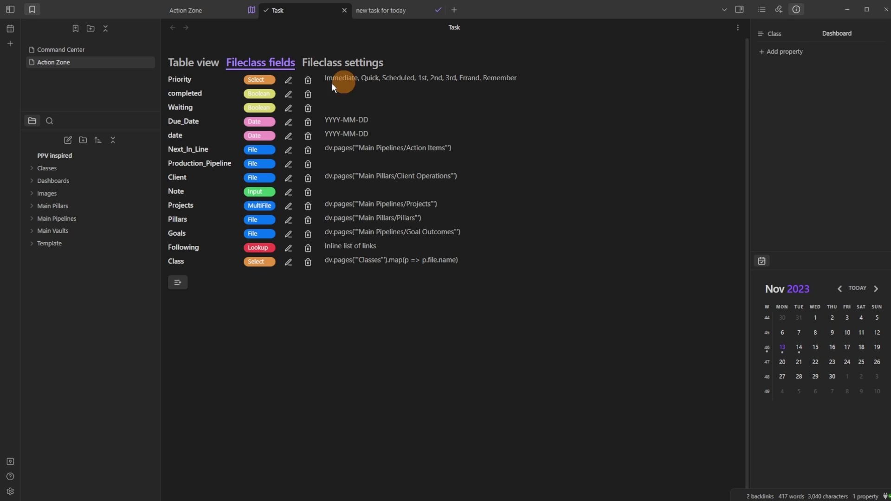
{"action": "left_click", "coordinate": [289, 81]}
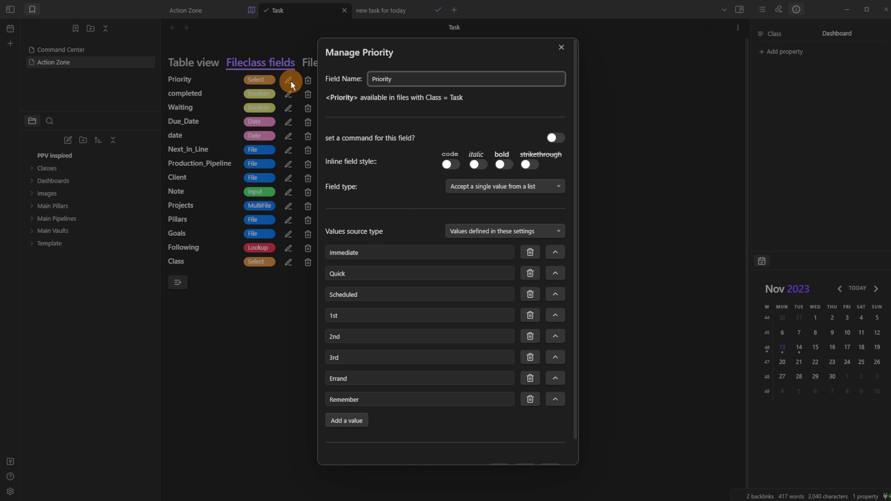
{"action": "left_click", "coordinate": [374, 251]}
{"action": "left_click", "coordinate": [374, 274]}
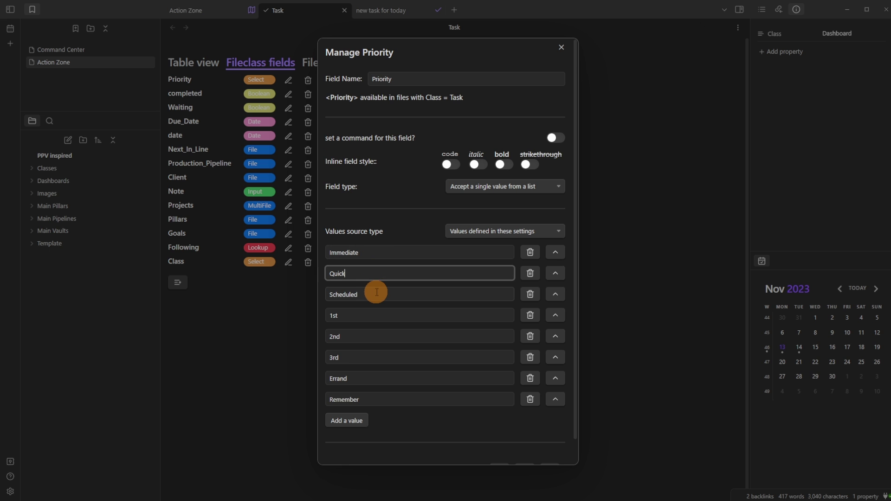
{"action": "left_click", "coordinate": [376, 292]}
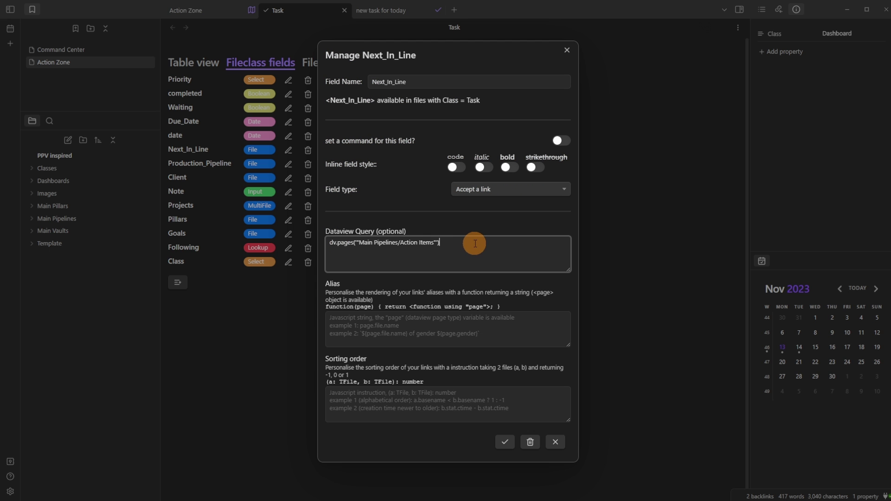
- Keep Next_In_Line's query dv.pages('"Main Pipelines/Action Items"') and save the field definition
{"action": "left_click_drag", "start_coordinate": [473, 241], "coordinate": [320, 250]}
{"action": "left_click", "coordinate": [375, 248]}
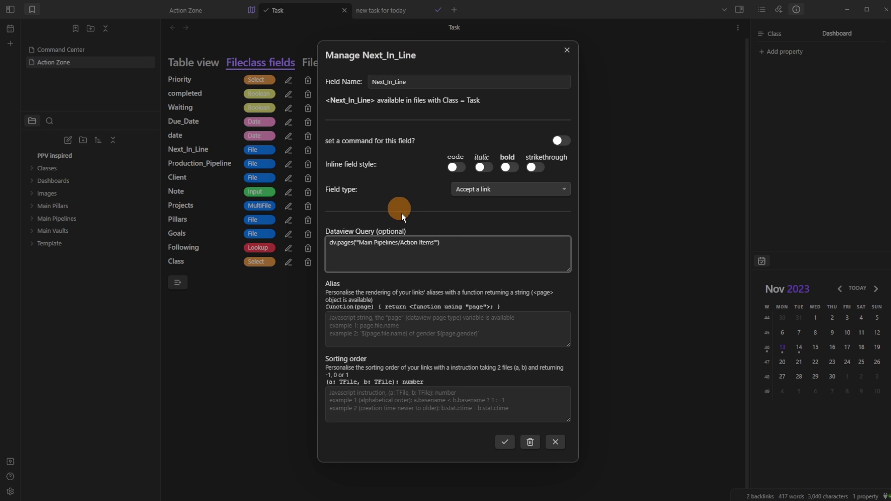
{"action": "left_click", "coordinate": [441, 250]}
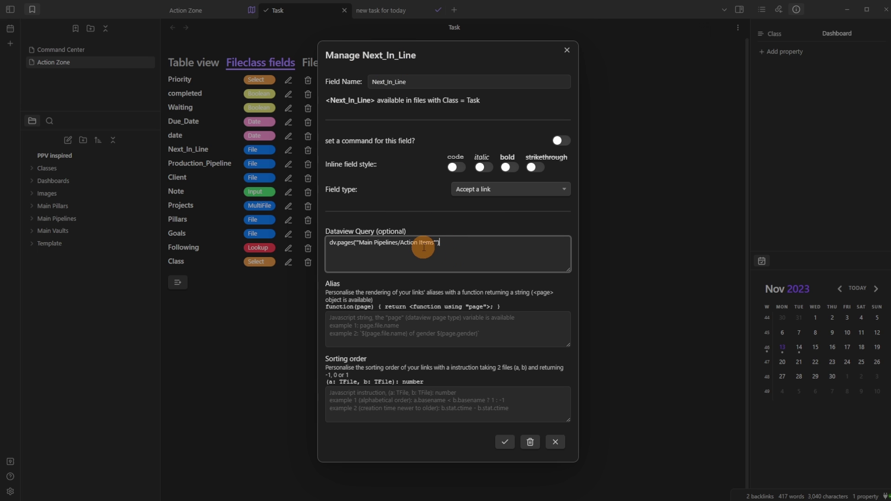
{"action": "left_click_drag", "start_coordinate": [432, 246], "coordinate": [361, 246]}
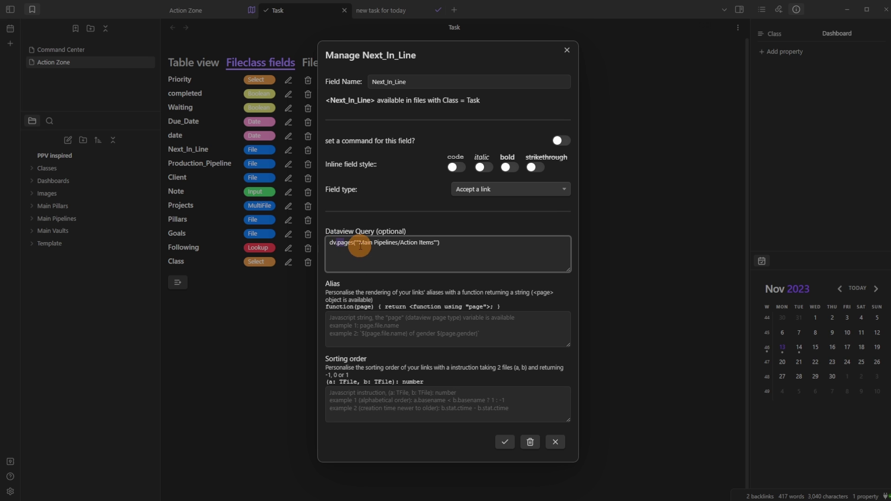
{"action": "left_click_drag", "start_coordinate": [359, 243], "coordinate": [434, 258]}
{"action": "left_click", "coordinate": [443, 243]}
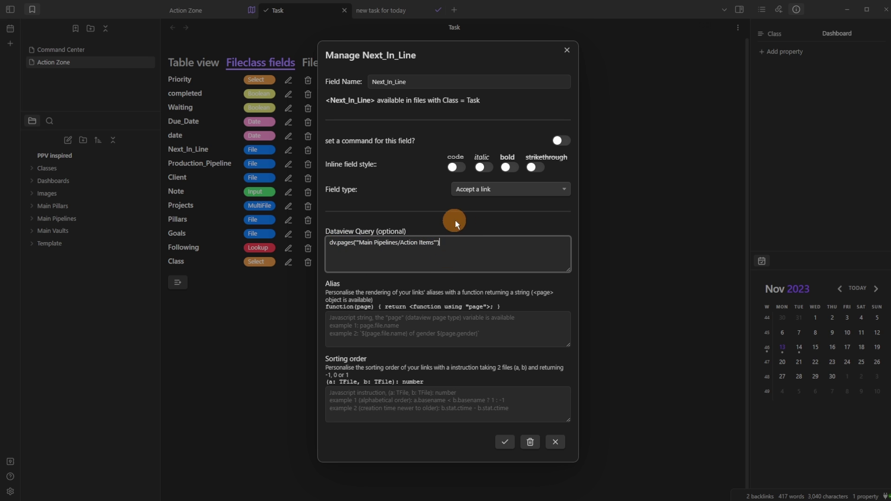
{"action": "left_click", "coordinate": [428, 14]}
{"action": "left_click", "coordinate": [426, 11]}
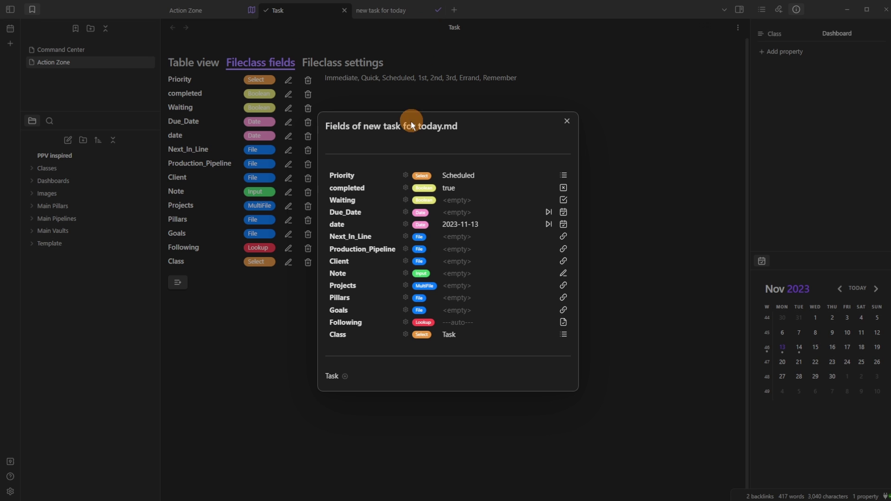
- Link new task for today as its own Next_In_Line and return to Action Zone
{"action": "left_click", "coordinate": [563, 237]}
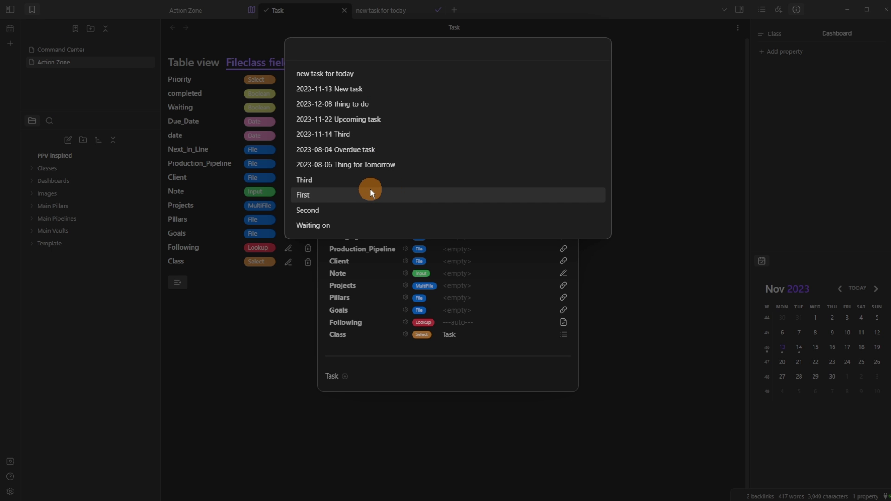
{"action": "type", "text": "new task"}
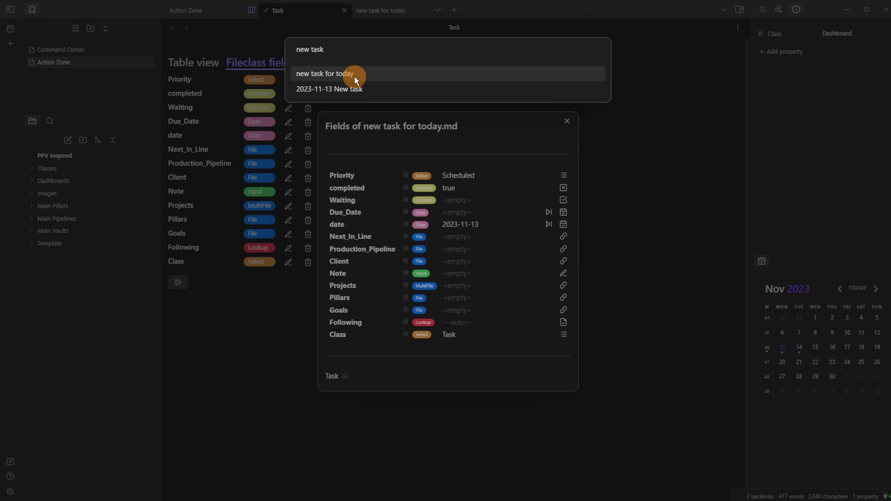
{"action": "left_click", "coordinate": [355, 75]}
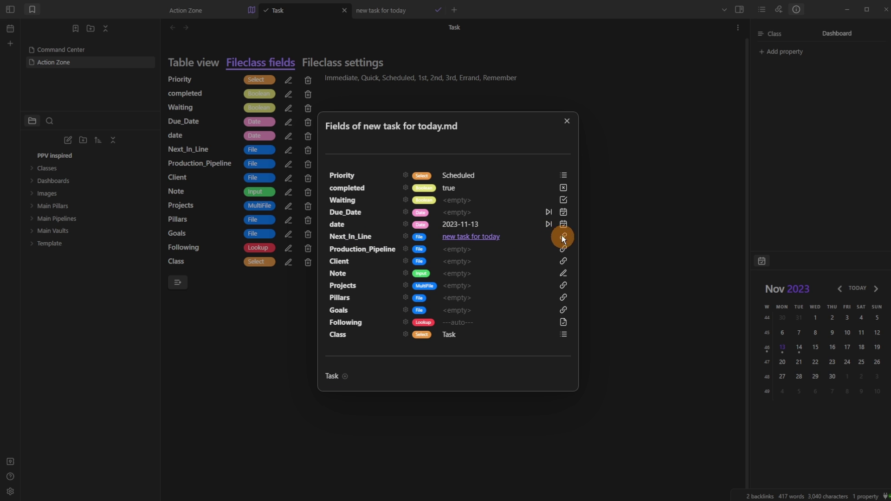
{"action": "key", "text": "ctrl+w"}
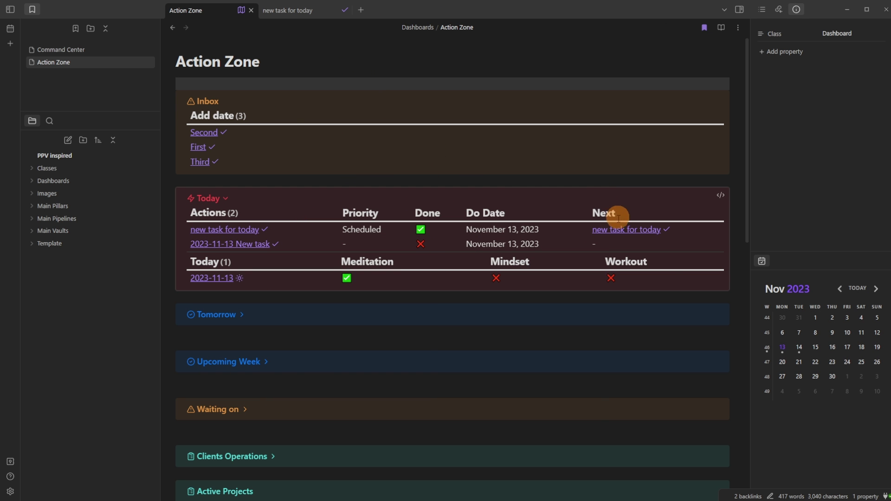
- Preview the Next link, then expand Action Zone's Tomorrow and Upcoming Week sections
{"action": "mouse_move", "coordinate": [620, 232]}
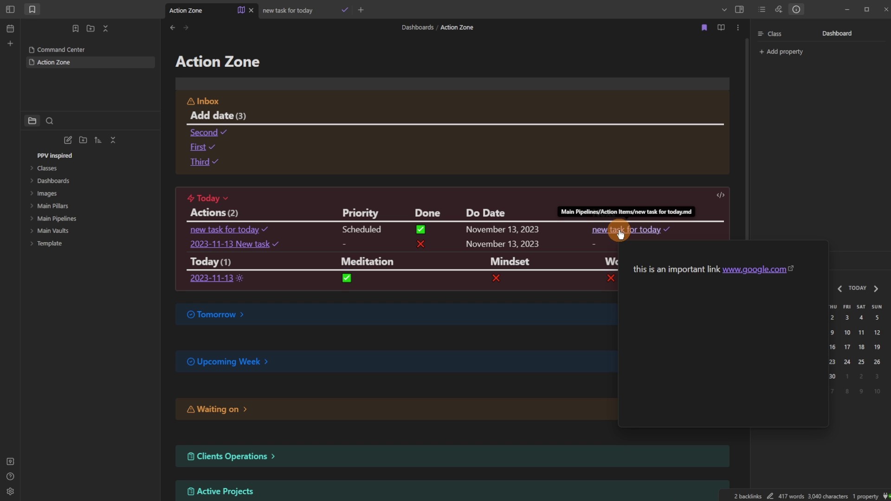
{"action": "scroll", "coordinate": [207, 222], "scroll_direction": "down", "scroll_amount": 2}
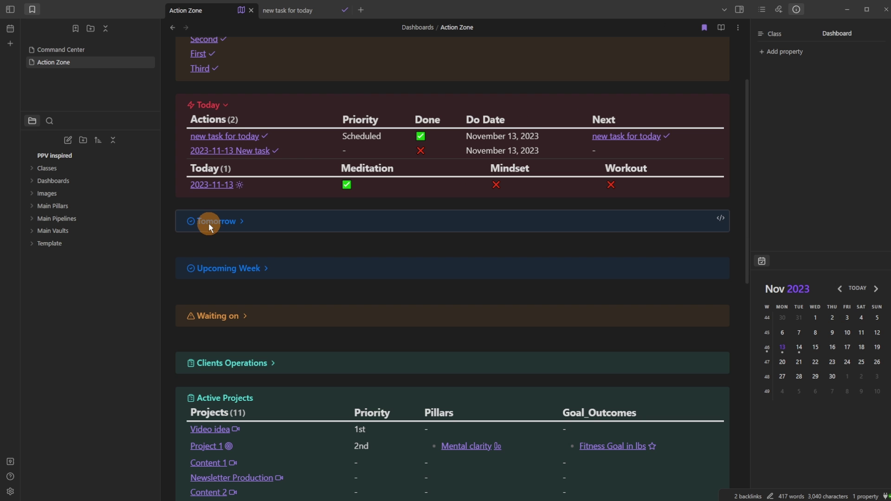
{"action": "left_click", "coordinate": [207, 223]}
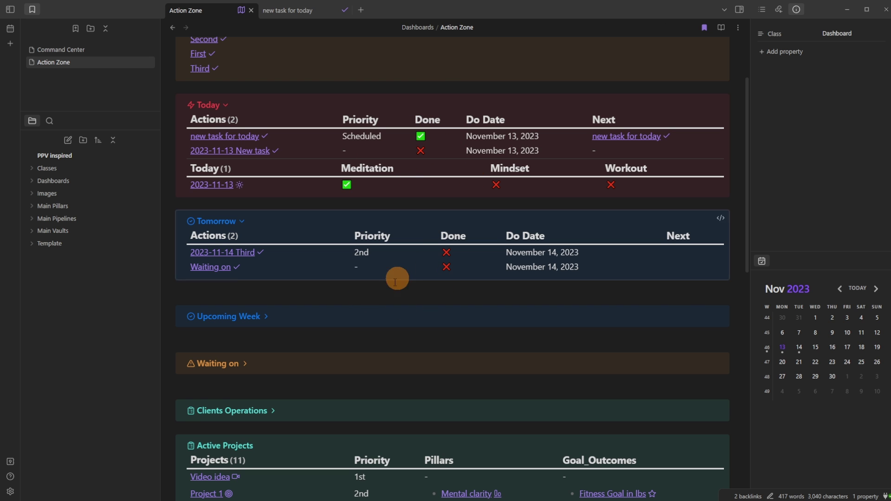
{"action": "left_click", "coordinate": [246, 318]}
- Reschedule 2023-11-13 New task to 2023-11-17 with the date picker in its fields
{"action": "scroll", "coordinate": [246, 321], "scroll_direction": "down", "scroll_amount": 2}
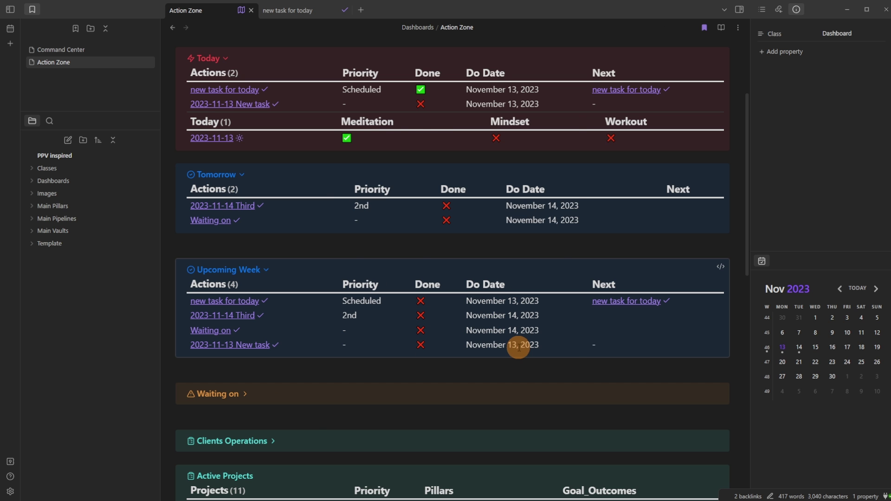
{"action": "left_click", "coordinate": [276, 344]}
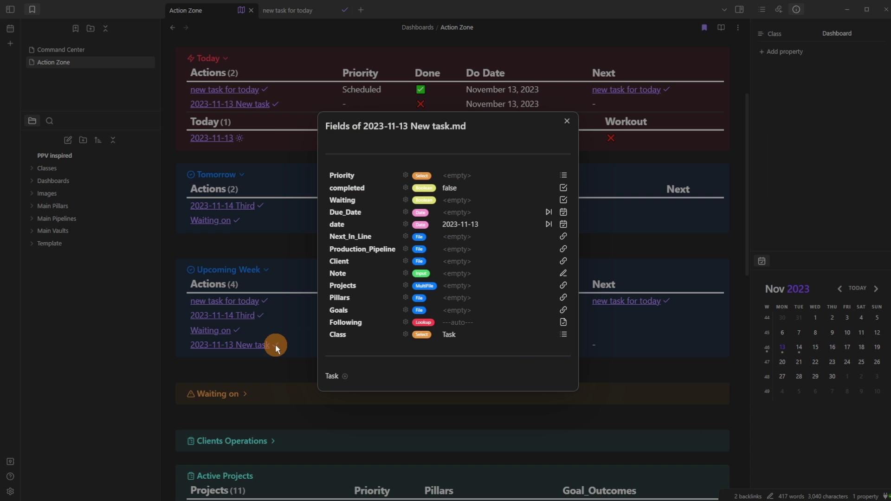
{"action": "left_click", "coordinate": [564, 225]}
{"action": "left_click", "coordinate": [425, 263]}
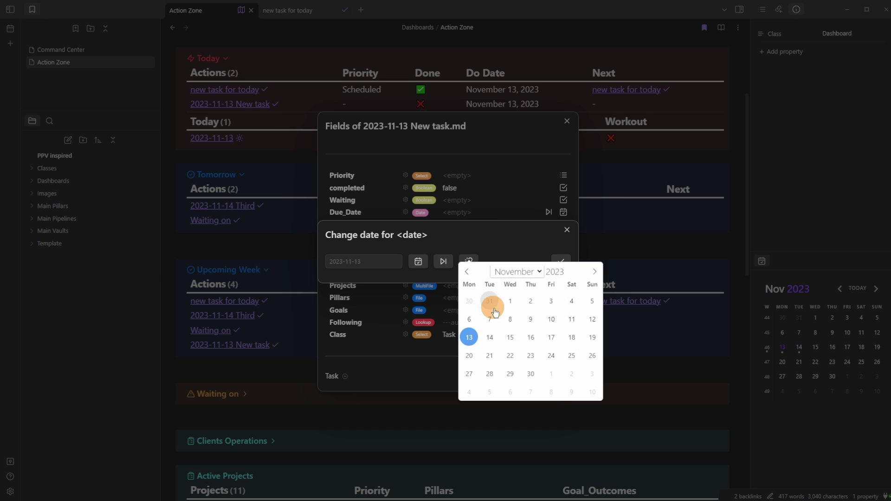
{"action": "left_click", "coordinate": [546, 335]}
{"action": "left_click", "coordinate": [562, 262]}
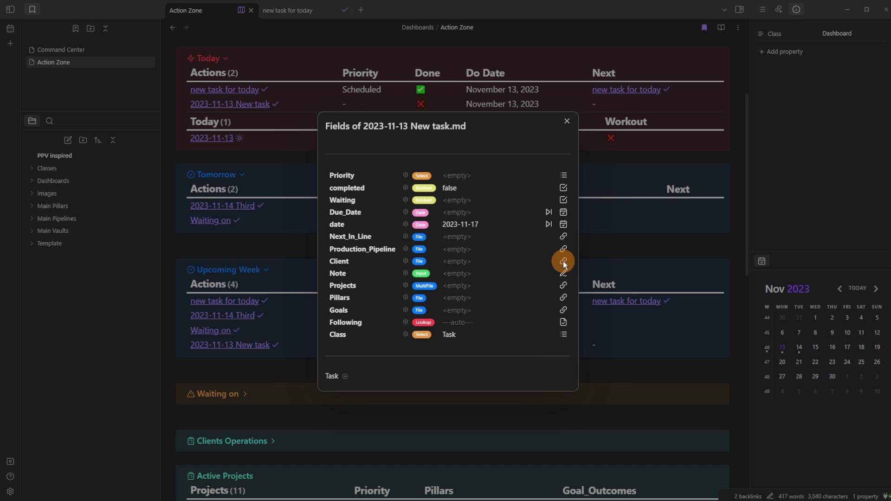
{"action": "left_click", "coordinate": [617, 246]}
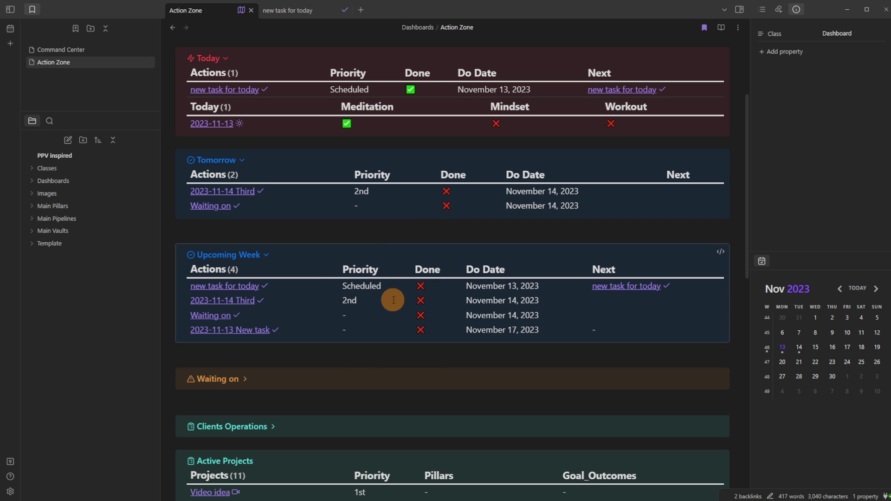
- Collapse Tomorrow and Upcoming Week, expand Waiting on, and check the Waiting on note's fields
{"action": "left_click", "coordinate": [260, 256]}
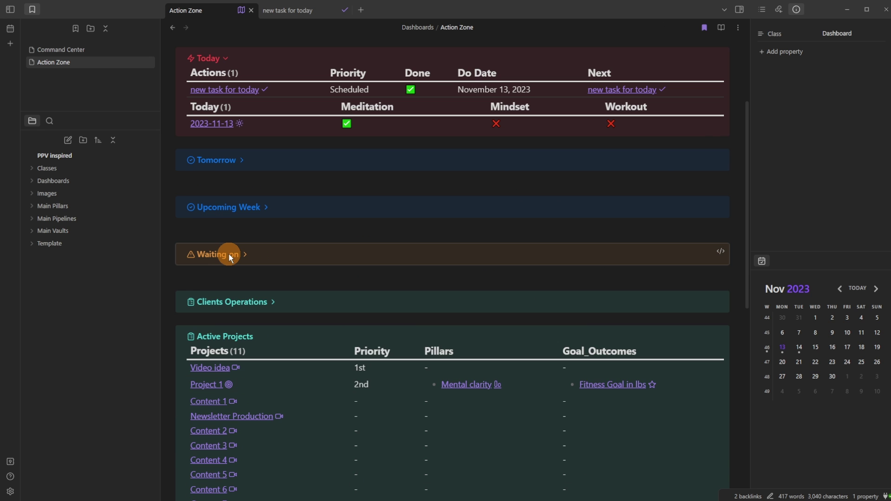
{"action": "left_click", "coordinate": [228, 254]}
{"action": "scroll", "coordinate": [353, 328], "scroll_direction": "down", "scroll_amount": 2}
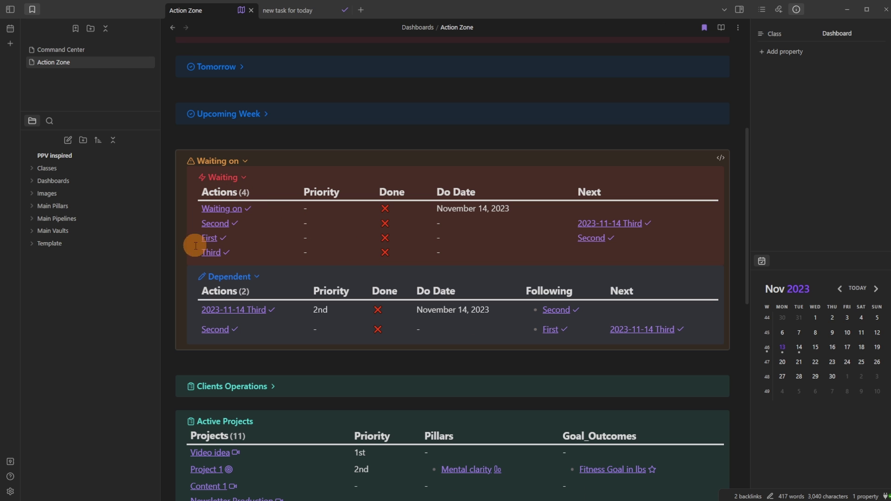
{"action": "left_click", "coordinate": [249, 210]}
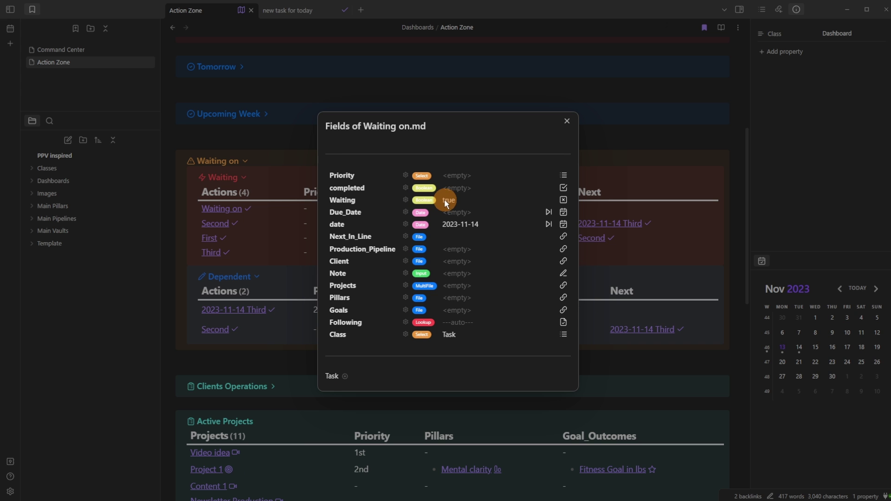
{"action": "left_click", "coordinate": [287, 215]}
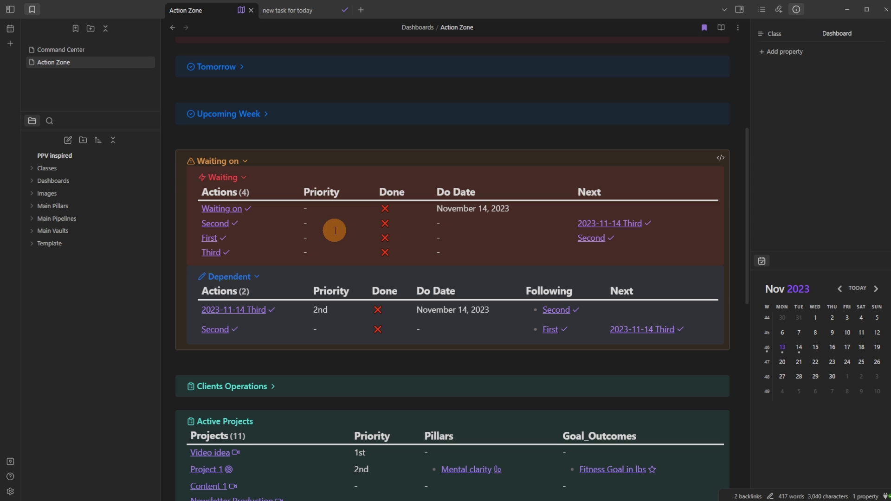
- Inspect the fields of the Second and First notes, then open the 2023-11-14 Third note
{"action": "mouse_move", "coordinate": [585, 225]}
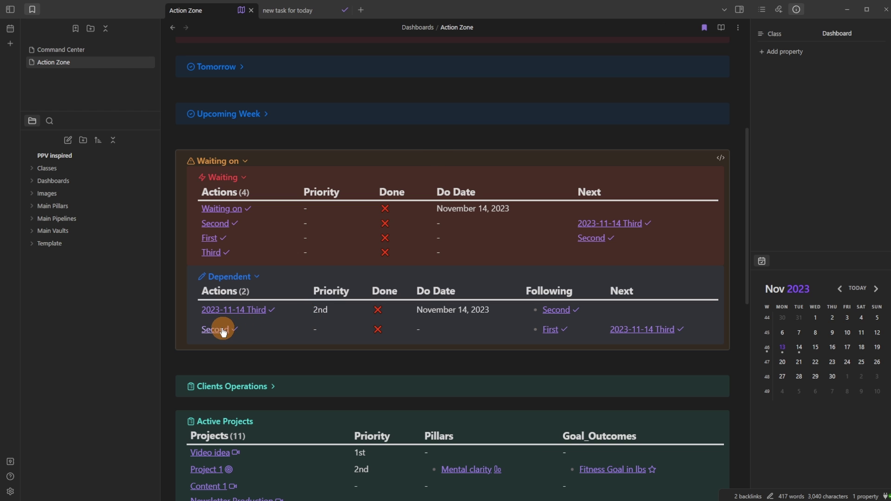
{"action": "mouse_move", "coordinate": [215, 331]}
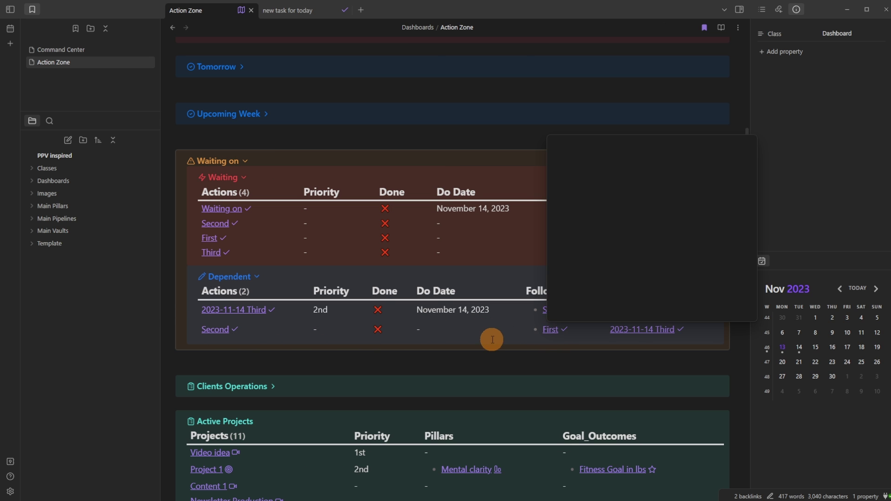
{"action": "left_click", "coordinate": [234, 330]}
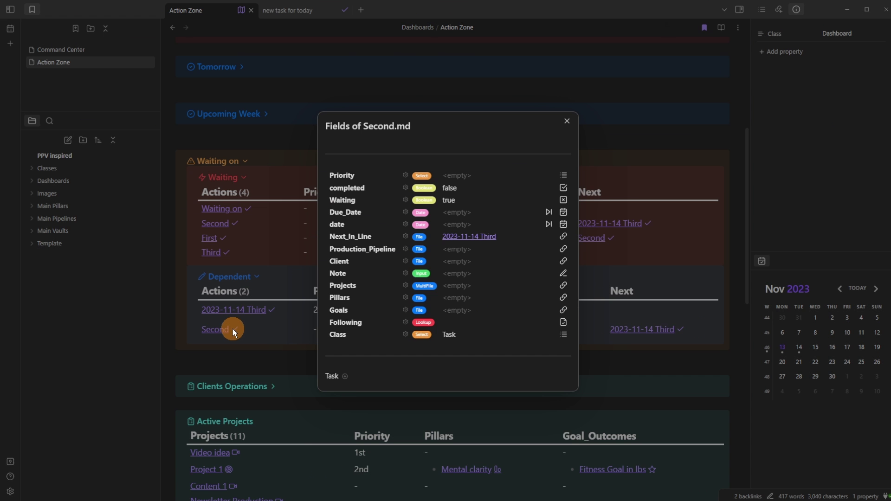
{"action": "key", "text": "Escape"}
{"action": "left_click", "coordinate": [564, 330]}
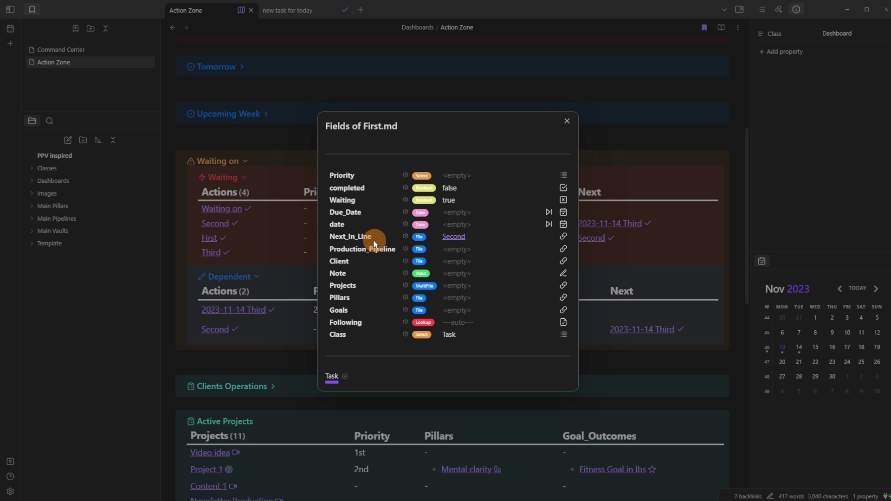
{"action": "left_click", "coordinate": [266, 335]}
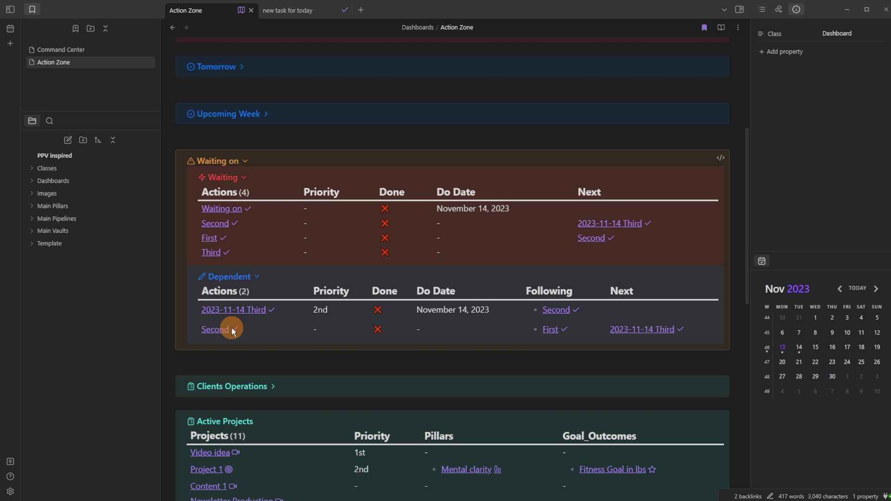
{"action": "left_click", "coordinate": [233, 329]}
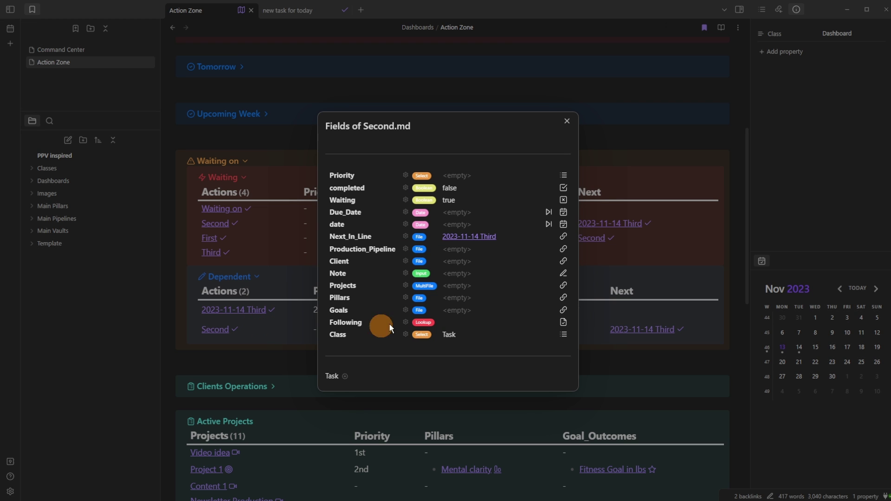
{"action": "left_click", "coordinate": [240, 312]}
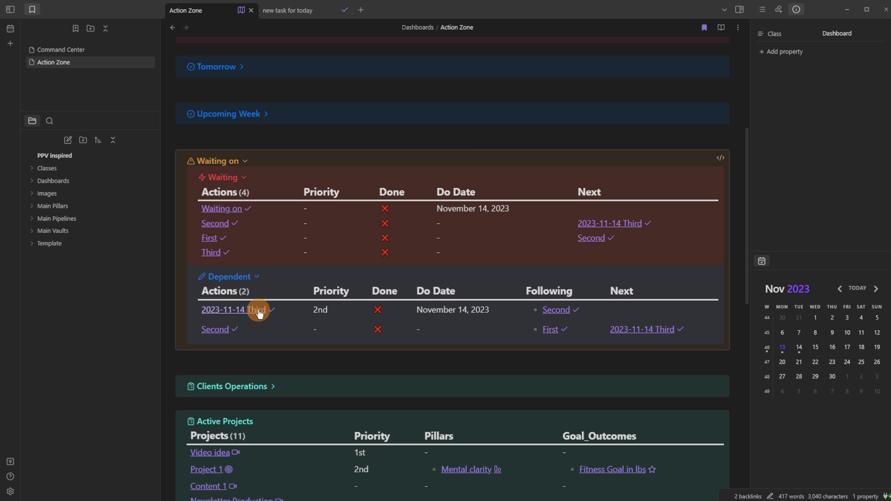
{"action": "left_click", "coordinate": [239, 311]}
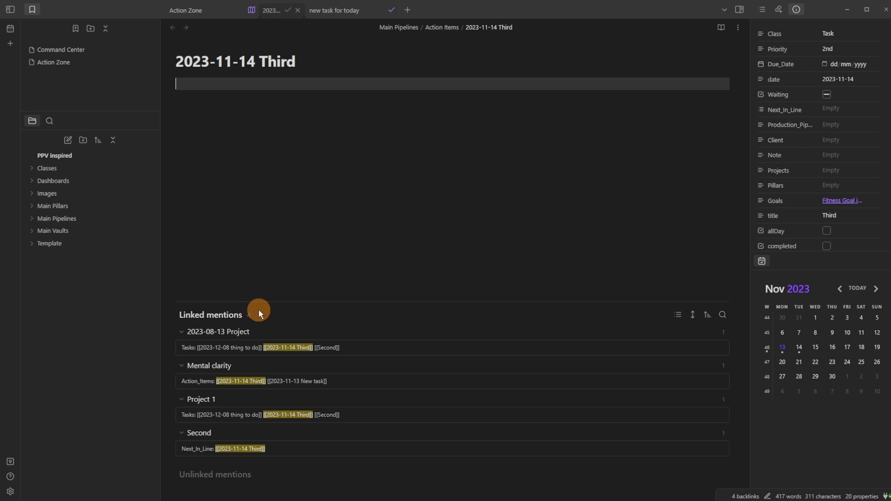
- Show the Third note's raw frontmatter and check its Following link to Second
{"action": "left_click", "coordinate": [735, 29]}
{"action": "left_click", "coordinate": [676, 108]}
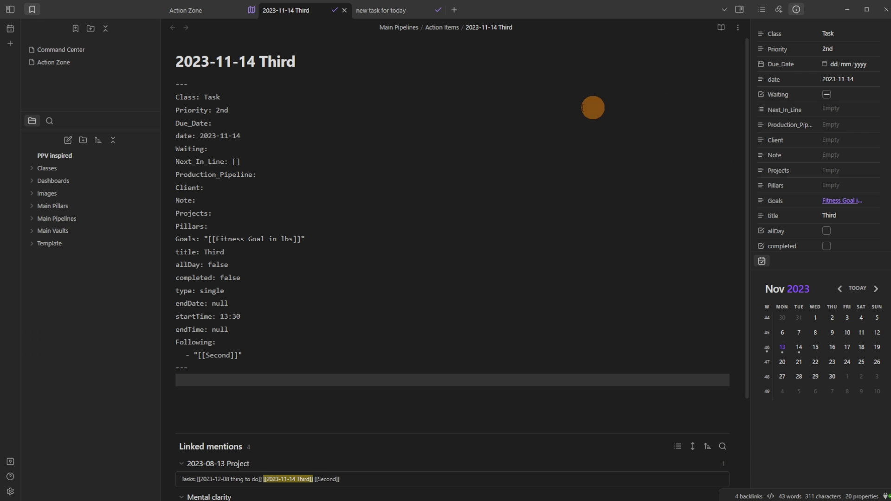
{"action": "left_click", "coordinate": [385, 130]}
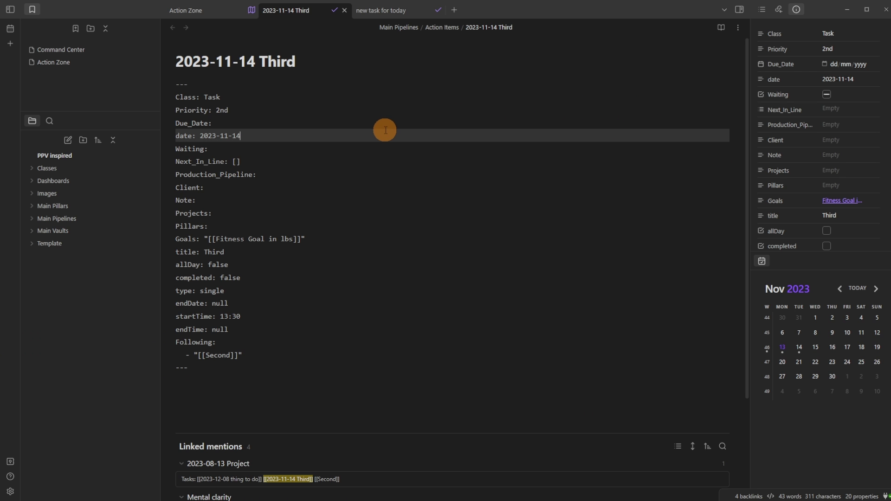
{"action": "left_click_drag", "start_coordinate": [262, 359], "coordinate": [175, 341]}
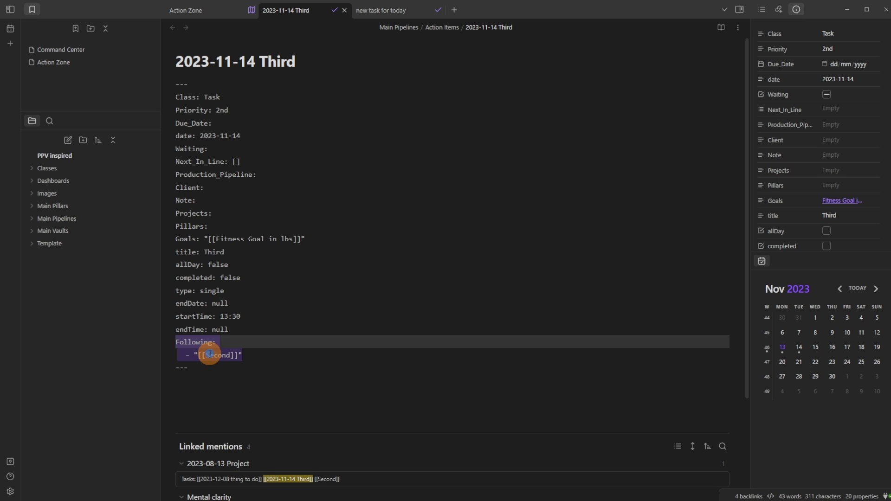
{"action": "left_click", "coordinate": [228, 380]}
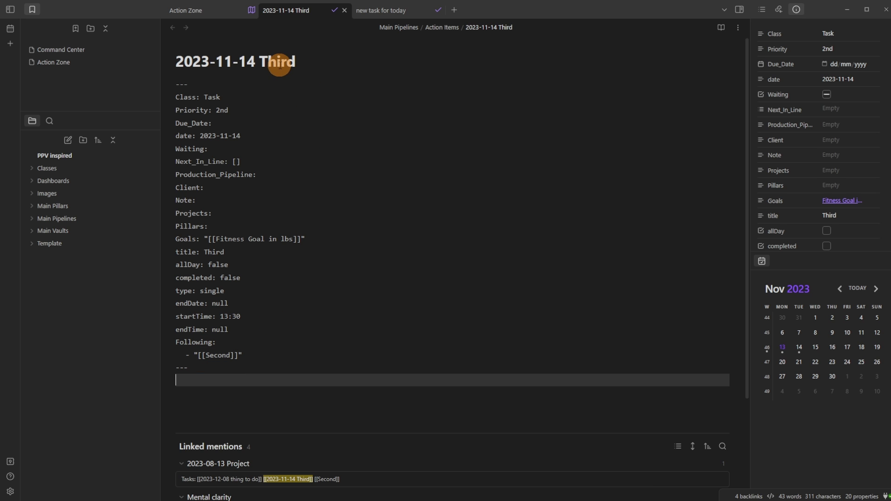
{"action": "left_click", "coordinate": [198, 342]}
{"action": "left_click", "coordinate": [225, 355]}
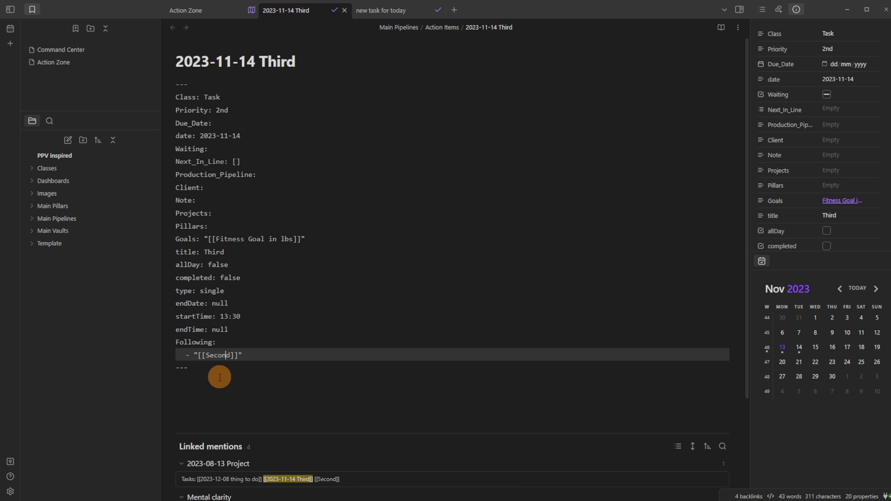
{"action": "left_click", "coordinate": [219, 379]}
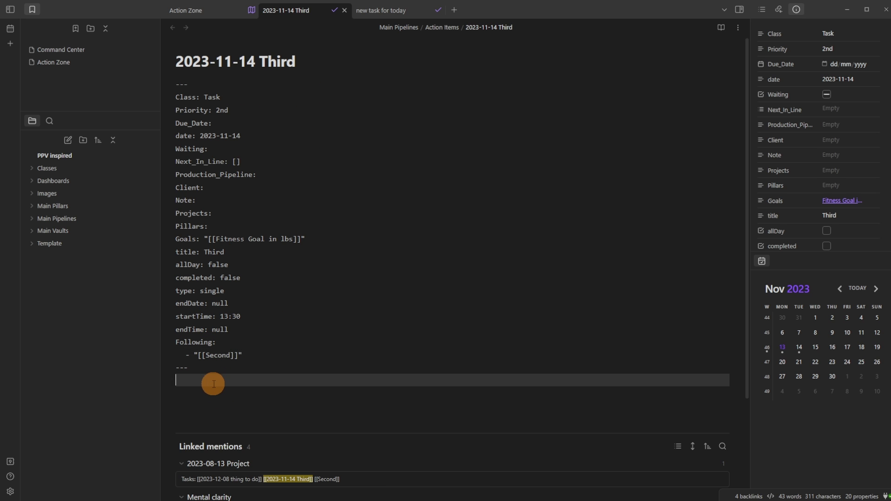
- Hide the raw frontmatter again and close the 2023-11-14 Third tab
{"action": "left_click", "coordinate": [739, 29]}
{"action": "left_click", "coordinate": [691, 105]}
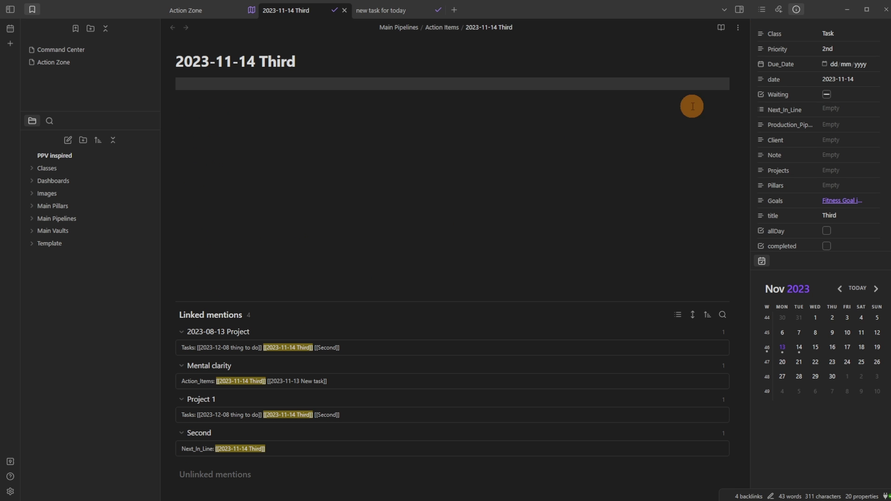
{"action": "left_click", "coordinate": [345, 10]}
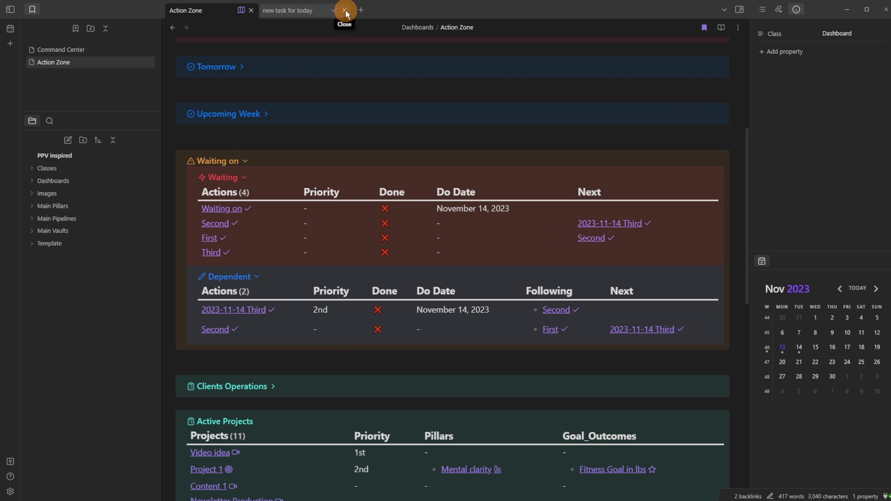
- Collapse Waiting on, expand Clients Operations, and reveal Client 1 under Main Pillars > Client Operations
{"action": "left_click", "coordinate": [221, 162]}
{"action": "left_click", "coordinate": [226, 209]}
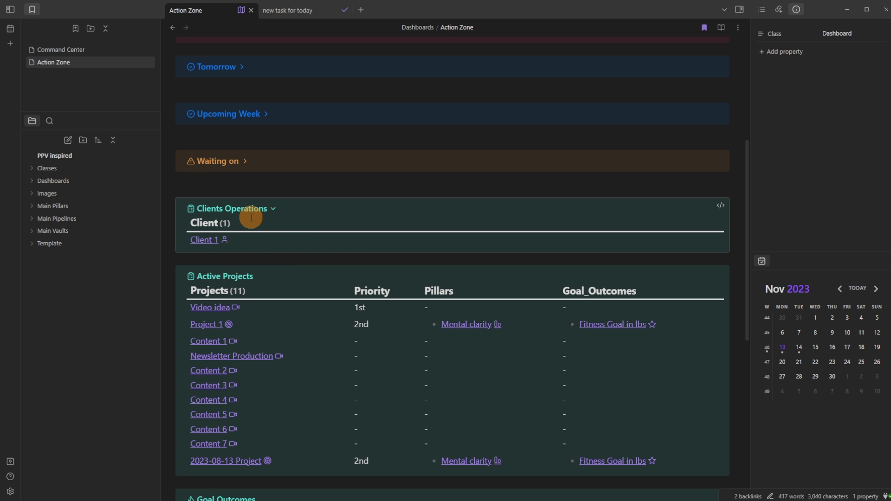
{"action": "left_click", "coordinate": [242, 212]}
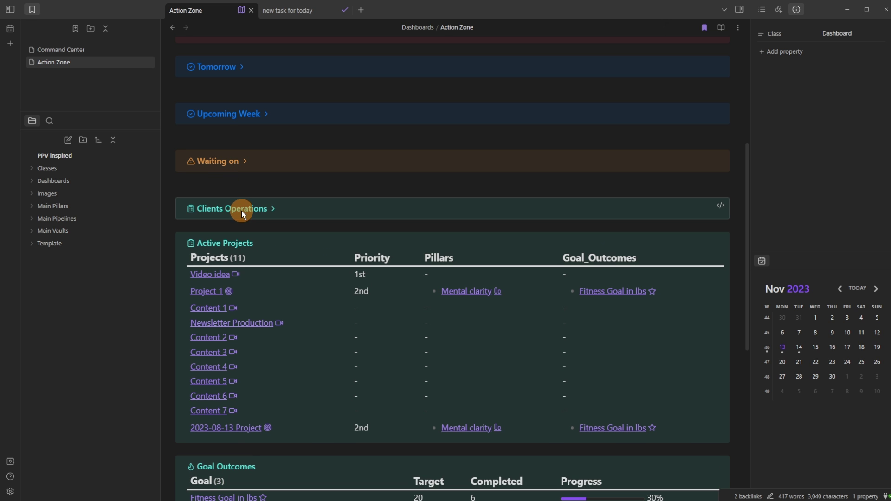
{"action": "left_click", "coordinate": [73, 209]}
{"action": "left_click", "coordinate": [92, 221]}
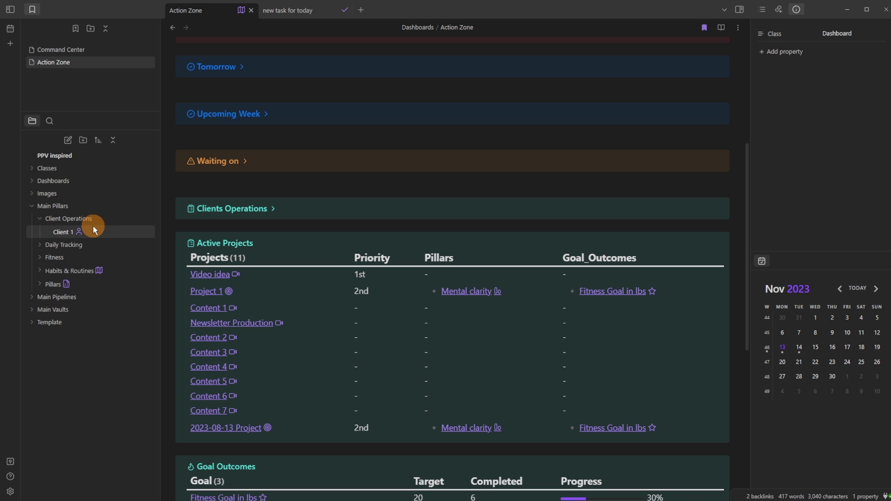
{"action": "left_click", "coordinate": [229, 209]}
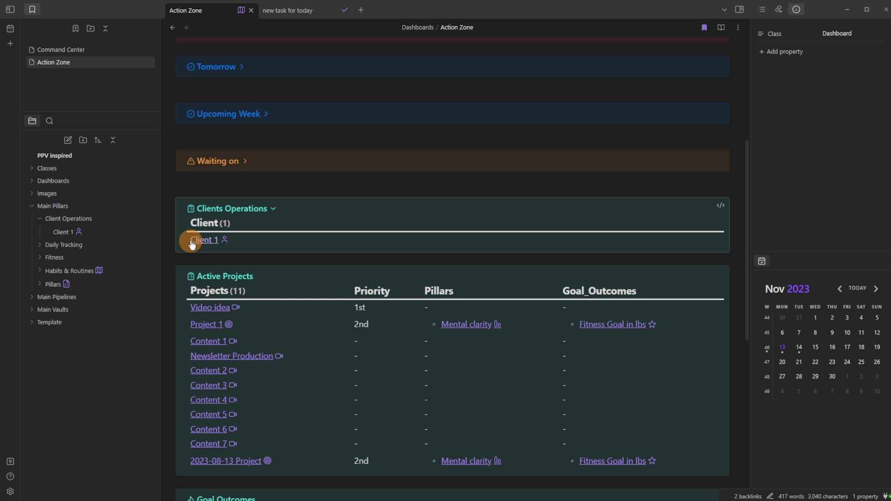
- Collapse the Client Operations and Main Pillars folders and close the Video idea fields view
{"action": "left_click", "coordinate": [84, 219]}
{"action": "left_click", "coordinate": [76, 204]}
{"action": "scroll", "coordinate": [325, 328], "scroll_direction": "down", "scroll_amount": 2}
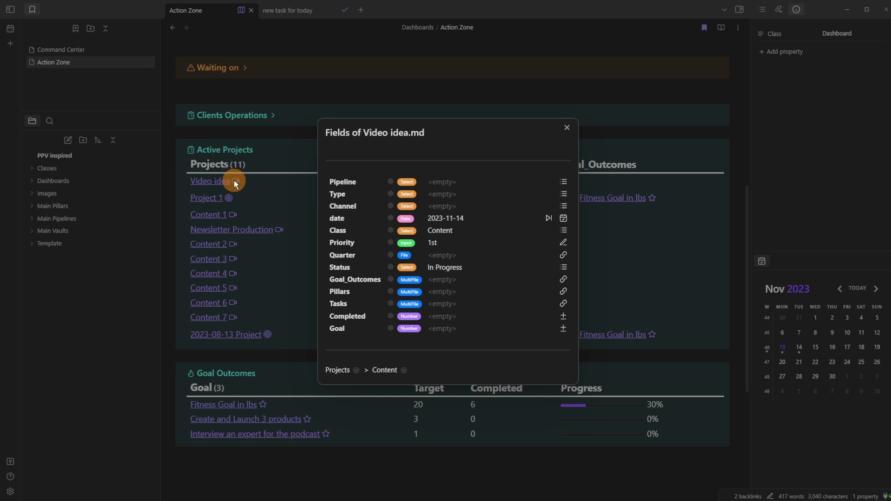
{"action": "left_click", "coordinate": [269, 190]}
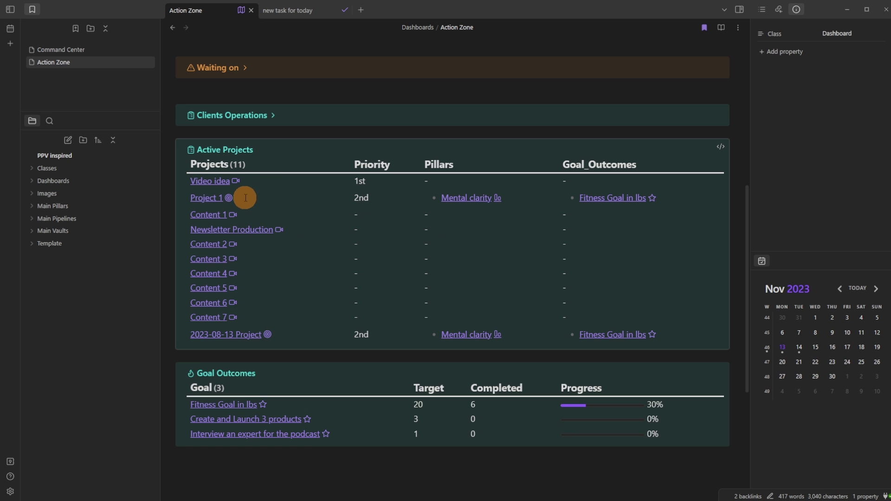
- Insert Project 1's missing Metadata Menu fields and set its Completed value to 0
{"action": "left_click", "coordinate": [229, 198]}
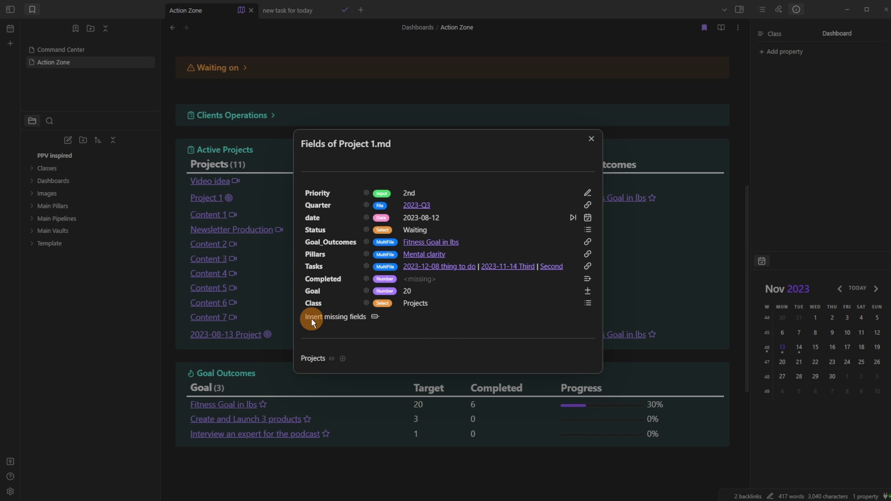
{"action": "left_click", "coordinate": [376, 317]}
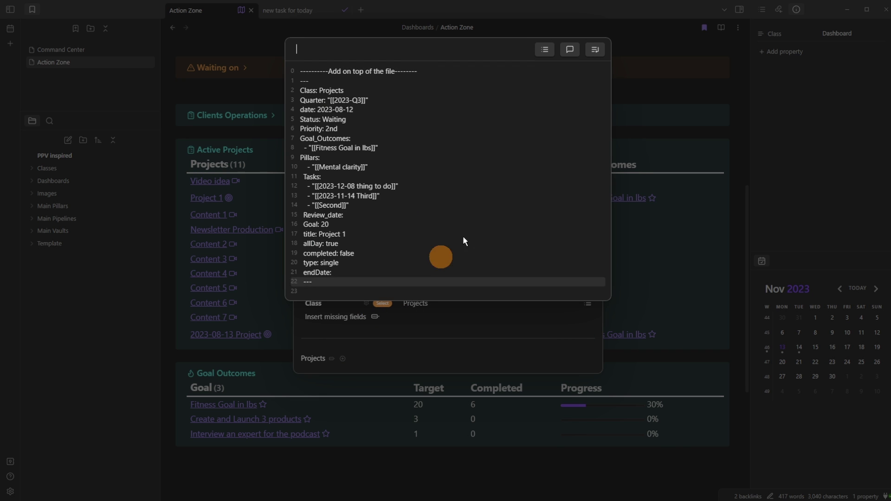
{"action": "left_click", "coordinate": [597, 48]}
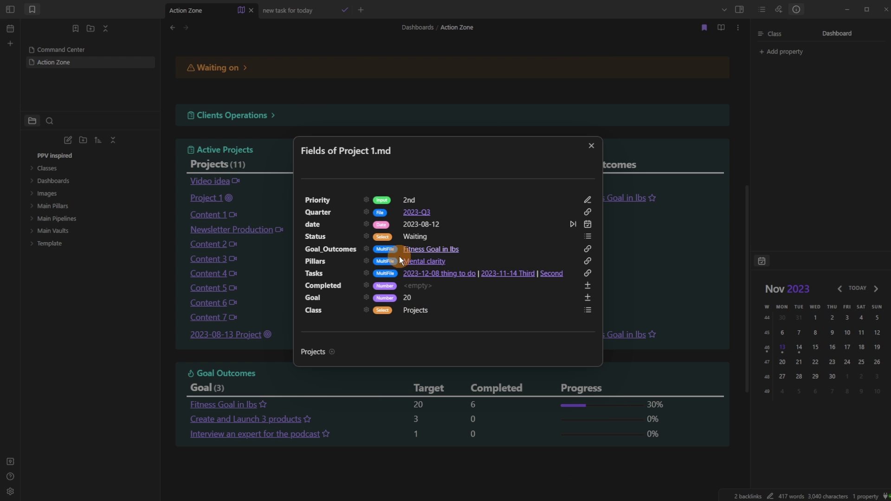
{"action": "left_click", "coordinate": [586, 285]}
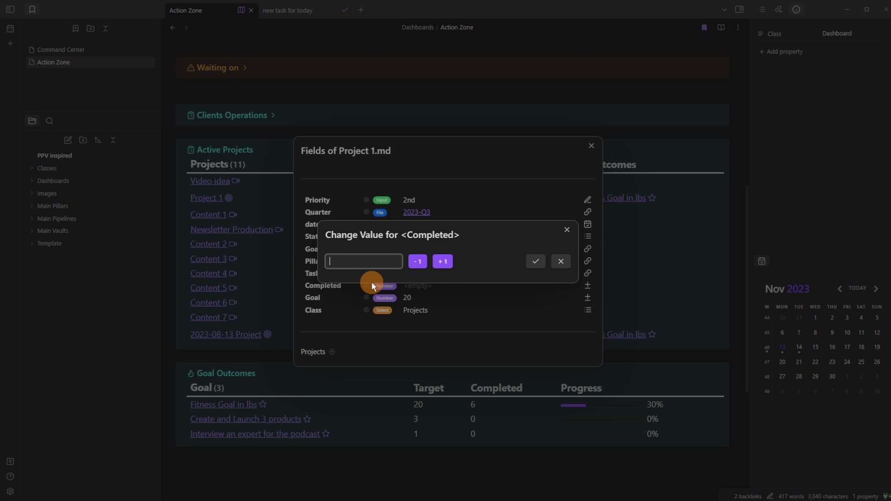
{"action": "type", "text": "0"}
{"action": "left_click", "coordinate": [534, 261]}
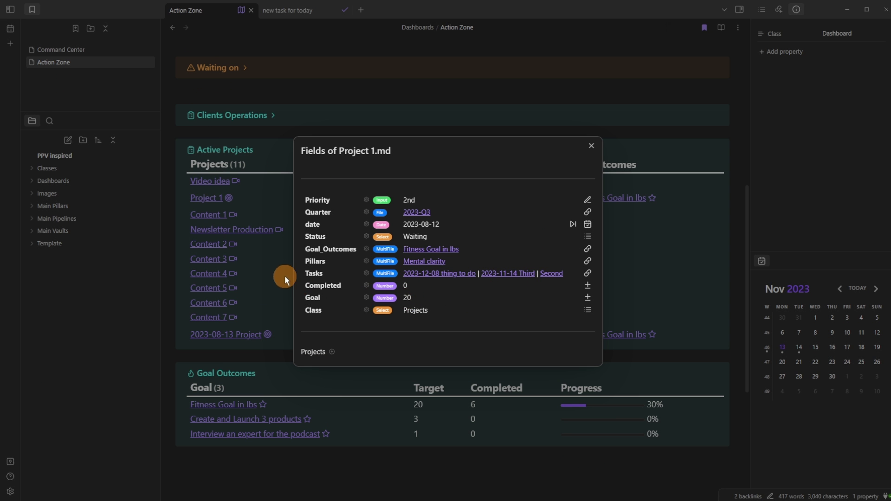
{"action": "left_click", "coordinate": [263, 248]}
{"action": "scroll", "coordinate": [264, 249], "scroll_direction": "down", "scroll_amount": 3}
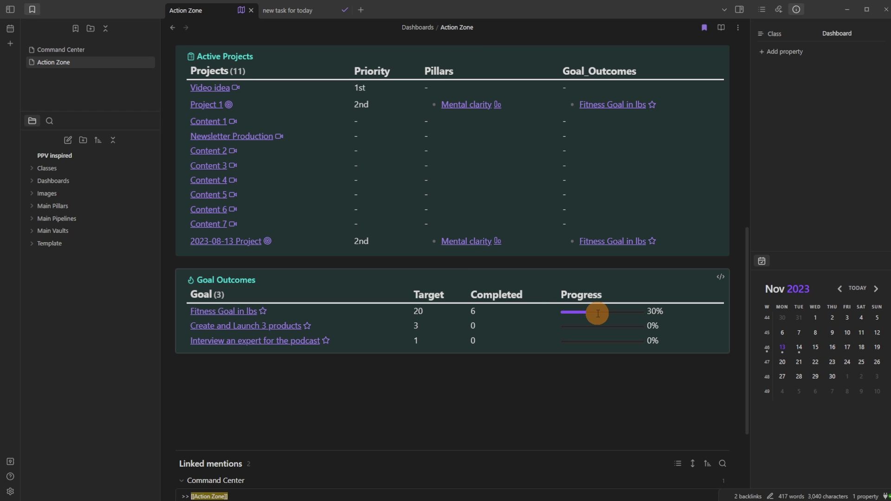
- Scroll back to the top of Action Zone and place the caret above the Inbox table
{"action": "scroll", "coordinate": [557, 325], "scroll_direction": "up", "scroll_amount": 9}
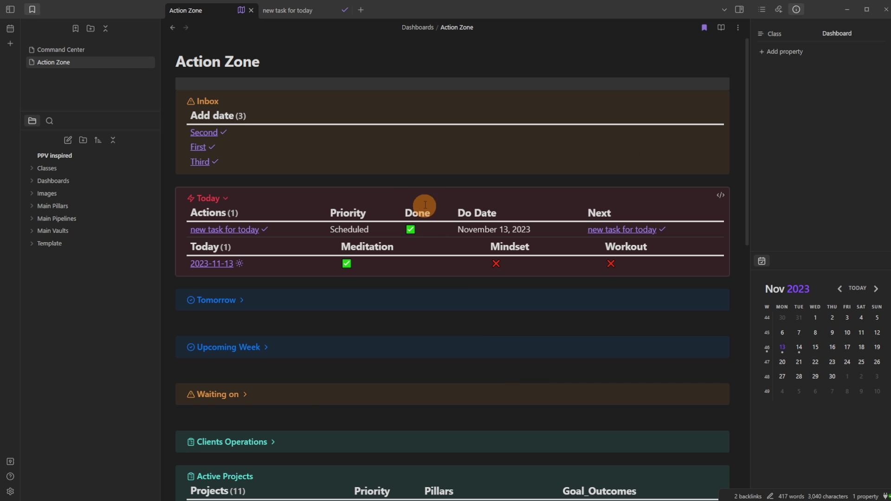
{"action": "left_click", "coordinate": [416, 179]}
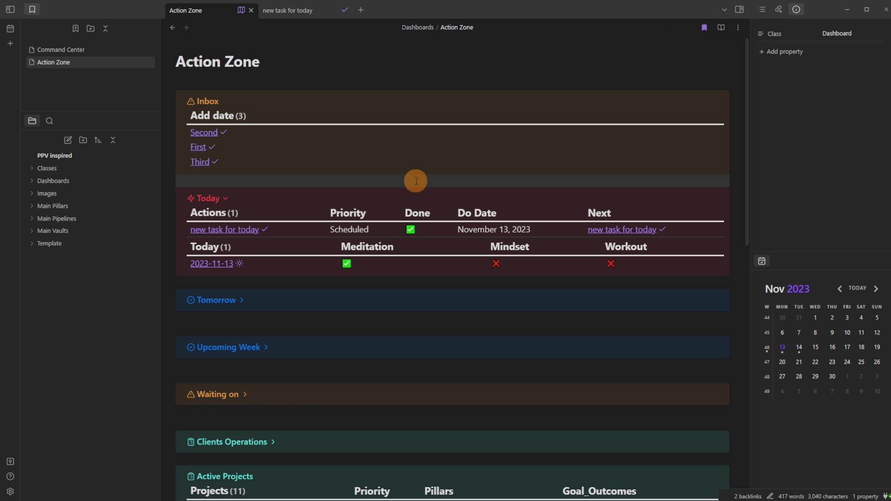
{"action": "left_click", "coordinate": [284, 80]}
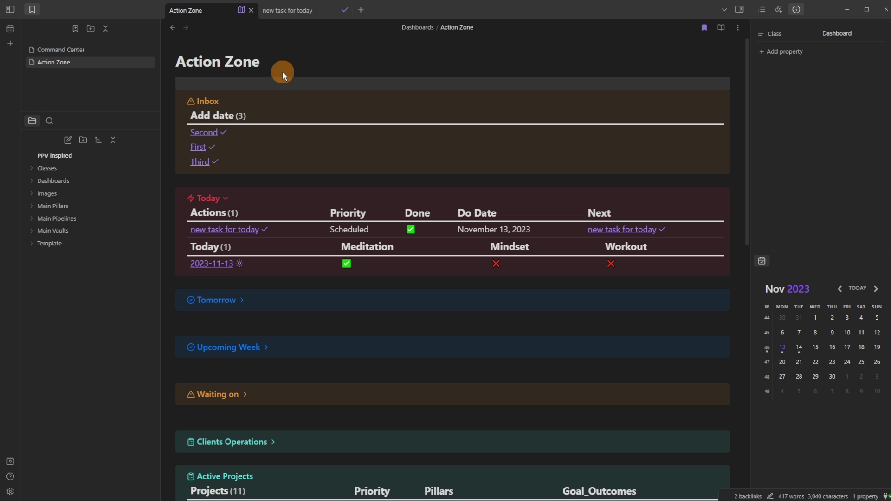
- Go from Command Center to the Pillar Pipeline Pyramid dashboard and expand Annual Plan & Insight
{"action": "left_click", "coordinate": [90, 51]}
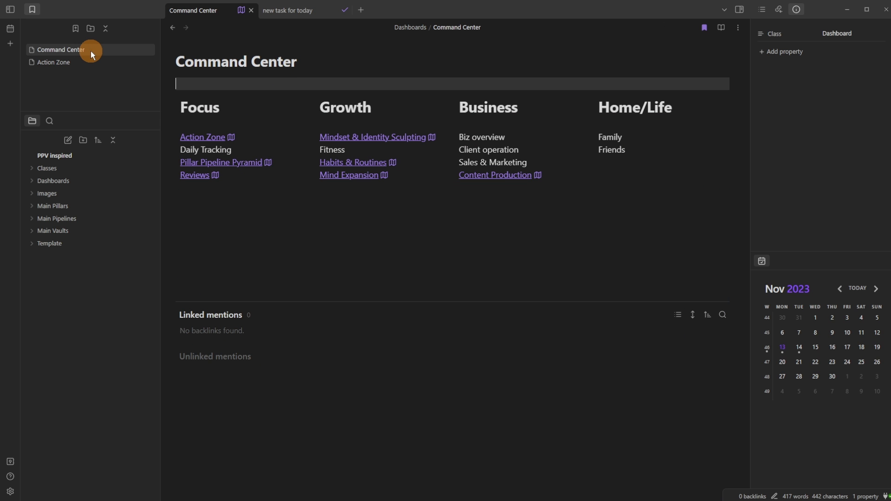
{"action": "left_click", "coordinate": [232, 162]}
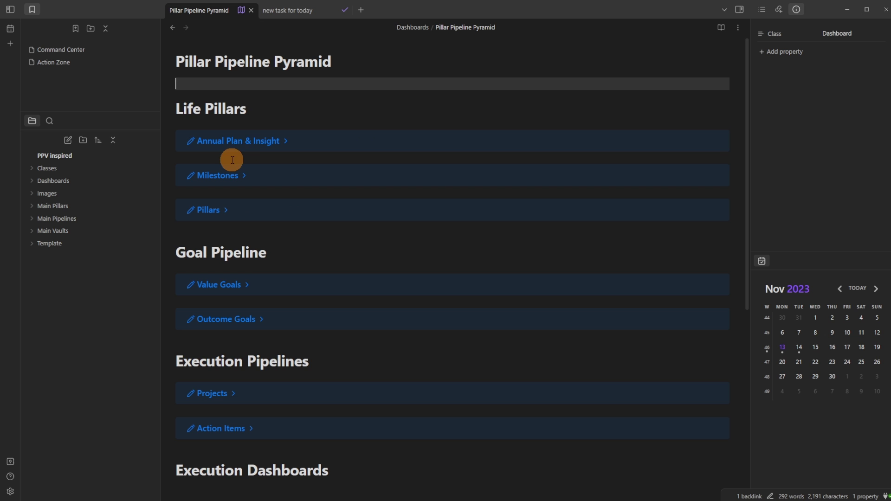
{"action": "left_click", "coordinate": [251, 142]}
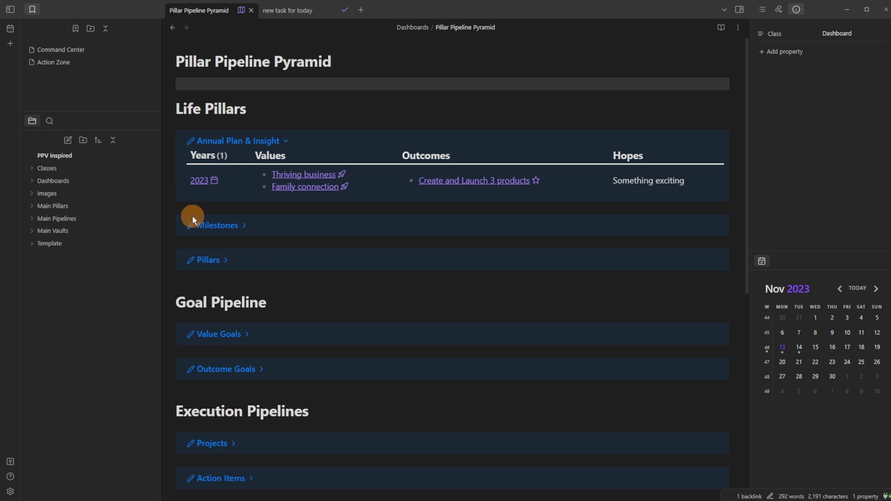
- Inspect Thriving business's Goal_Outcomes field and its Dataview folder query settings
{"action": "left_click", "coordinate": [342, 175]}
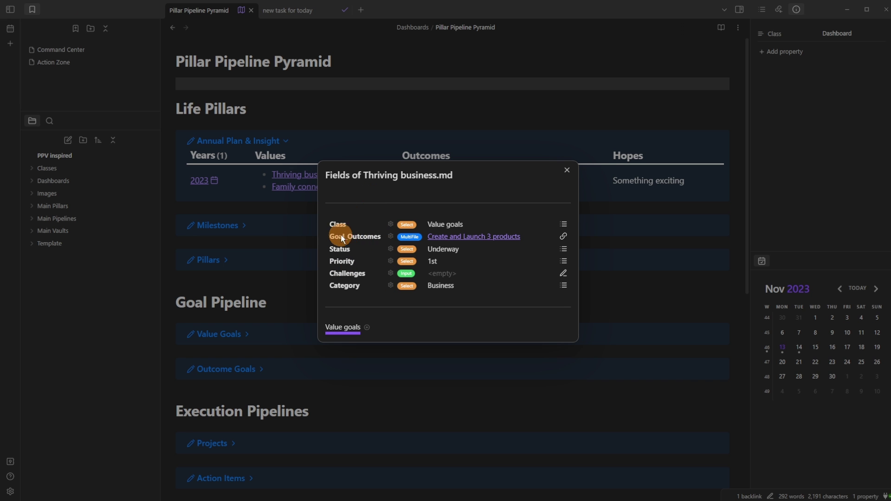
{"action": "left_click", "coordinate": [563, 237]}
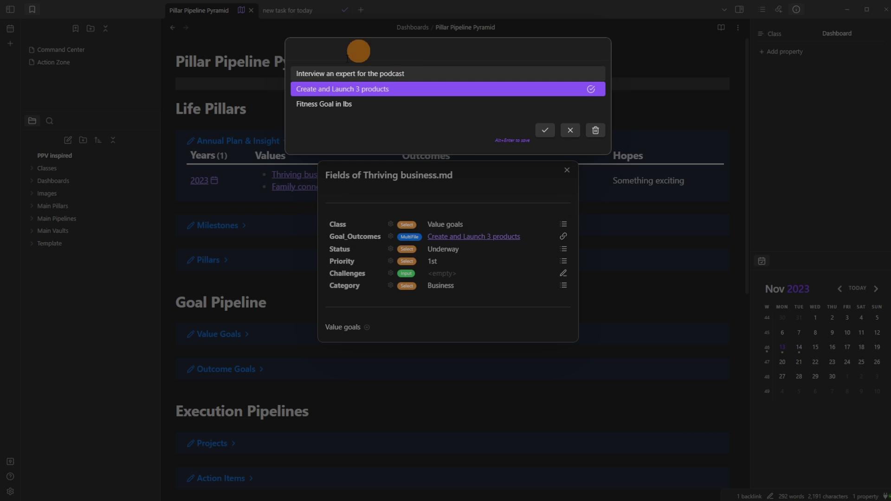
{"action": "left_click", "coordinate": [380, 233]}
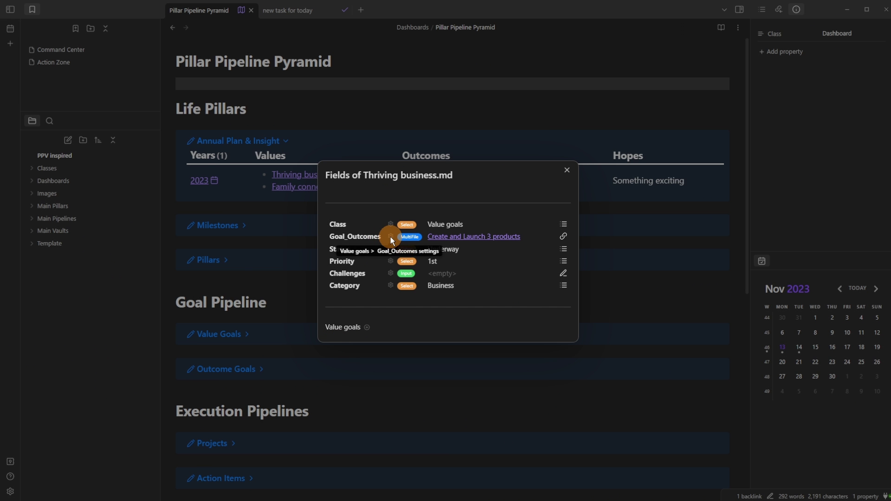
{"action": "left_click", "coordinate": [390, 236]}
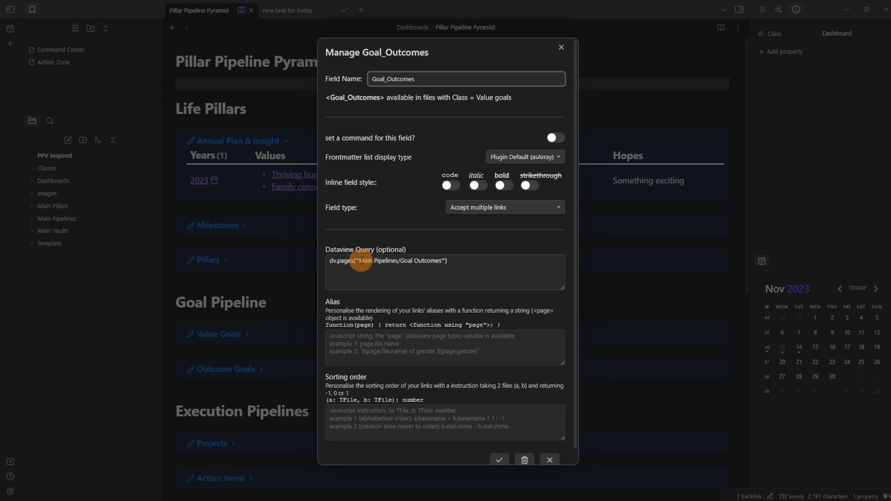
{"action": "left_click_drag", "start_coordinate": [358, 261], "coordinate": [446, 261]}
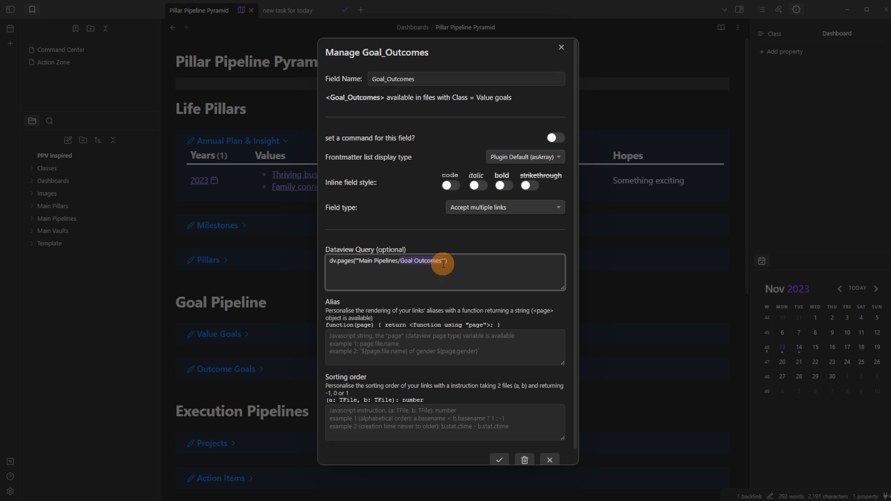
{"action": "left_click", "coordinate": [499, 459]}
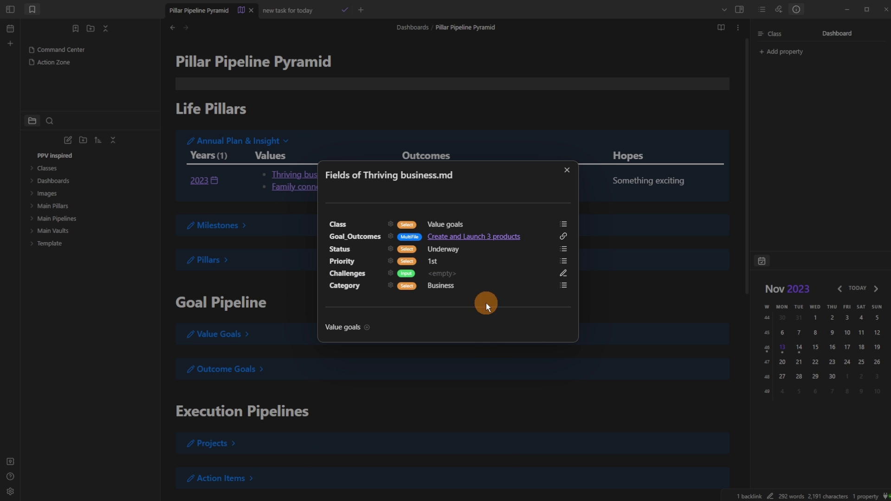
{"action": "key", "text": "Escape"}
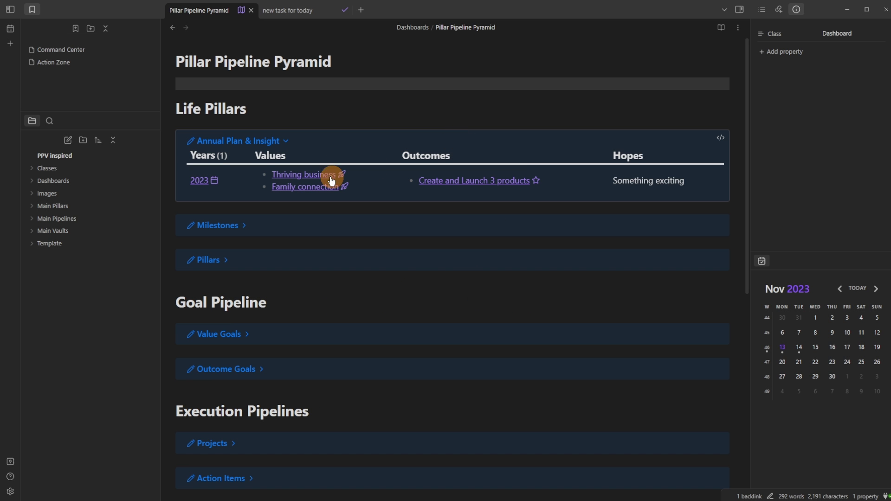
- View the 2023 note's fields, then fold the Annual Plan & Insight section
{"action": "left_click", "coordinate": [214, 181]}
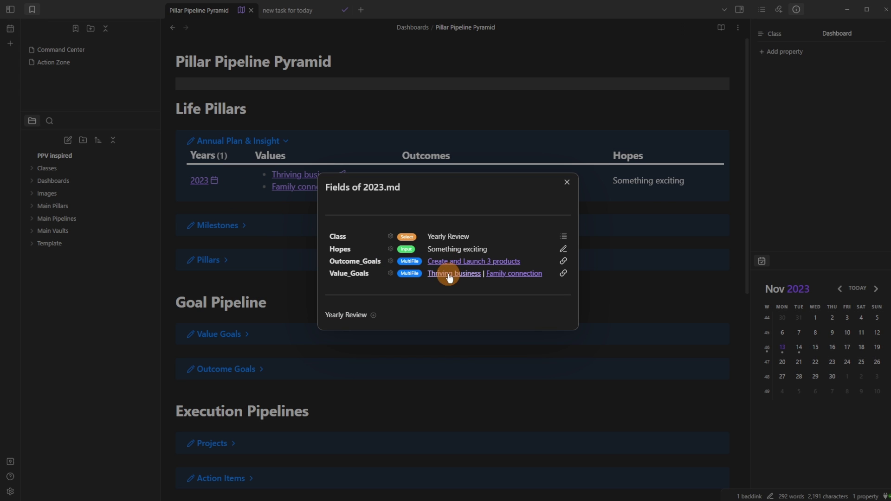
{"action": "left_click", "coordinate": [436, 168]}
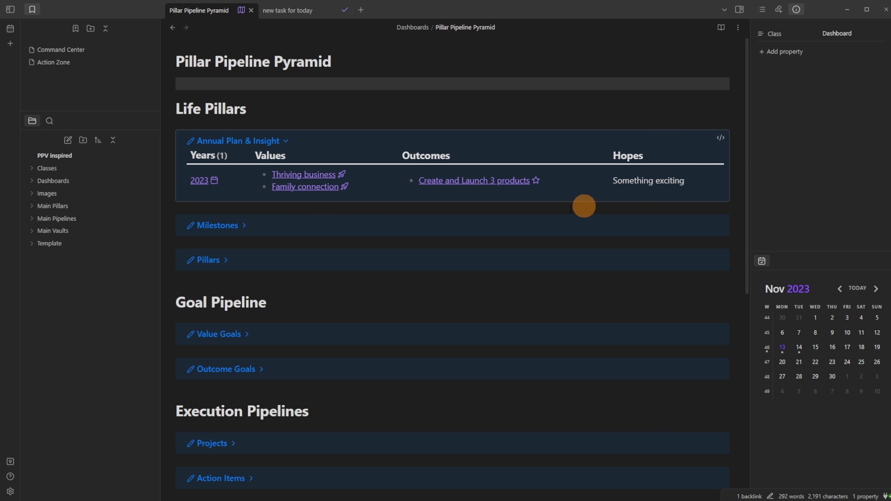
{"action": "left_click", "coordinate": [273, 141]}
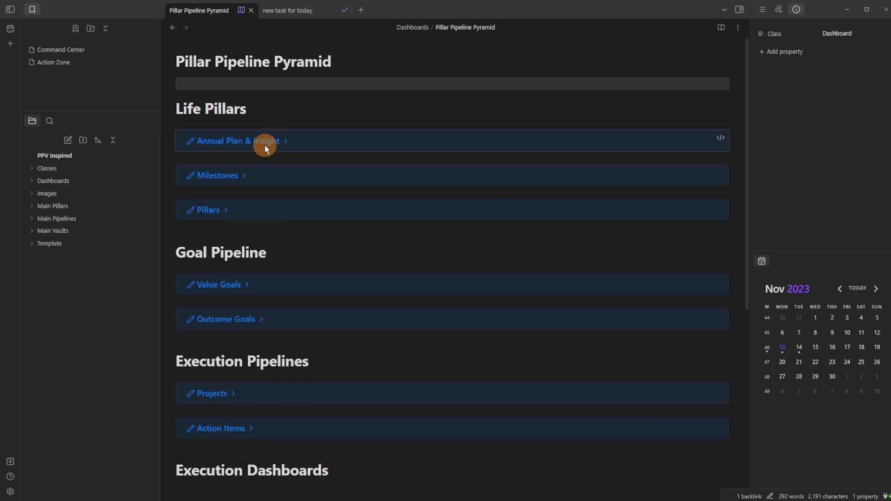
- Toggle Milestones, unfold the Pillars table, and expand Main Pillars > Pillars in the file tree
{"action": "left_click", "coordinate": [227, 177]}
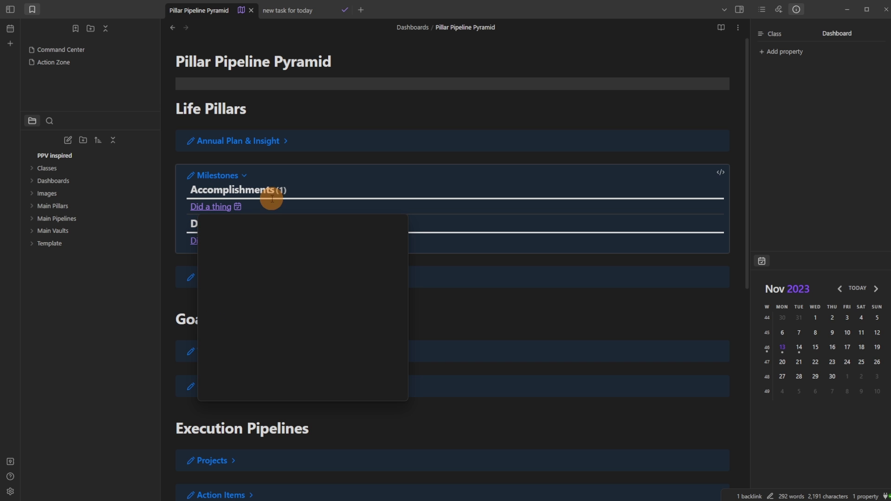
{"action": "left_click", "coordinate": [236, 176]}
{"action": "left_click", "coordinate": [218, 210]}
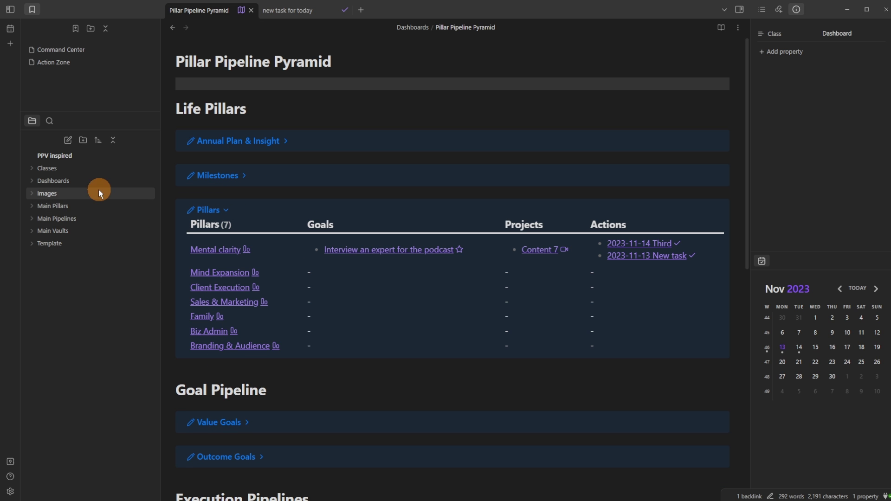
{"action": "left_click", "coordinate": [77, 201]}
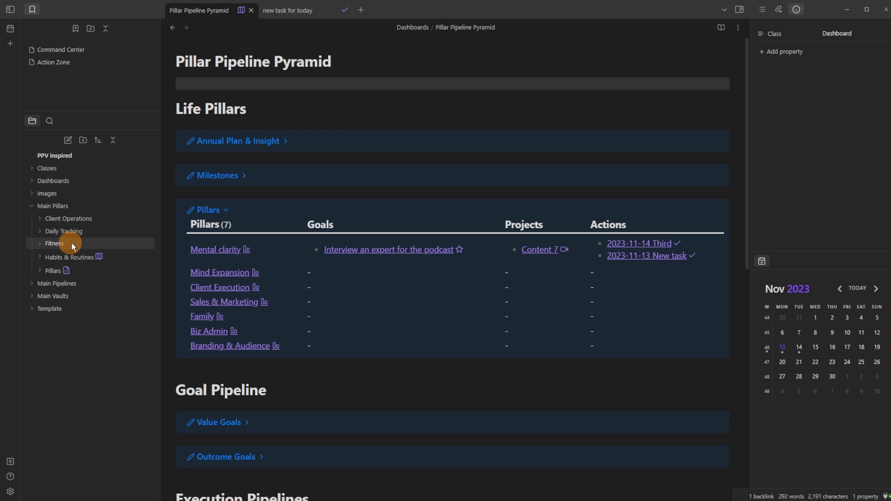
{"action": "left_click", "coordinate": [44, 269]}
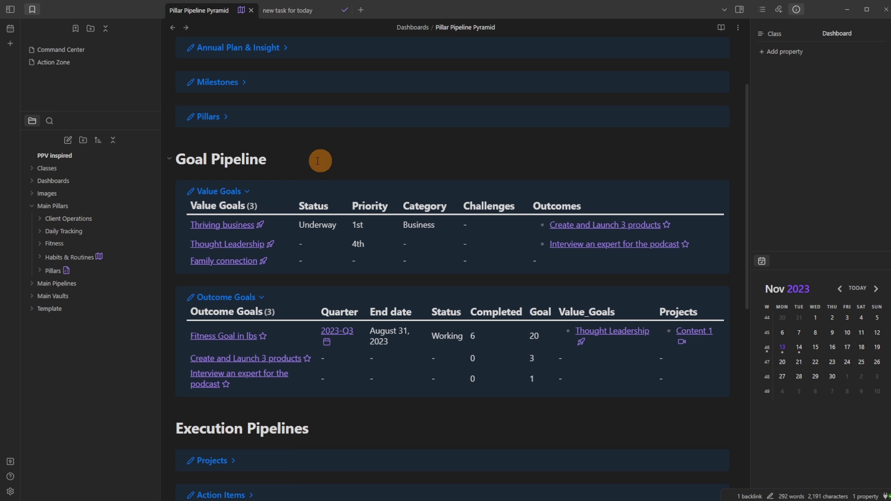
- Scroll to Execution Pipelines and unfold the Projects table
{"action": "scroll", "coordinate": [309, 194], "scroll_direction": "down", "scroll_amount": 1}
{"action": "scroll", "coordinate": [301, 187], "scroll_direction": "down", "scroll_amount": 2}
{"action": "scroll", "coordinate": [279, 285], "scroll_direction": "down", "scroll_amount": 2}
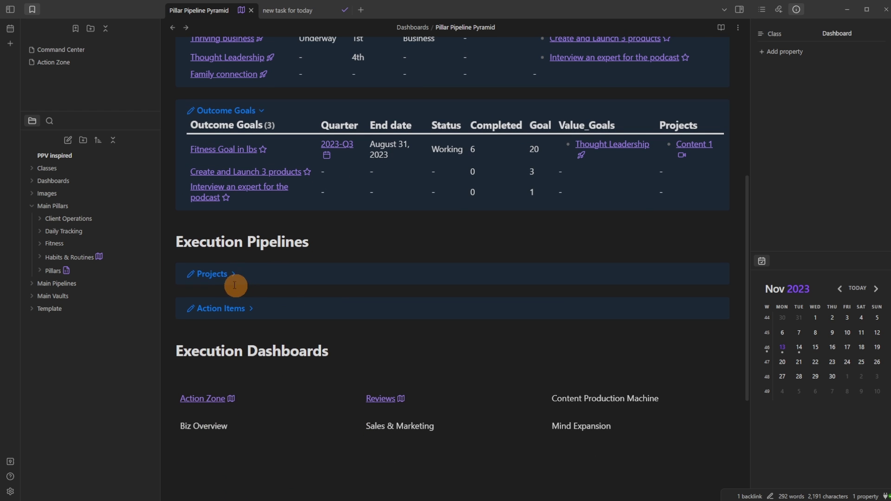
{"action": "left_click", "coordinate": [236, 274]}
{"action": "scroll", "coordinate": [374, 242], "scroll_direction": "down", "scroll_amount": 4}
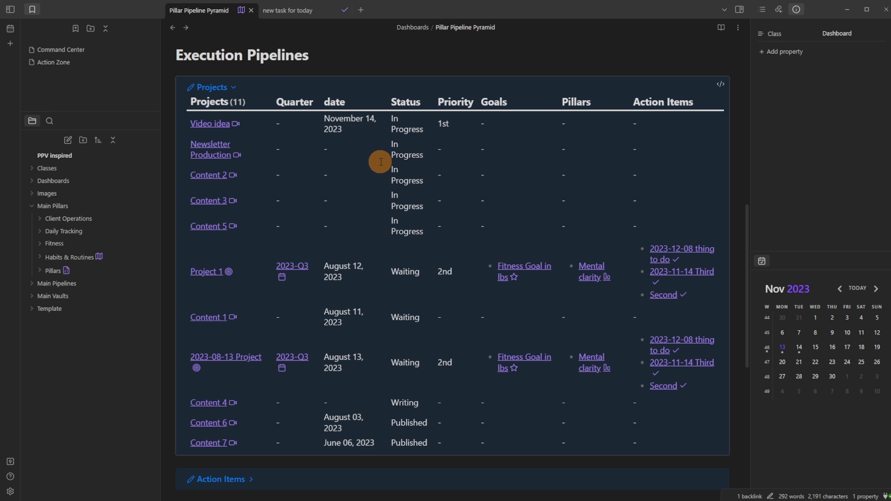
- Unfold the Action Items table, then scroll back up and show Project 1's fields
{"action": "scroll", "coordinate": [371, 176], "scroll_direction": "down", "scroll_amount": 3}
{"action": "left_click", "coordinate": [244, 338]}
{"action": "scroll", "coordinate": [324, 334], "scroll_direction": "down", "scroll_amount": 5}
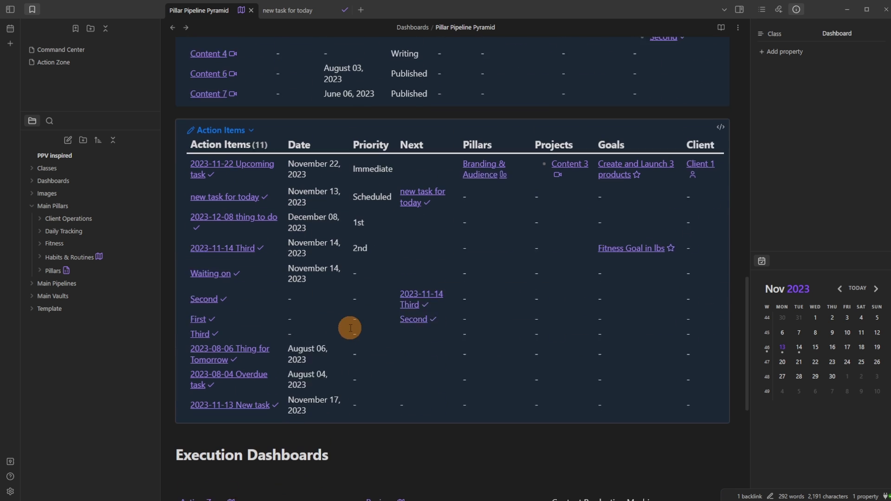
{"action": "scroll", "coordinate": [351, 328], "scroll_direction": "down", "scroll_amount": 1}
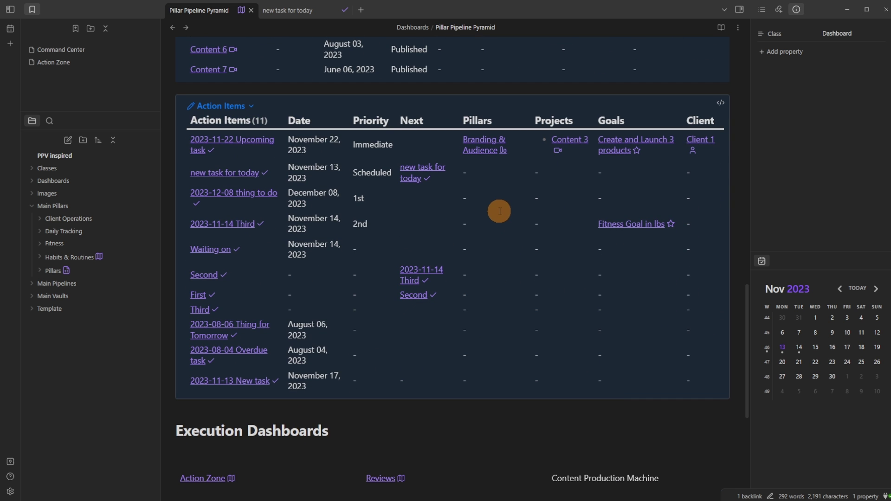
{"action": "scroll", "coordinate": [464, 213], "scroll_direction": "up", "scroll_amount": 7}
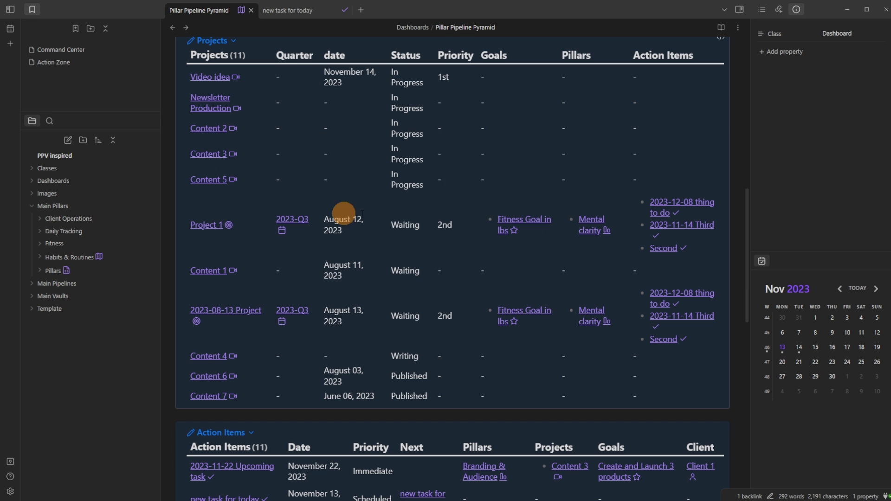
{"action": "left_click", "coordinate": [229, 226]}
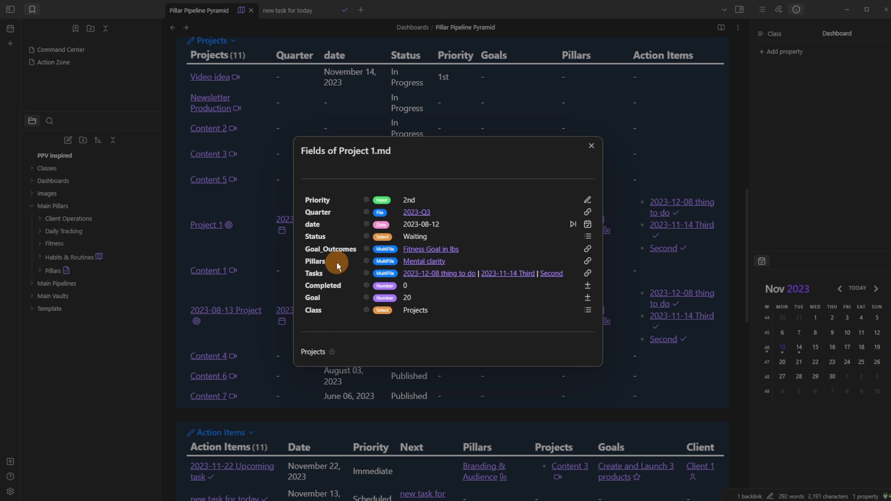
{"action": "left_click", "coordinate": [245, 186]}
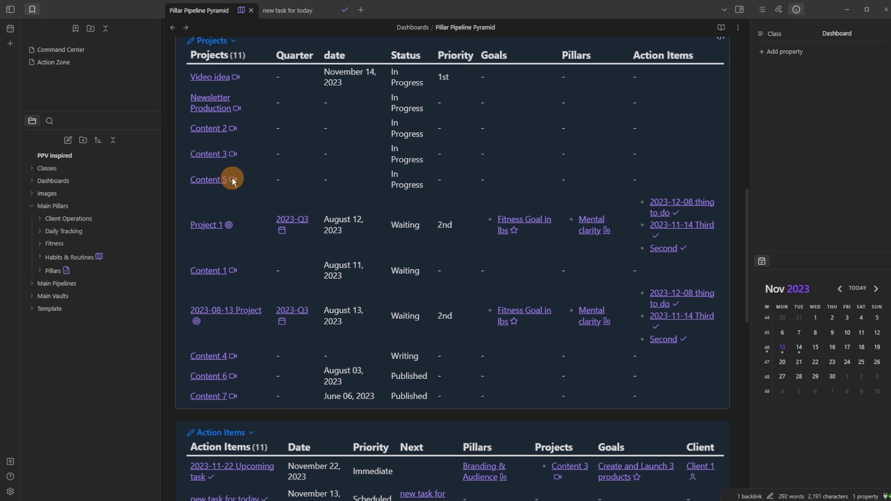
{"action": "left_click", "coordinate": [233, 178]}
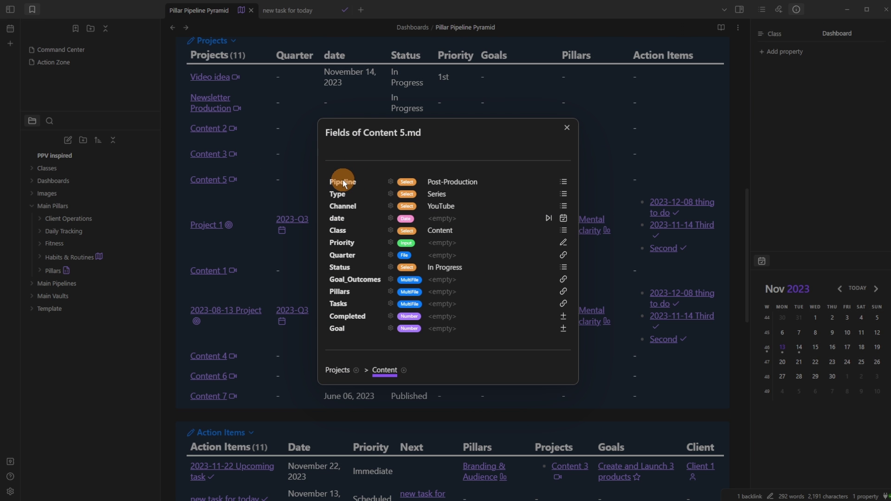
{"action": "left_click", "coordinate": [336, 371]}
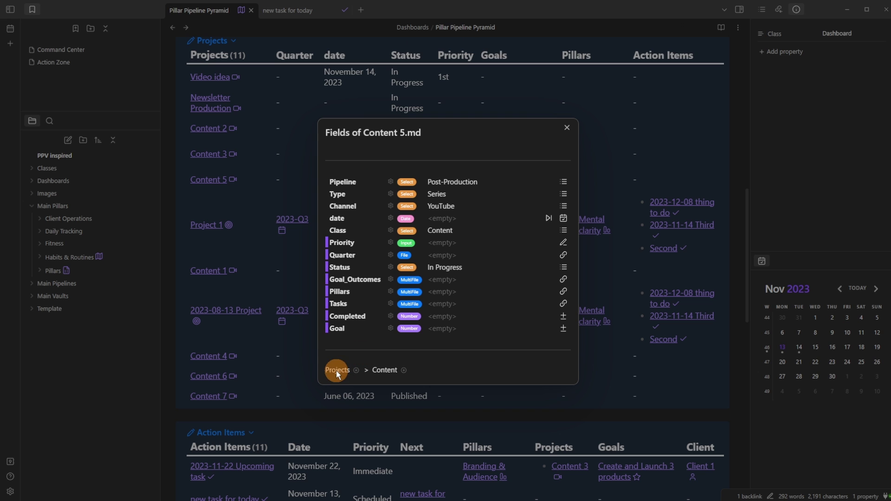
{"action": "left_click", "coordinate": [382, 370]}
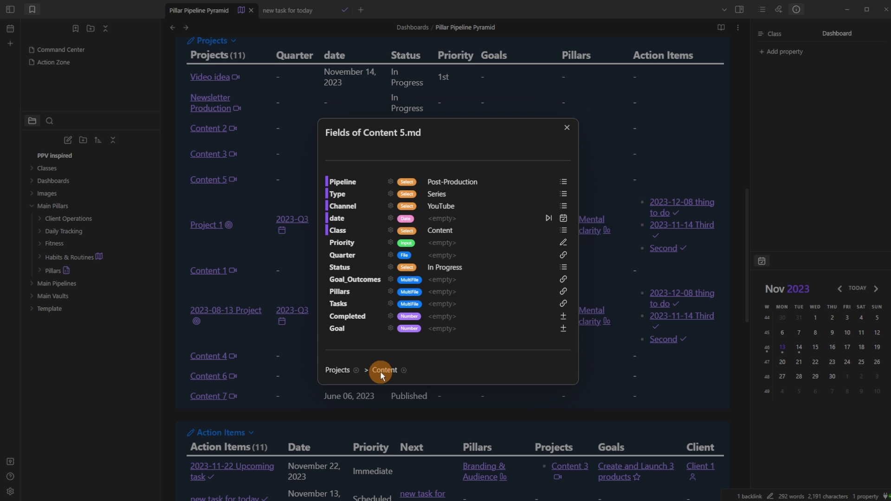
{"action": "left_click", "coordinate": [338, 370]}
{"action": "left_click", "coordinate": [290, 271]}
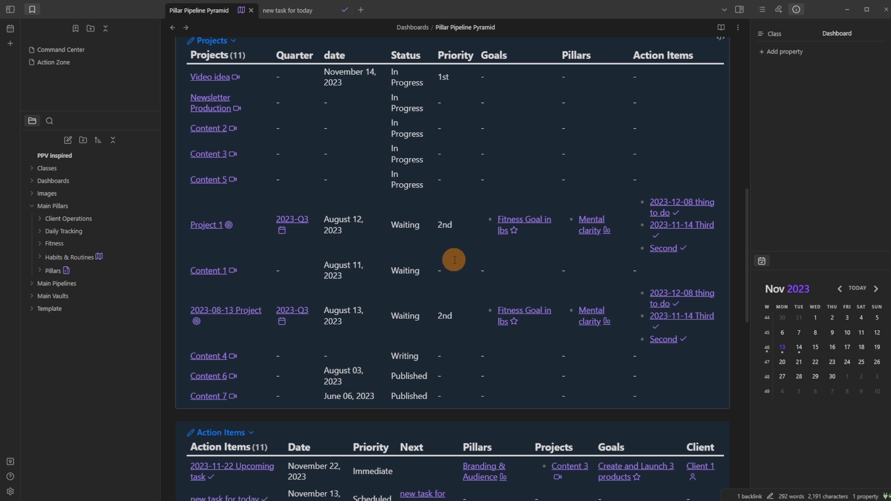
{"action": "scroll", "coordinate": [453, 259], "scroll_direction": "down", "scroll_amount": 15}
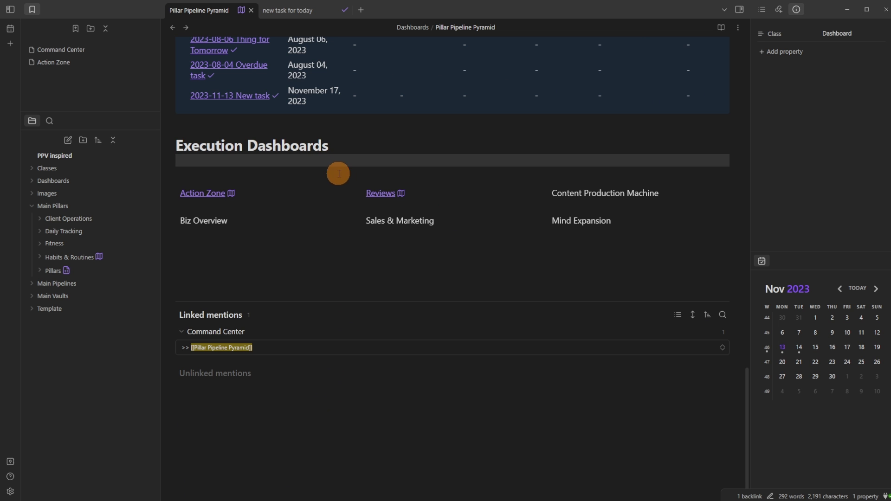
{"action": "mouse_move", "coordinate": [383, 193]}
{"action": "scroll", "coordinate": [386, 194], "scroll_direction": "up", "scroll_amount": 8}
{"action": "scroll", "coordinate": [387, 194], "scroll_direction": "up", "scroll_amount": 7}
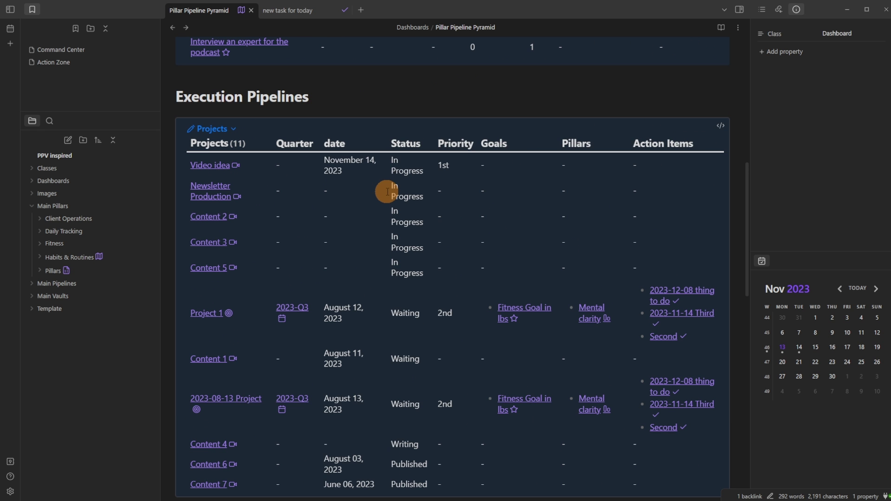
- Dismiss the quick switcher, go back to Command Center, and open the Reviews dashboard
{"action": "key", "text": "ctrl+o"}
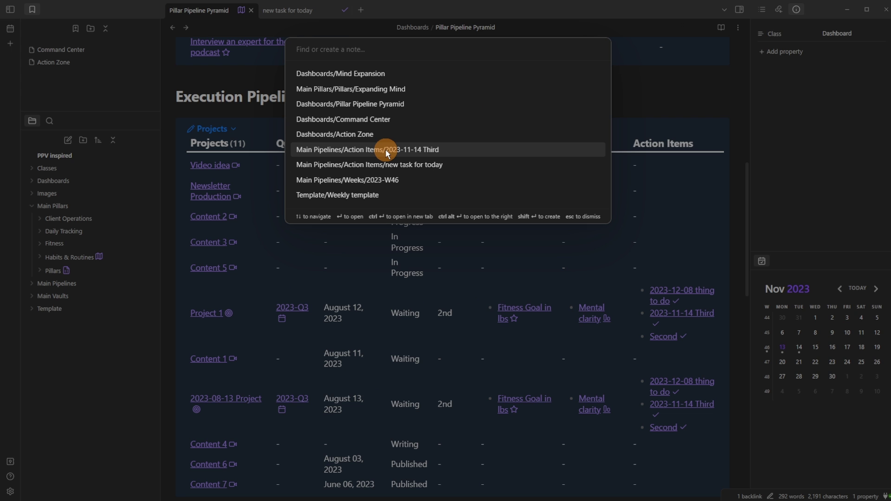
{"action": "key", "text": "Escape"}
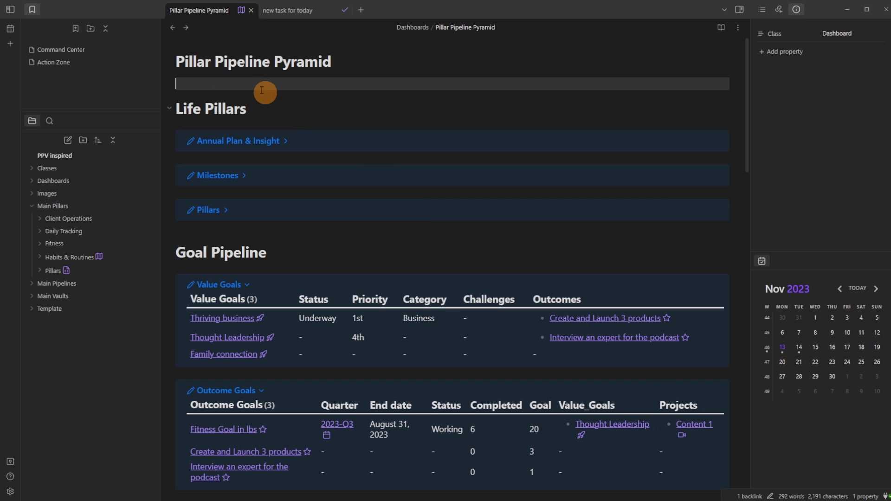
{"action": "left_click", "coordinate": [173, 26]}
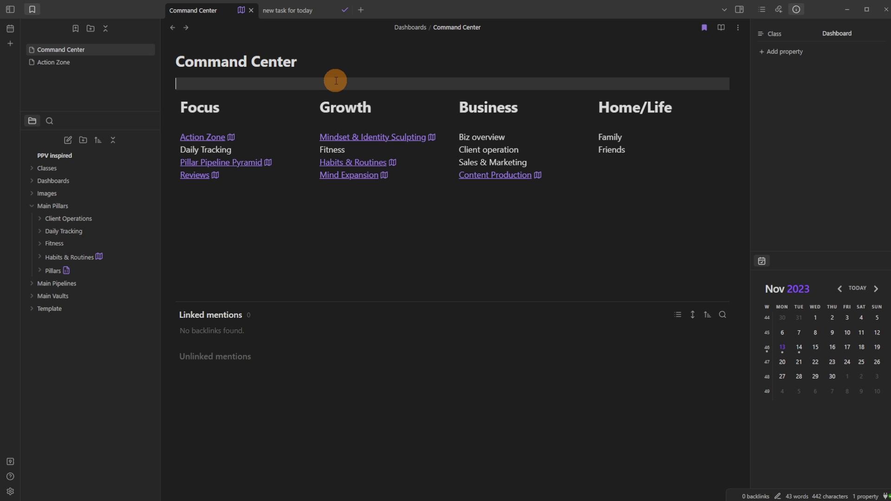
{"action": "left_click", "coordinate": [195, 175]}
- Unfold the Reviews note's Annual Plan, Milestones, Pillars, Weeks, Months and Quarters sections, then return to Command Center
{"action": "left_click", "coordinate": [249, 141]}
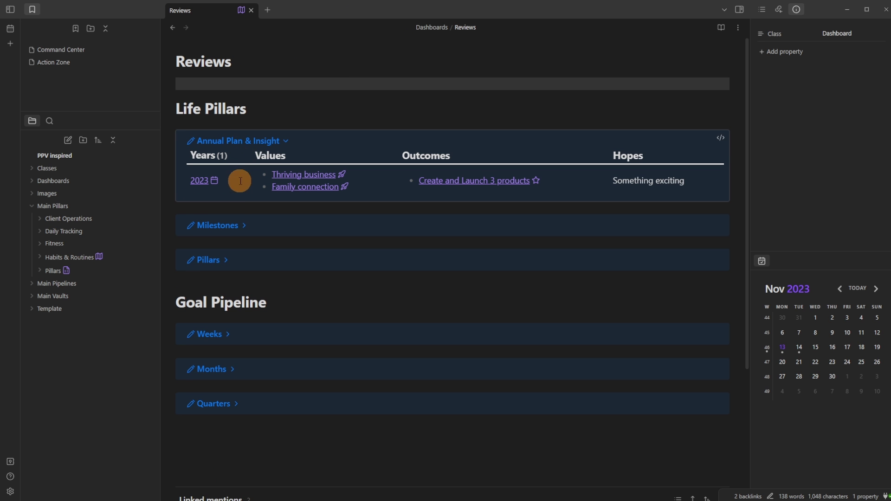
{"action": "left_click", "coordinate": [228, 225]}
{"action": "left_click", "coordinate": [209, 326]}
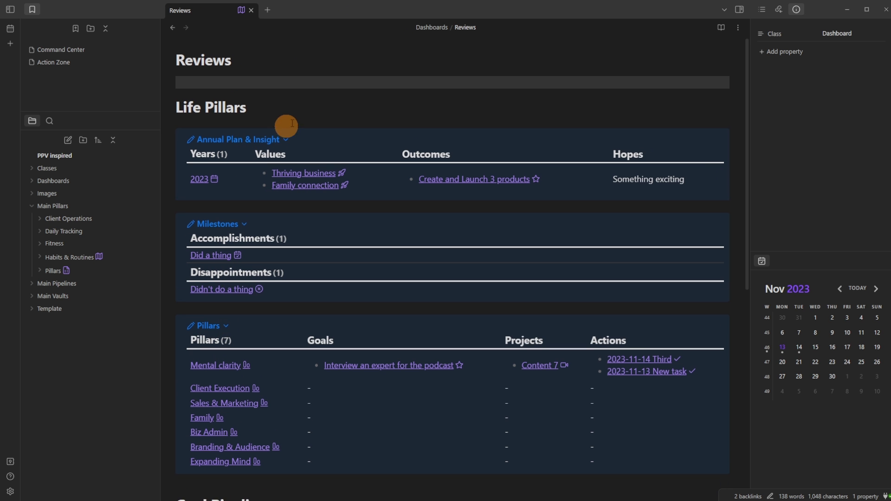
{"action": "scroll", "coordinate": [397, 232], "scroll_direction": "down", "scroll_amount": 7}
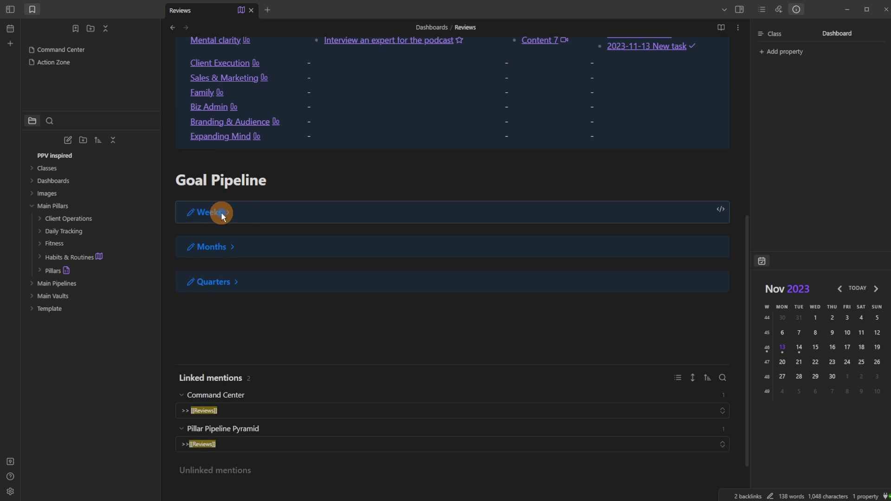
{"action": "left_click", "coordinate": [222, 214]}
{"action": "left_click", "coordinate": [219, 311]}
{"action": "left_click", "coordinate": [218, 377]}
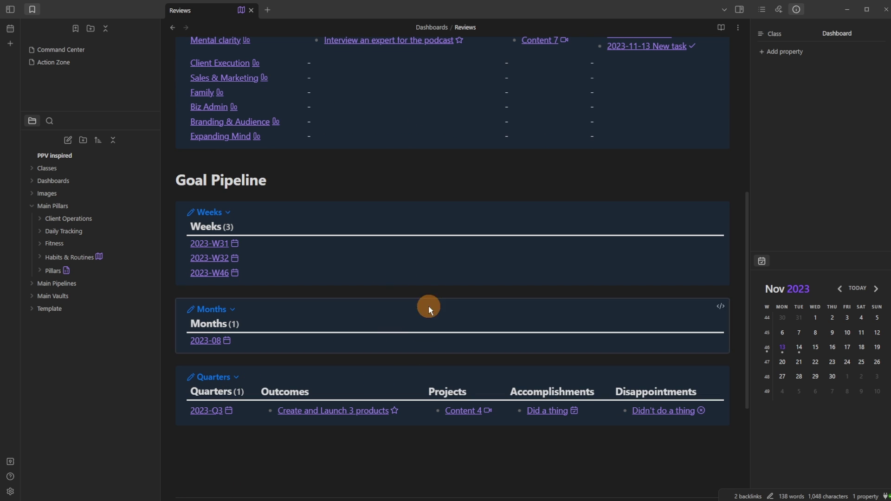
{"action": "scroll", "coordinate": [373, 297], "scroll_direction": "up", "scroll_amount": 7}
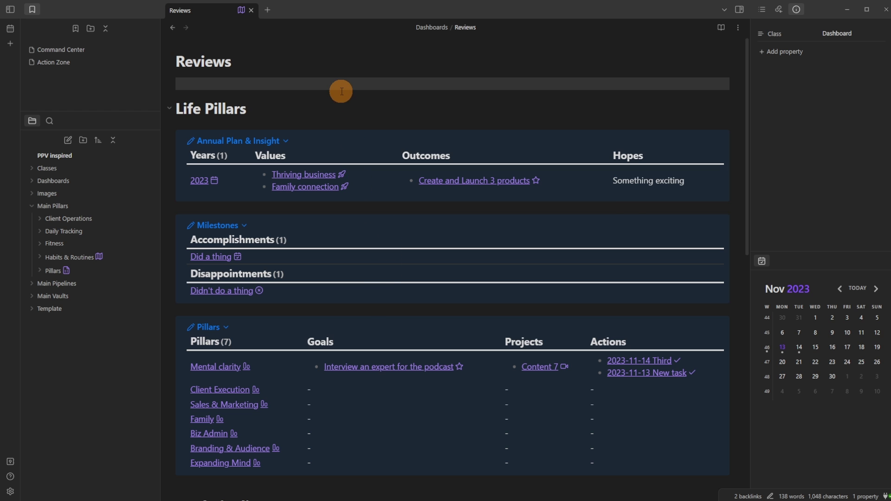
{"action": "left_click", "coordinate": [54, 50]}
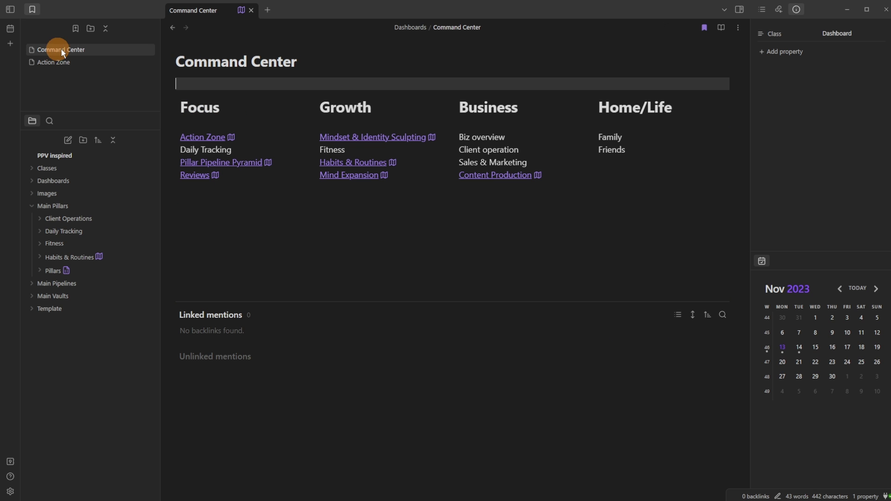
- Open the Mindset & Identity Sculpting note and click into its Accelerator and Remember lines
{"action": "left_click", "coordinate": [378, 135]}
{"action": "left_click", "coordinate": [226, 166]}
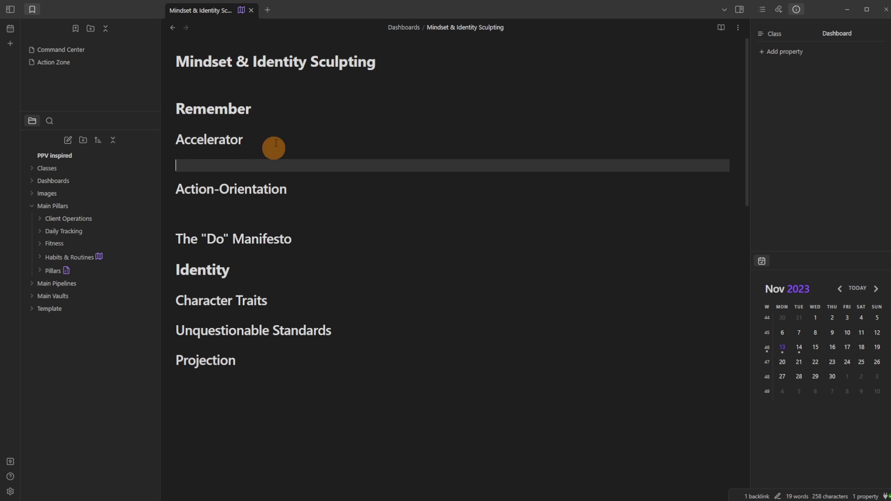
{"action": "left_click", "coordinate": [265, 112]}
- Jump via the outline to Accelerator, Action-Orientation, Unquestionable Standards and Health & Fitness, then go back to Content Production
{"action": "left_click", "coordinate": [761, 10]}
{"action": "left_click", "coordinate": [790, 43]}
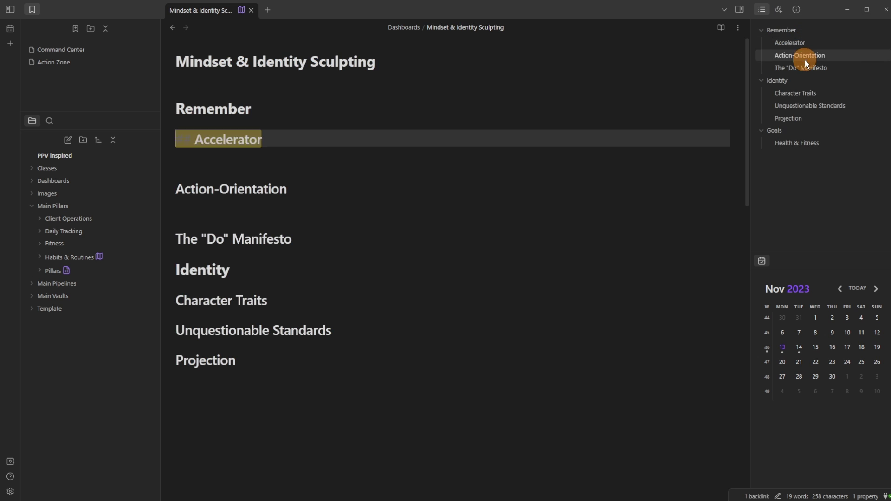
{"action": "left_click", "coordinate": [804, 56]}
{"action": "left_click", "coordinate": [806, 106]}
{"action": "left_click", "coordinate": [804, 141]}
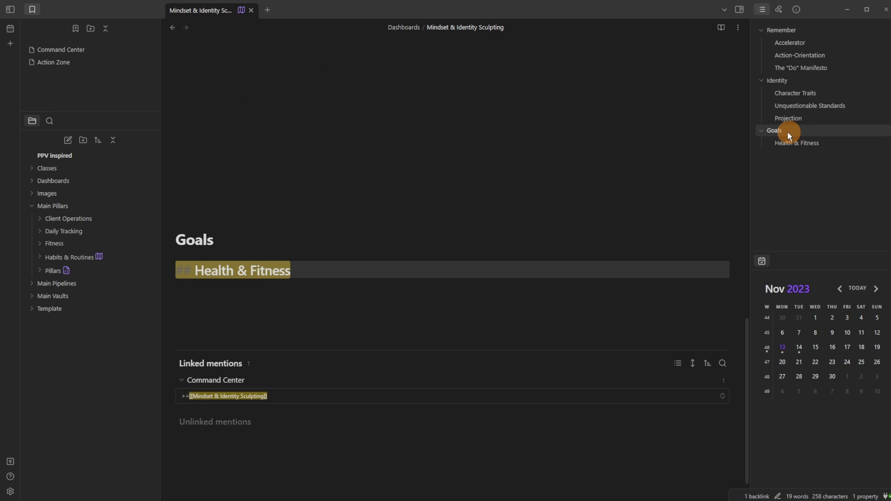
{"action": "key", "text": "ctrl+alt+Left"}
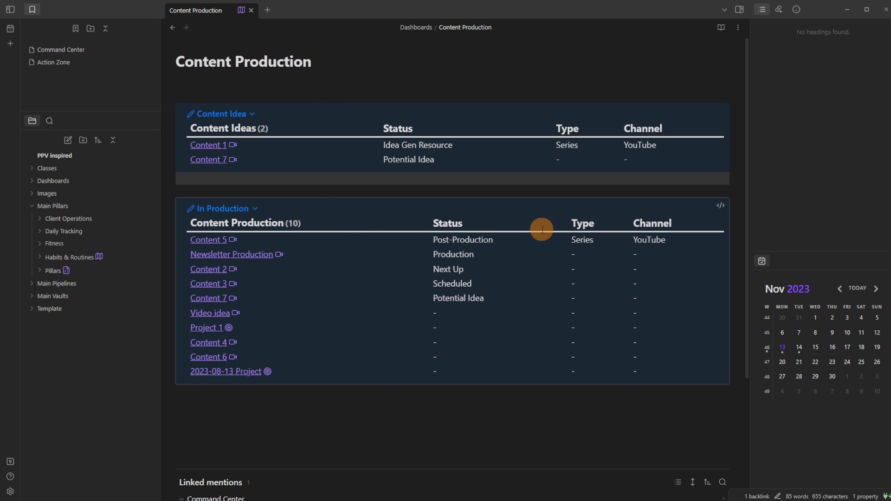
- Inspect the In Production query's columns (Content Production, Pipeline as Status, Type, Channel), then re-render the table
{"action": "left_click", "coordinate": [720, 205]}
{"action": "left_click", "coordinate": [395, 255]}
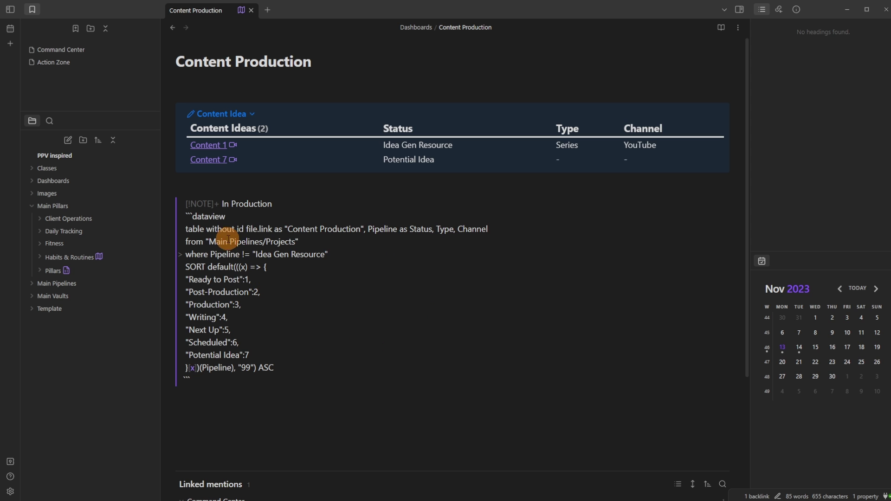
{"action": "double_click", "coordinate": [195, 229]}
{"action": "left_click_drag", "start_coordinate": [284, 229], "coordinate": [407, 230]}
{"action": "left_click", "coordinate": [368, 229]}
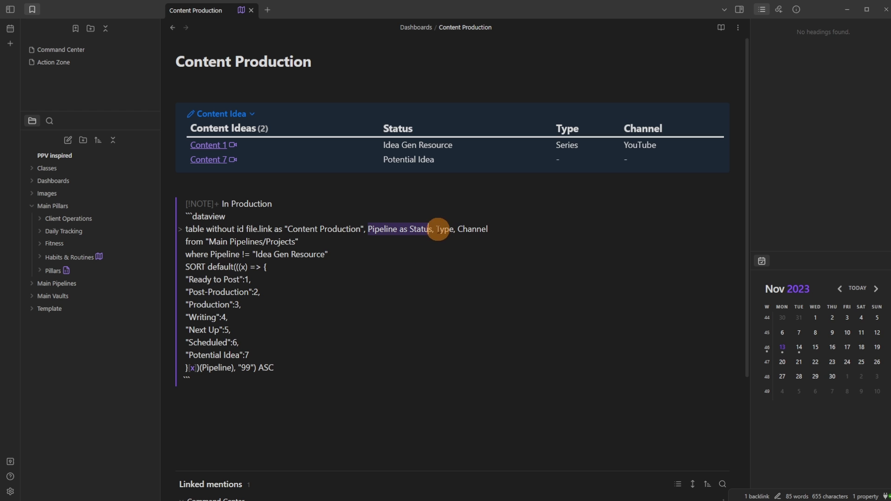
{"action": "double_click", "coordinate": [444, 230]}
{"action": "double_click", "coordinate": [467, 229]}
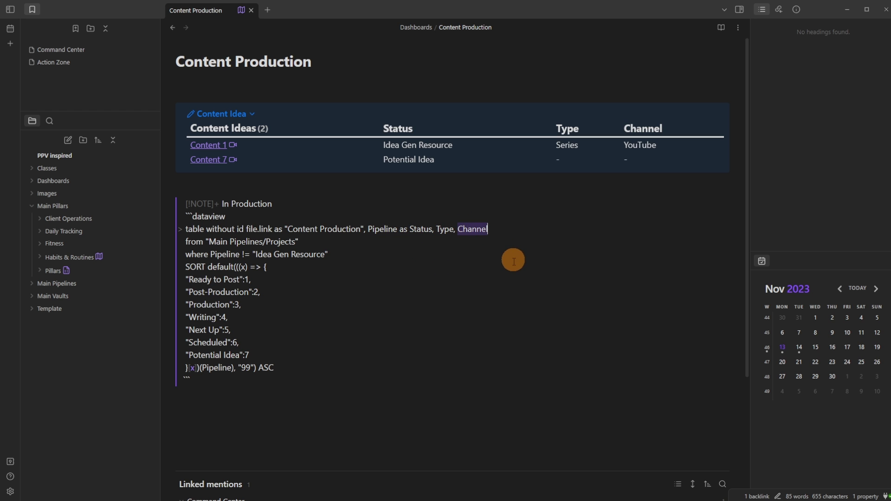
{"action": "left_click", "coordinate": [339, 197]}
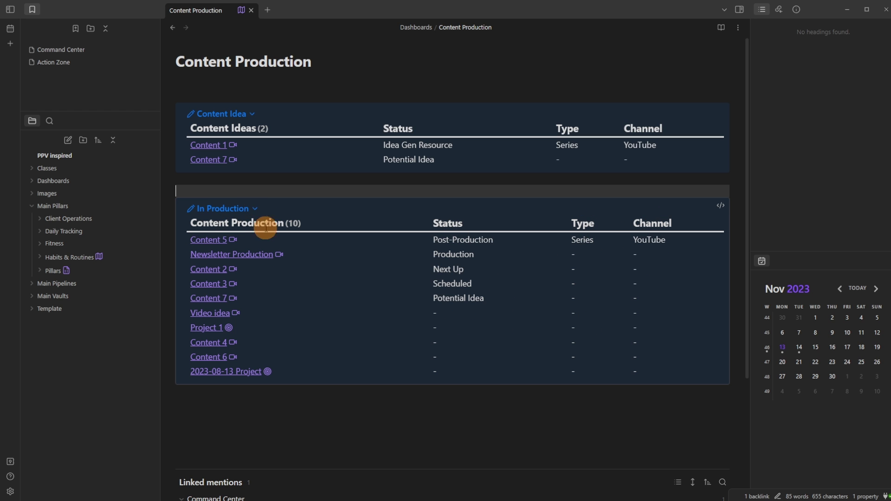
- Review the query's Pipeline filter excluding Idea Gen Resource and its Ready to Post and Writing sort ranks
{"action": "left_click", "coordinate": [720, 205]}
{"action": "key", "text": "Right"}
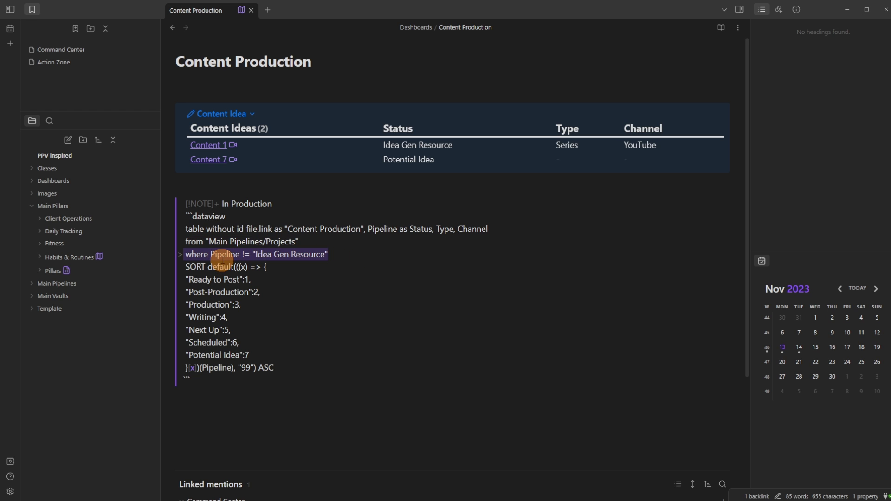
{"action": "left_click", "coordinate": [313, 254]}
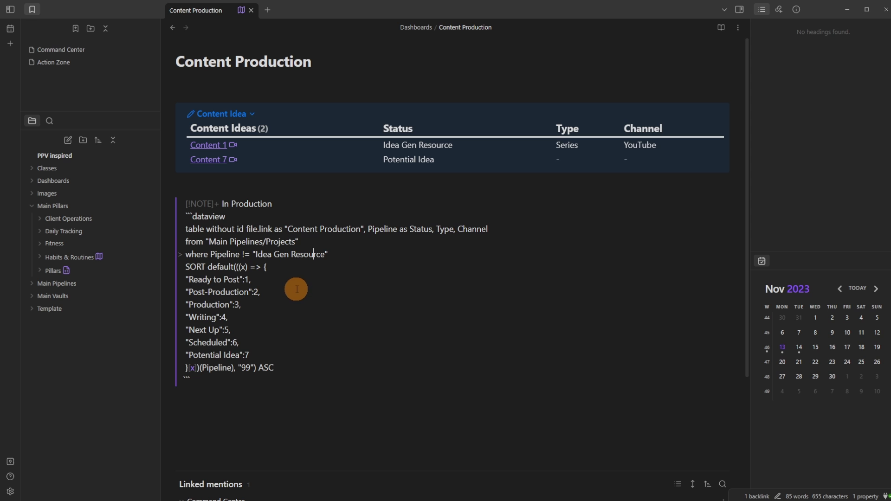
{"action": "left_click", "coordinate": [207, 280]}
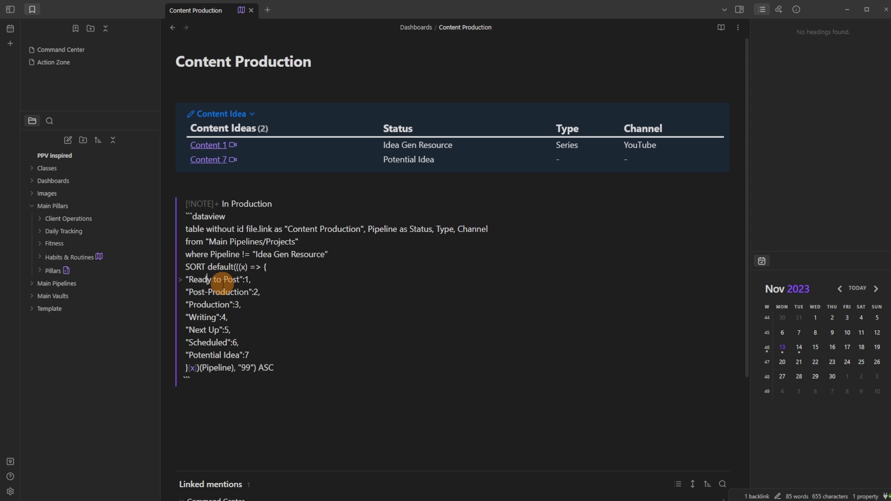
{"action": "left_click", "coordinate": [216, 317]}
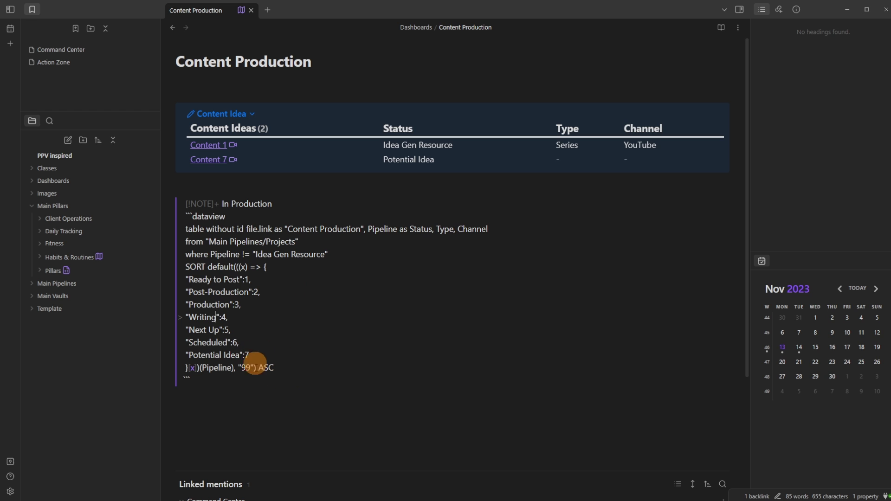
{"action": "left_click", "coordinate": [238, 417]}
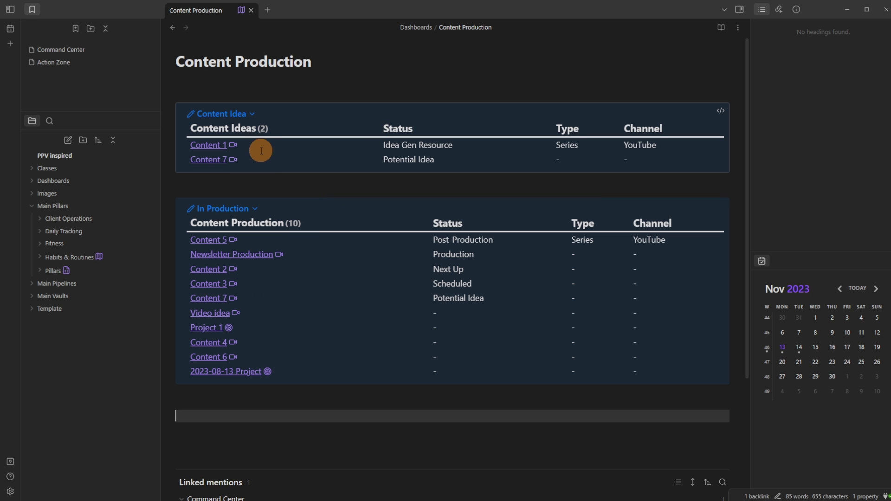
- Delete the blank line above the Content Idea callout and open the Full Calendar month view
{"action": "left_click", "coordinate": [239, 92]}
{"action": "key", "text": "BackSpace"}
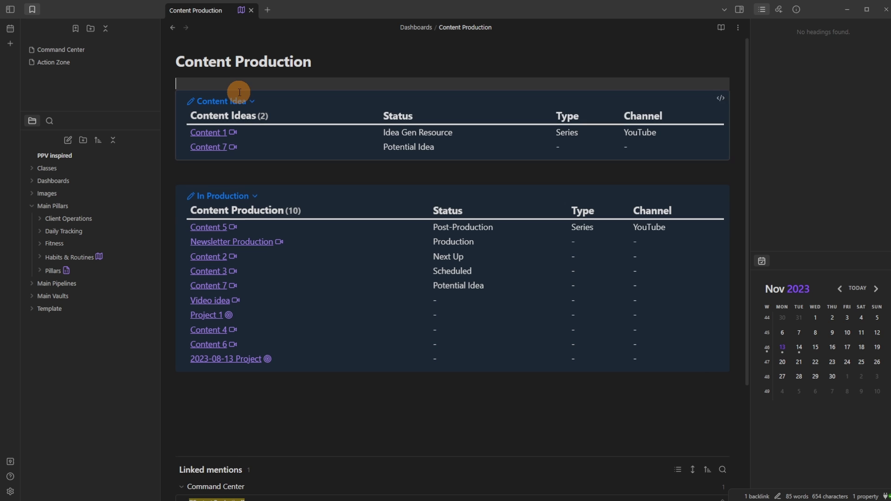
{"action": "left_click", "coordinate": [10, 30]}
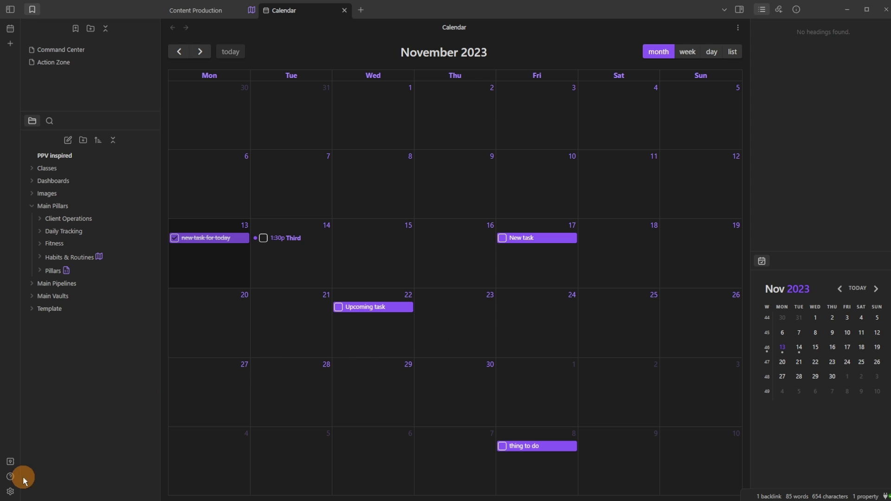
- Review the Full Calendar plugin settings, leaving the Action Items calendar colour black
{"action": "left_click", "coordinate": [10, 491]}
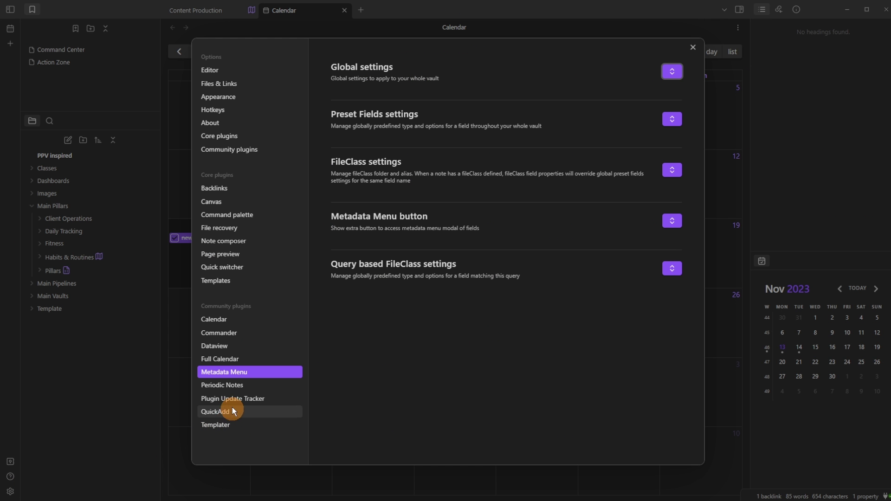
{"action": "left_click", "coordinate": [218, 361]}
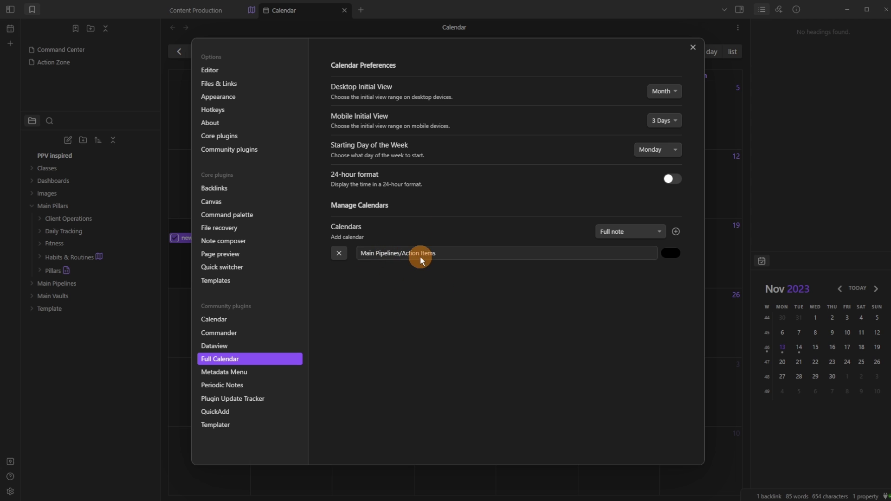
{"action": "left_click", "coordinate": [672, 254]}
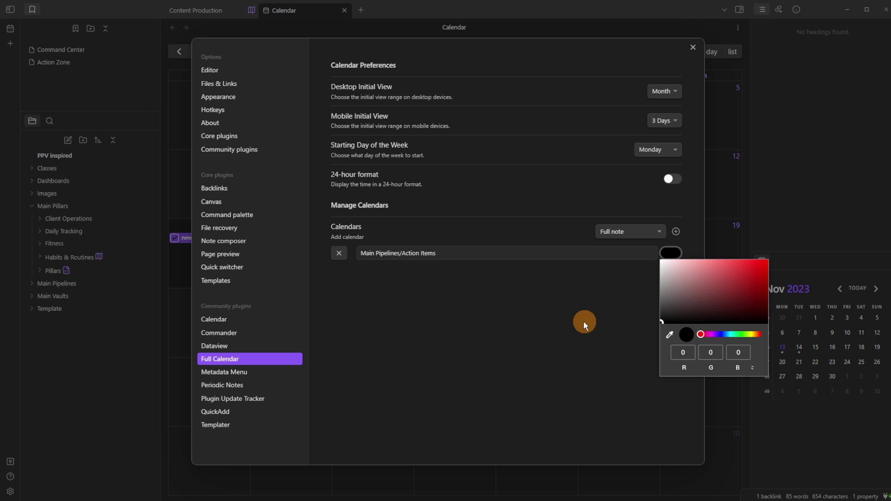
{"action": "left_click", "coordinate": [541, 310]}
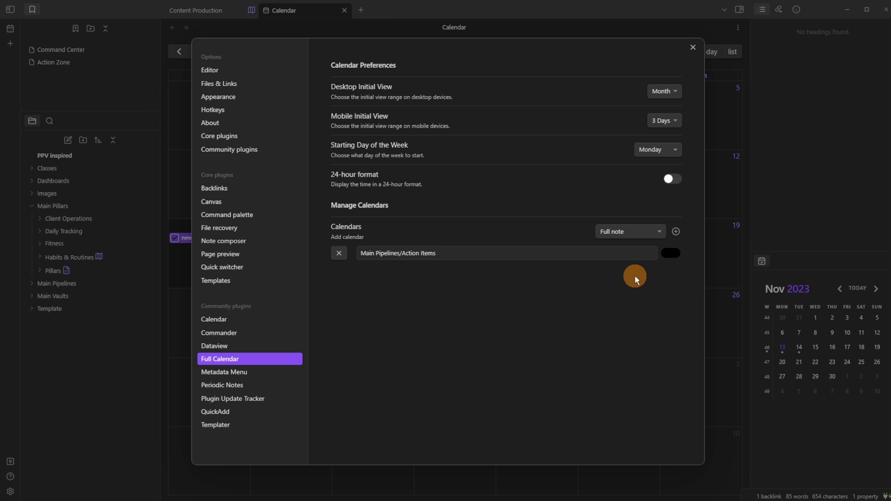
- Check the Plugin Update Tracker settings, close the Calendar tab, and reopen settings for Templater
{"action": "left_click", "coordinate": [233, 398]}
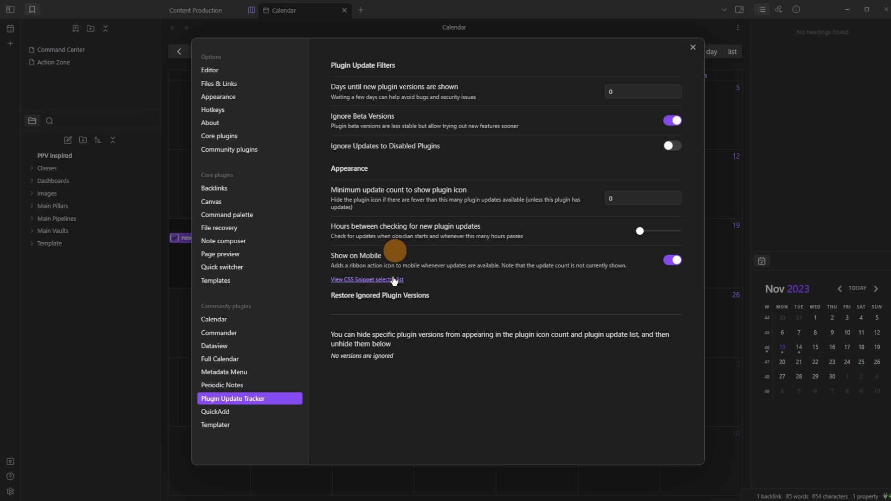
{"action": "left_click", "coordinate": [739, 411]}
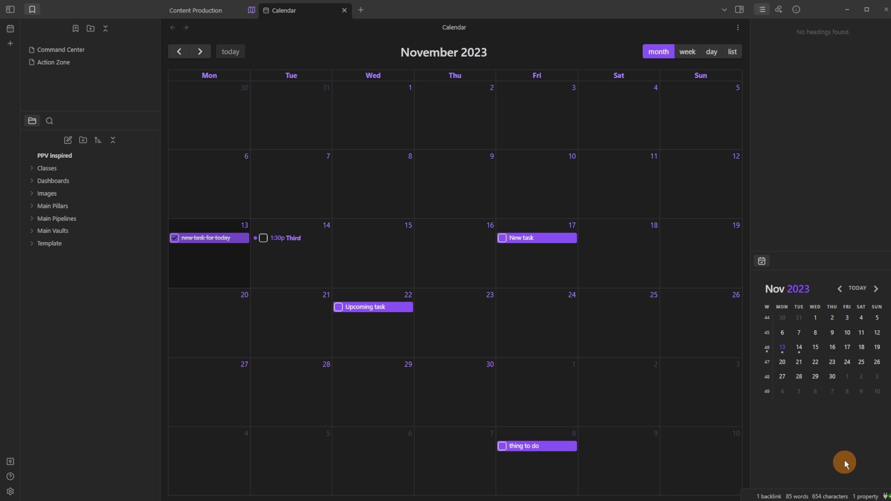
{"action": "left_click", "coordinate": [343, 10]}
{"action": "left_click", "coordinate": [10, 491]}
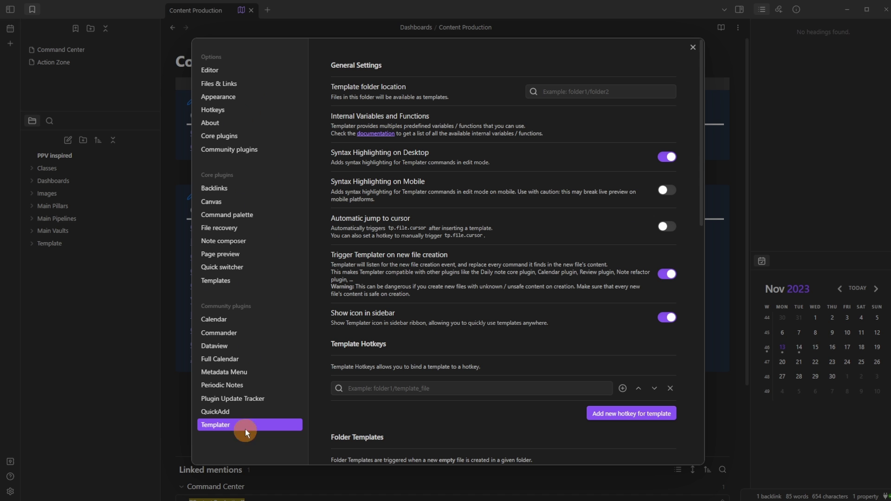
- Check the core Templates settings and highlight Task Template's <%tp.file.title%> and current-date placeholders
{"action": "left_click", "coordinate": [227, 280]}
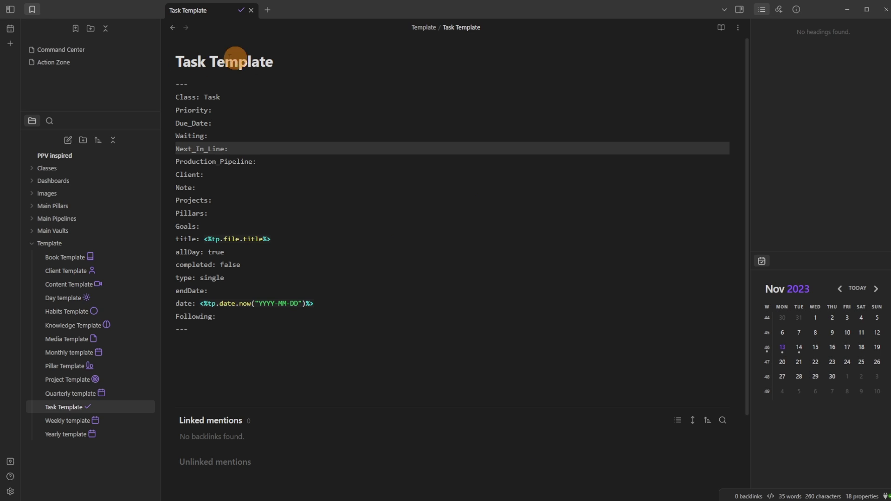
{"action": "left_click_drag", "start_coordinate": [287, 239], "coordinate": [205, 238]}
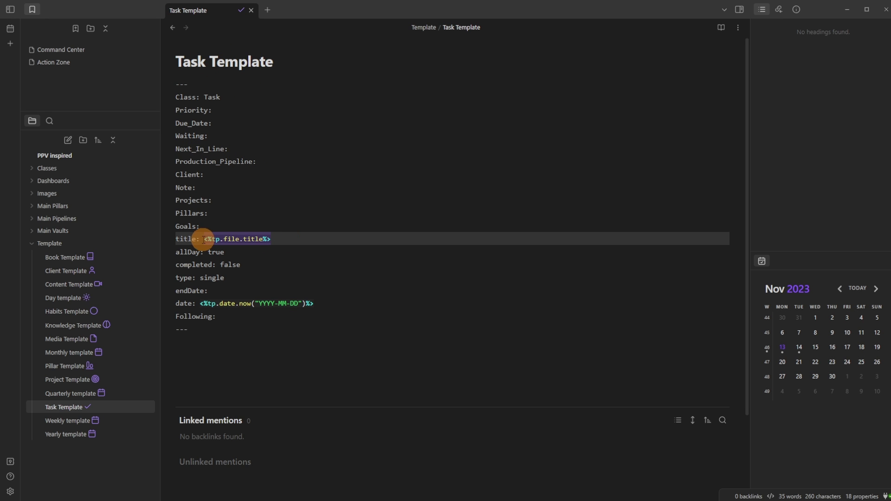
{"action": "left_click_drag", "start_coordinate": [322, 302], "coordinate": [200, 303]}
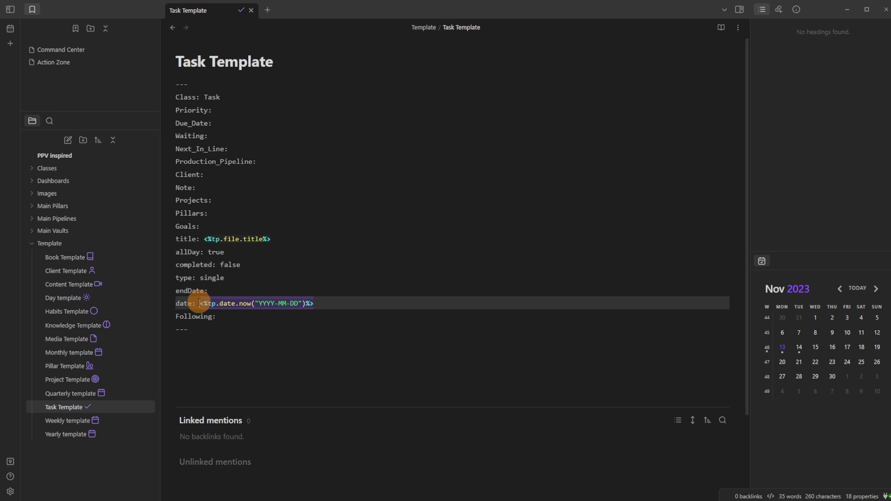
{"action": "left_click", "coordinate": [238, 341]}
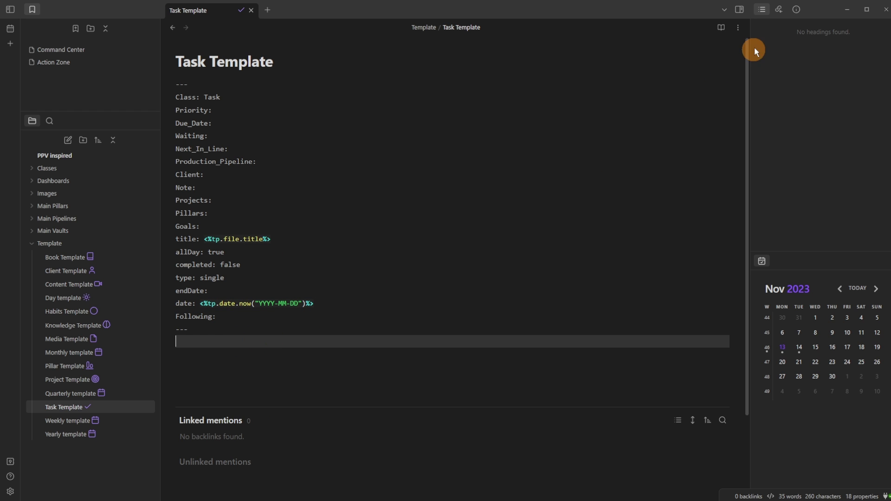
{"action": "left_click", "coordinate": [738, 27]}
- Switch Task Template out of source mode and collapse the Template folder in the file tree
{"action": "left_click", "coordinate": [706, 107]}
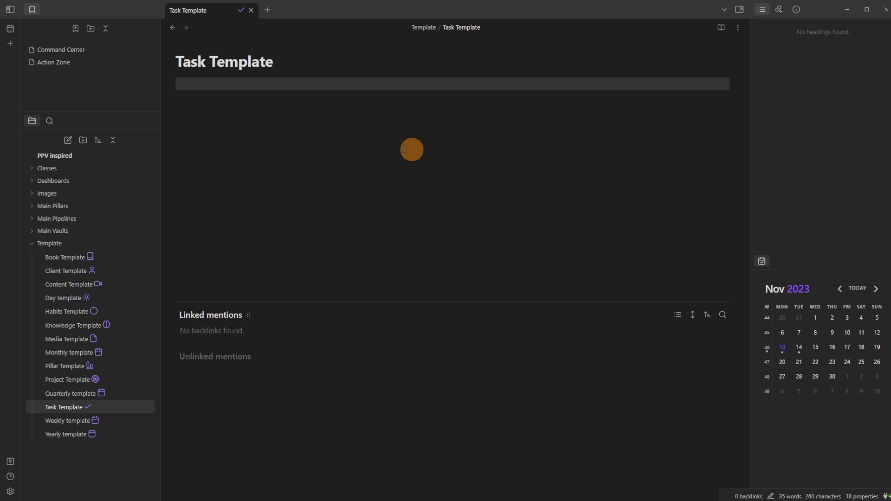
{"action": "left_click", "coordinate": [76, 245]}
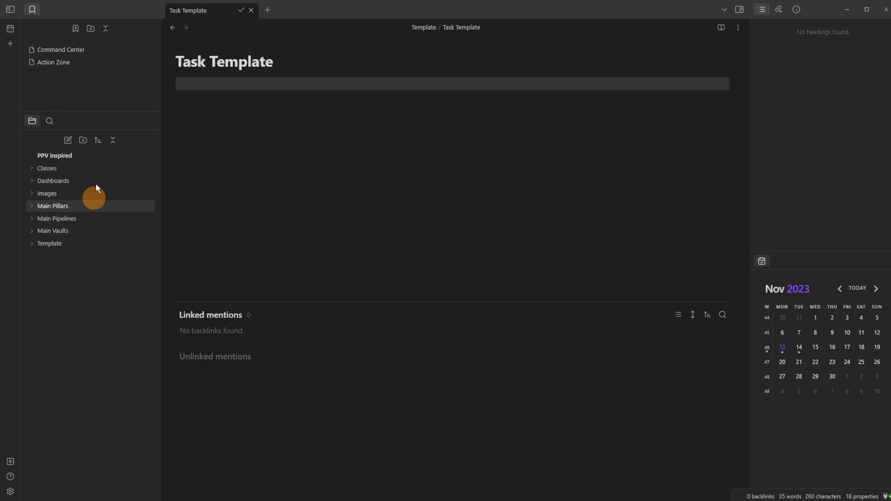